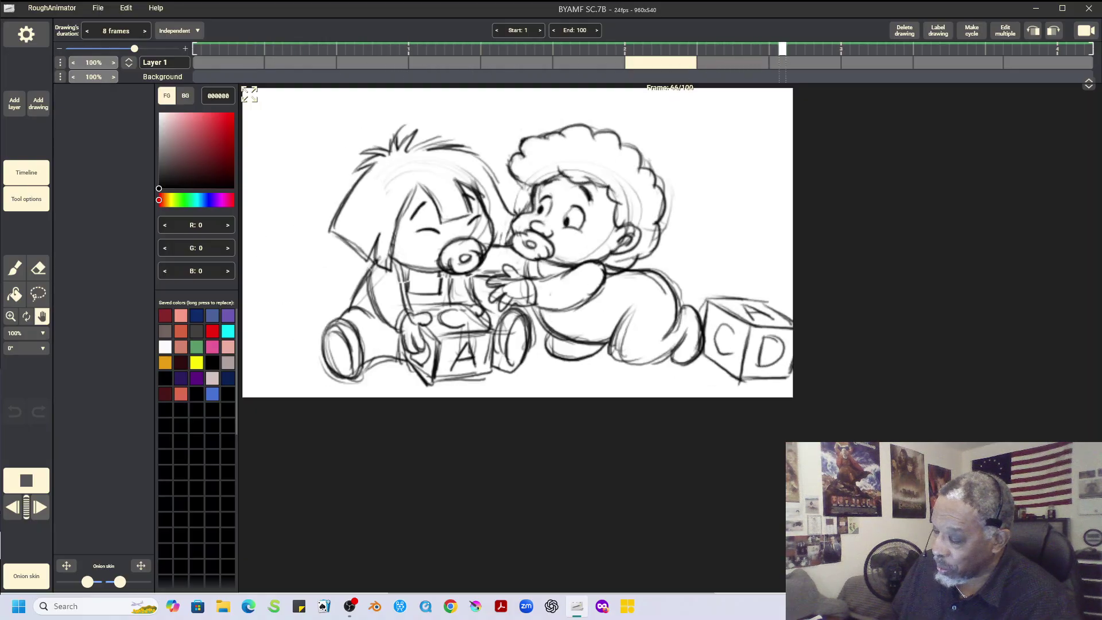
Step: Stop the playback and step through the rough drawings from frame 49 to frame 91 to examine the babies' poses
click(32, 491)
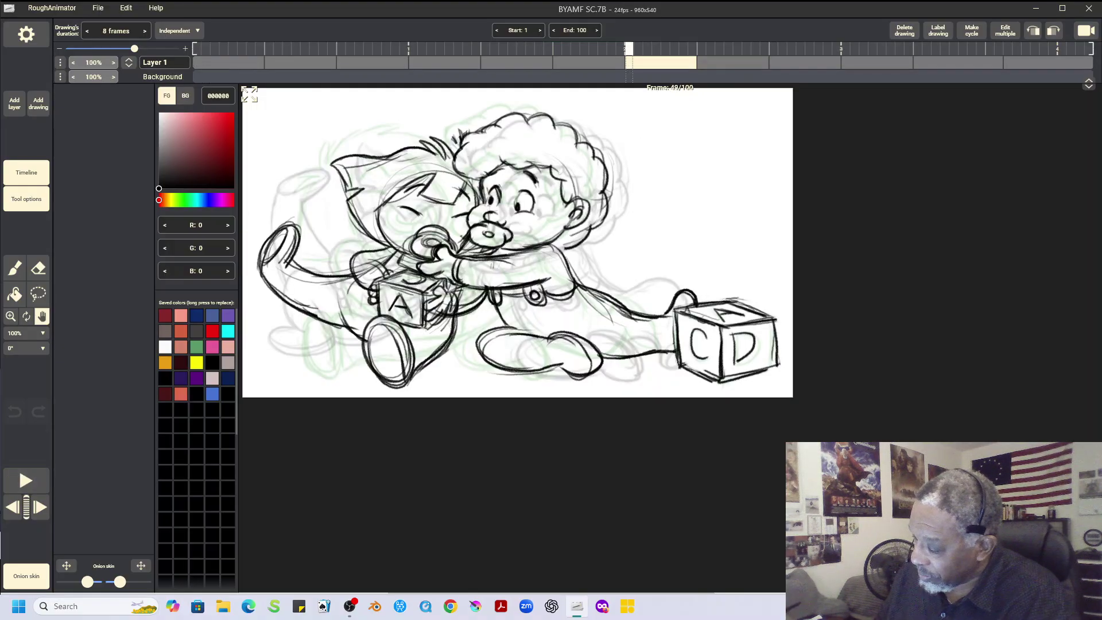
key(Right)
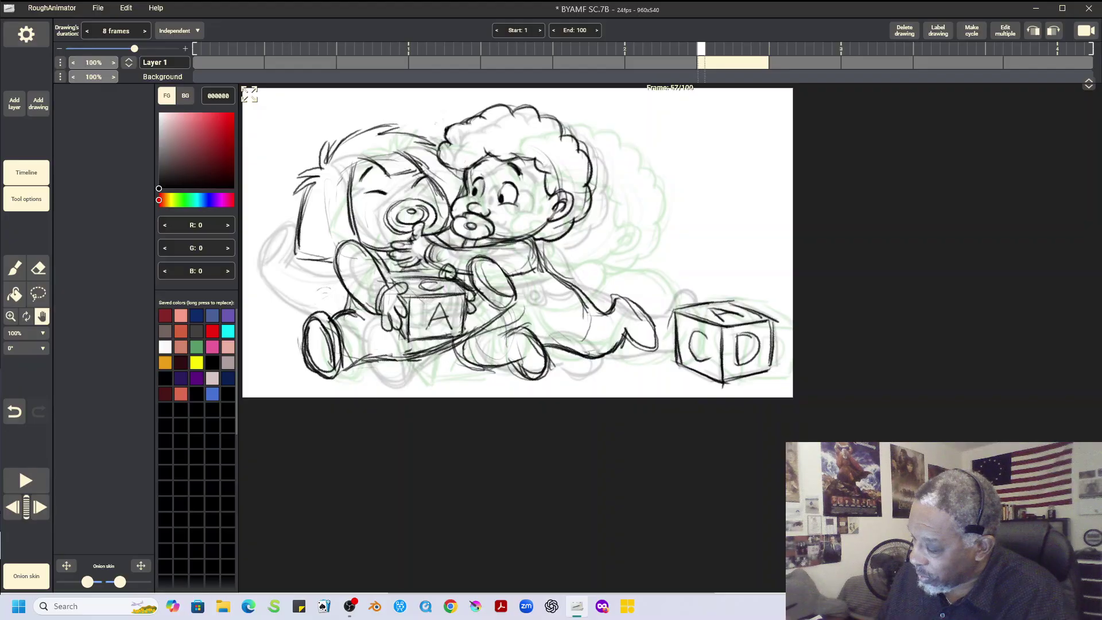
key(Right)
key(Left)
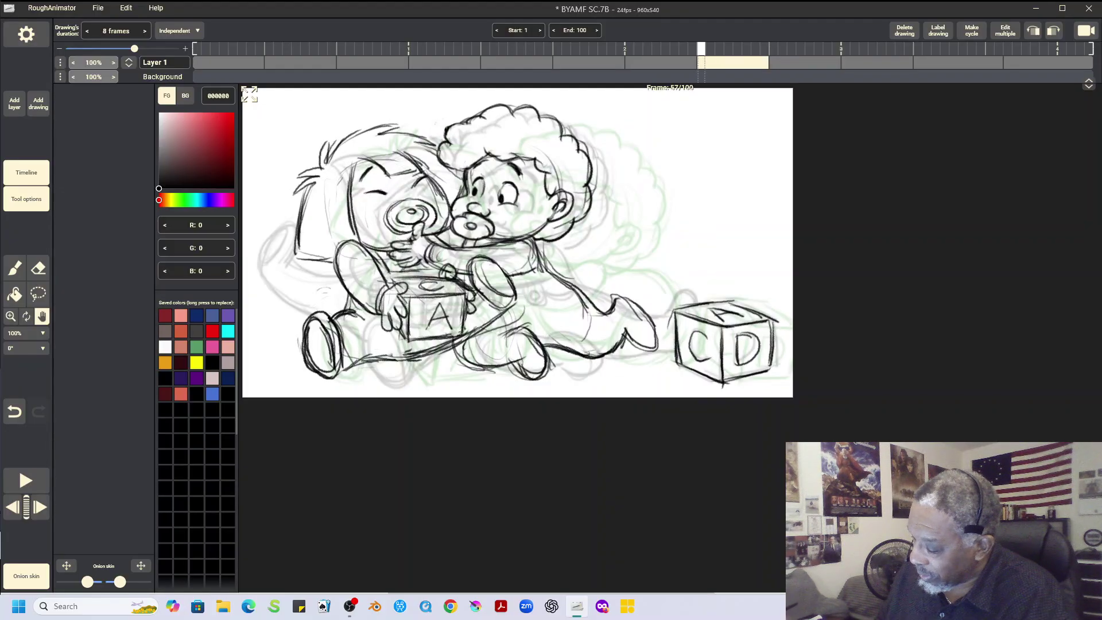
key(Right)
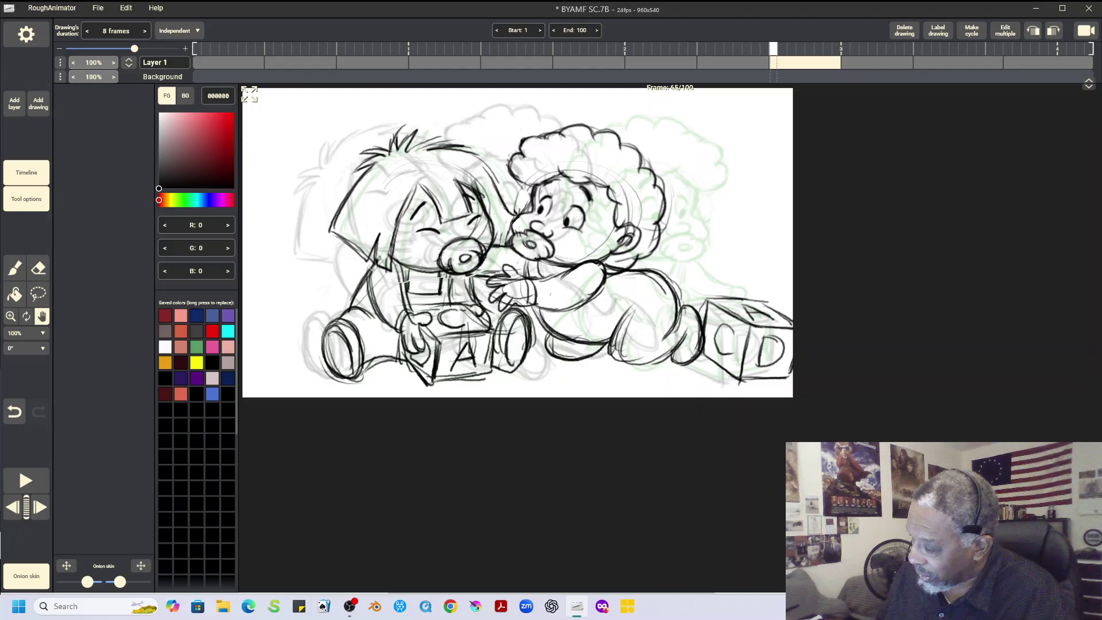
key(Left)
key(Right)
key(Right)
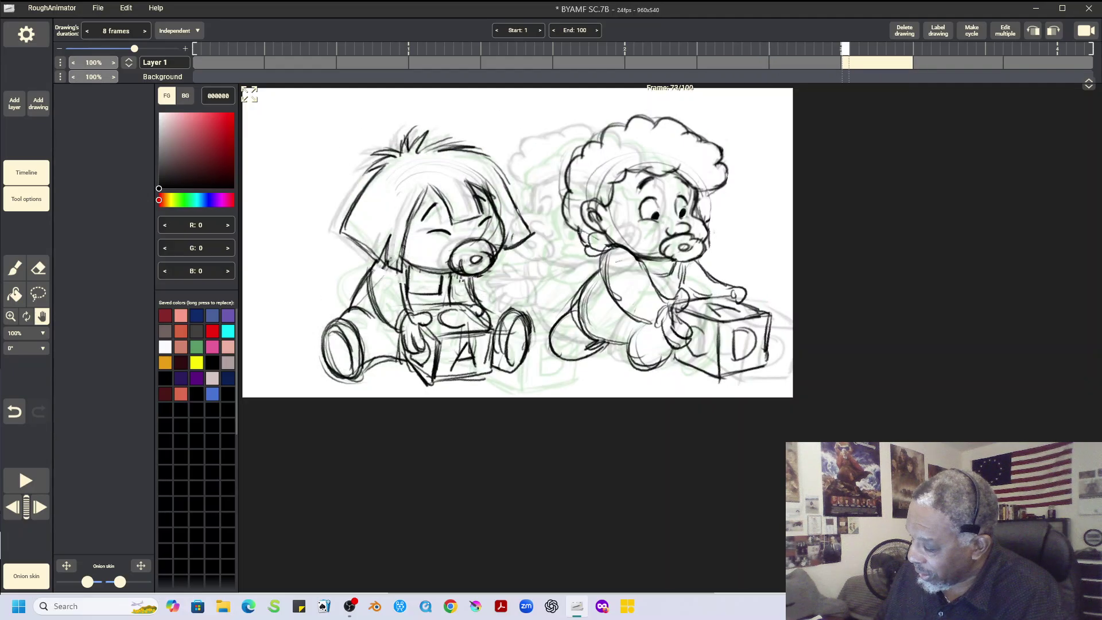
key(Right)
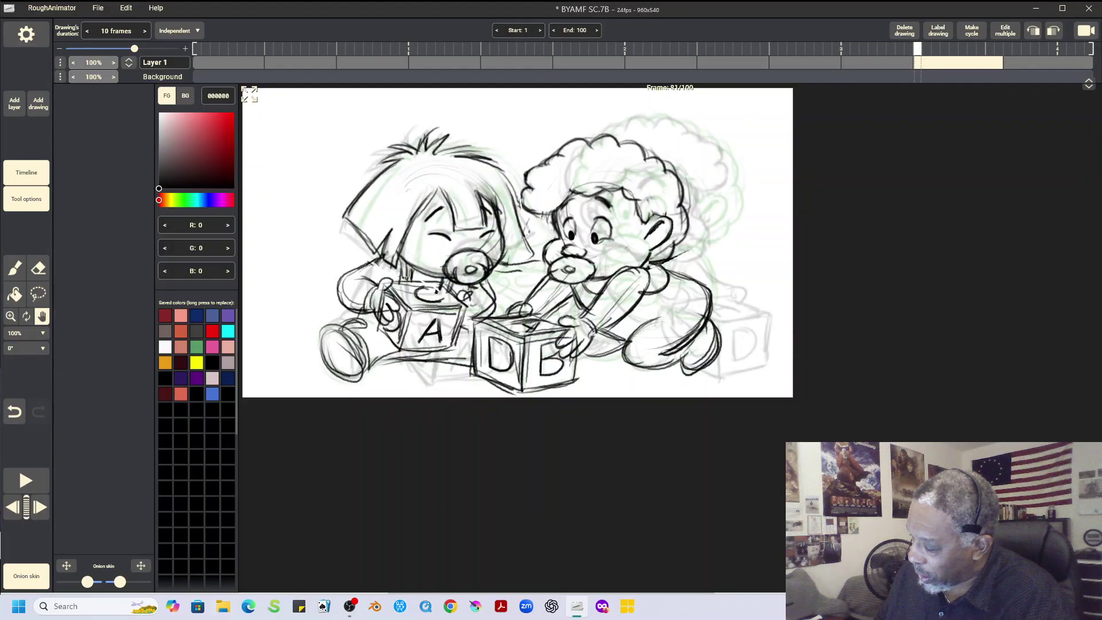
key(Right)
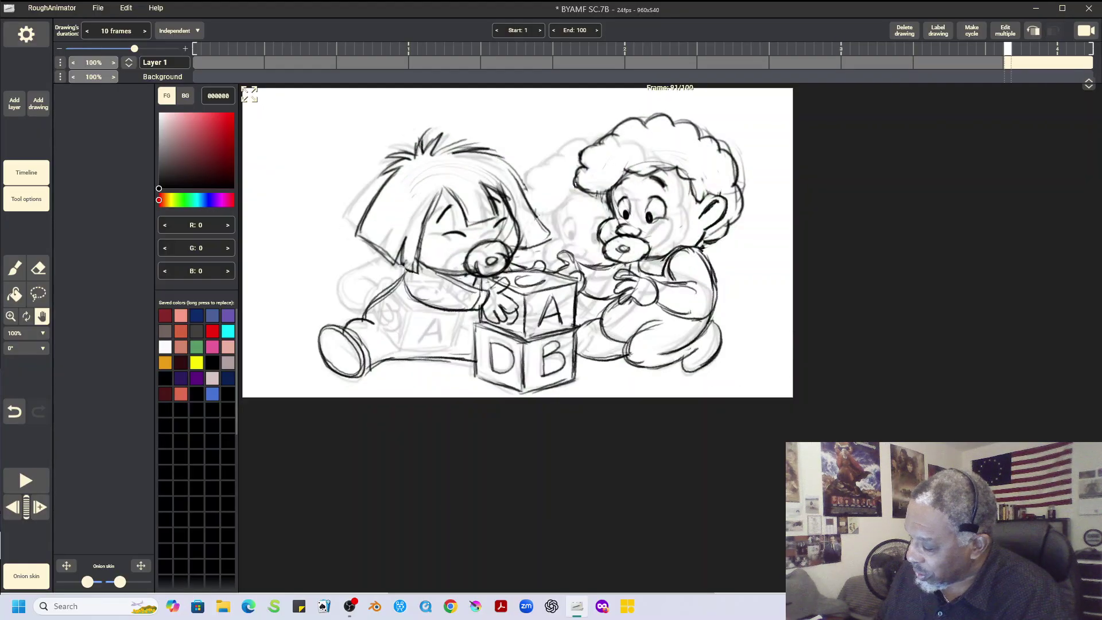
Step: Step back to frame 49 and flip between the drawings at frames 57 and 65 to compare the movement between the two poses
key(Left)
key(Left)
key(Left)
key(Left)
key(Left)
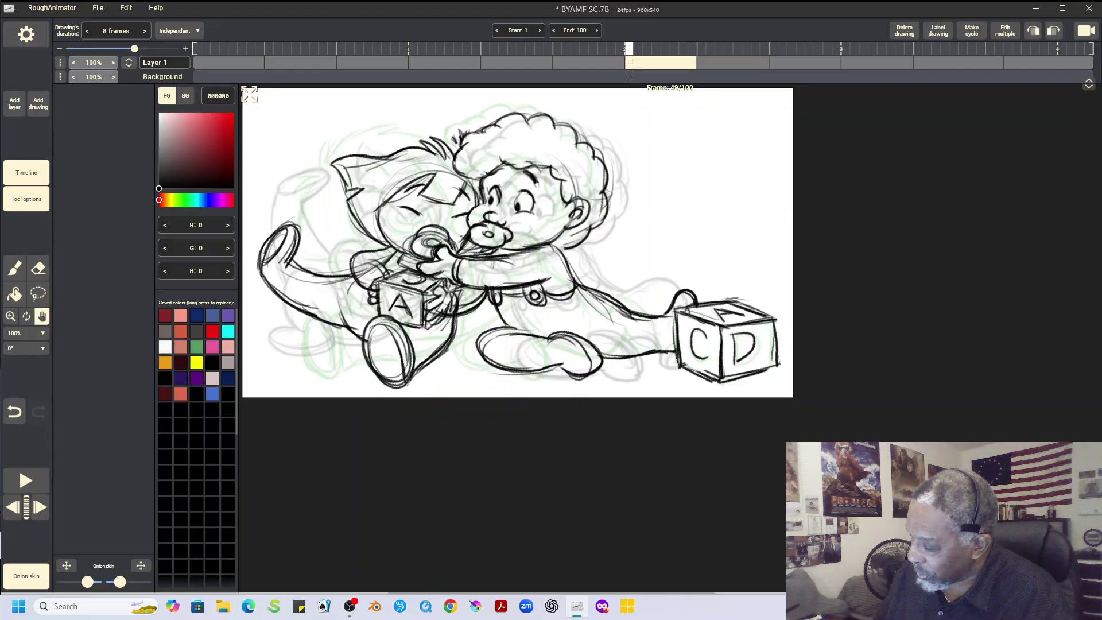
key(Right)
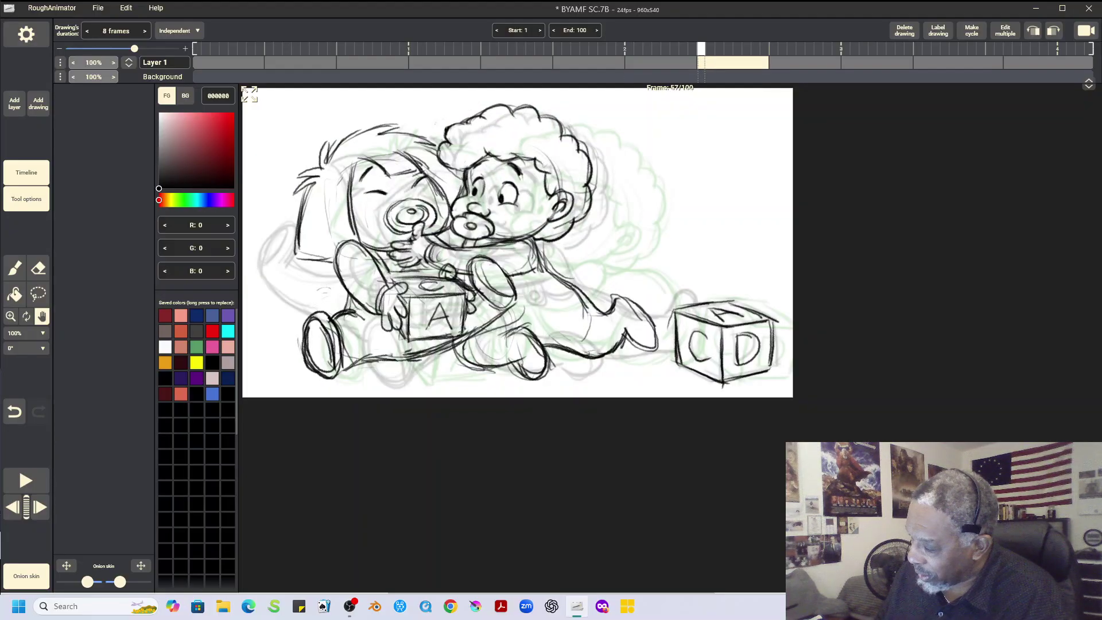
key(Right)
key(Left)
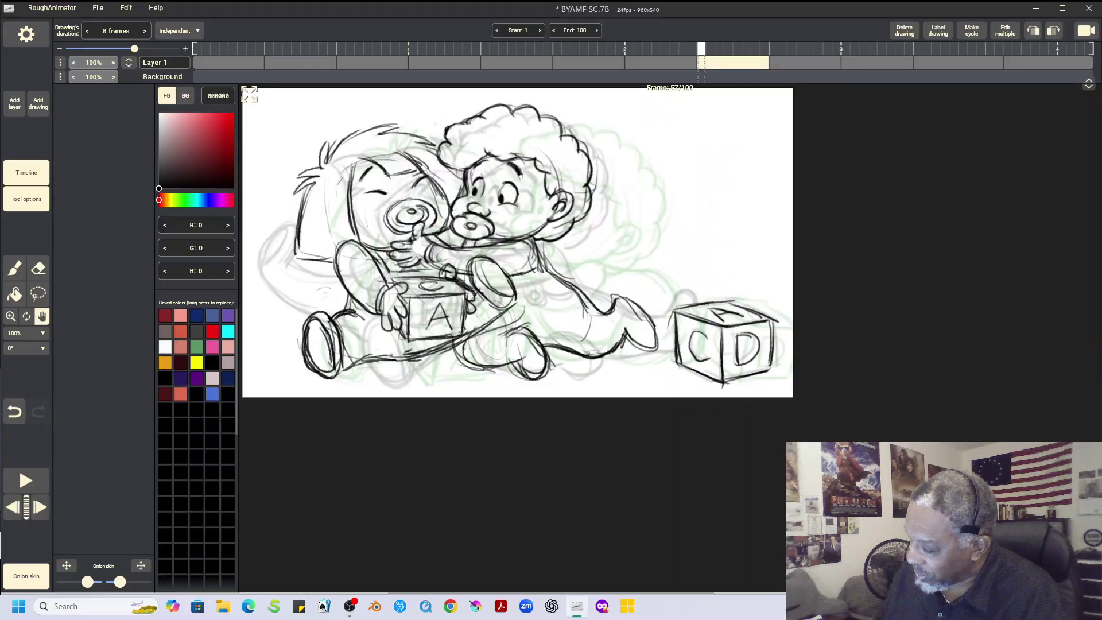
key(Right)
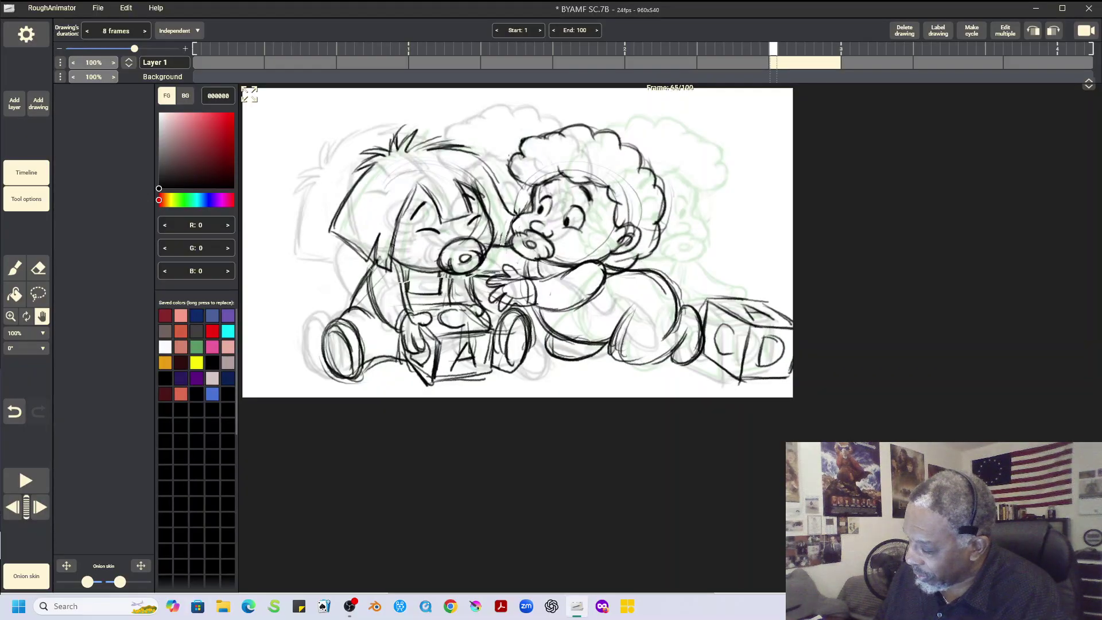
key(Left)
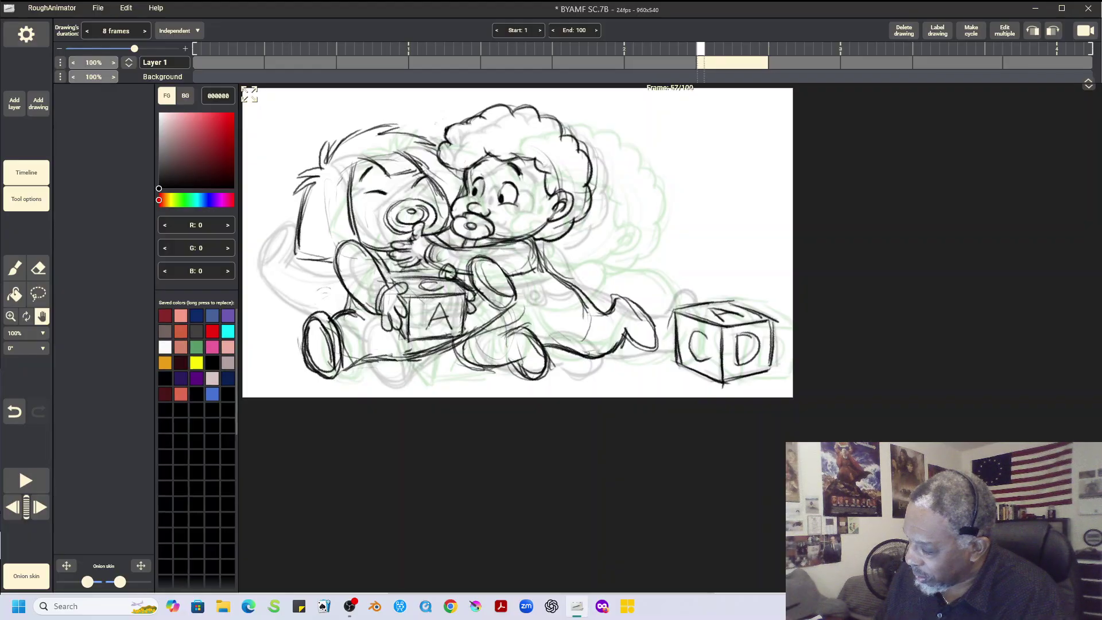
key(Right)
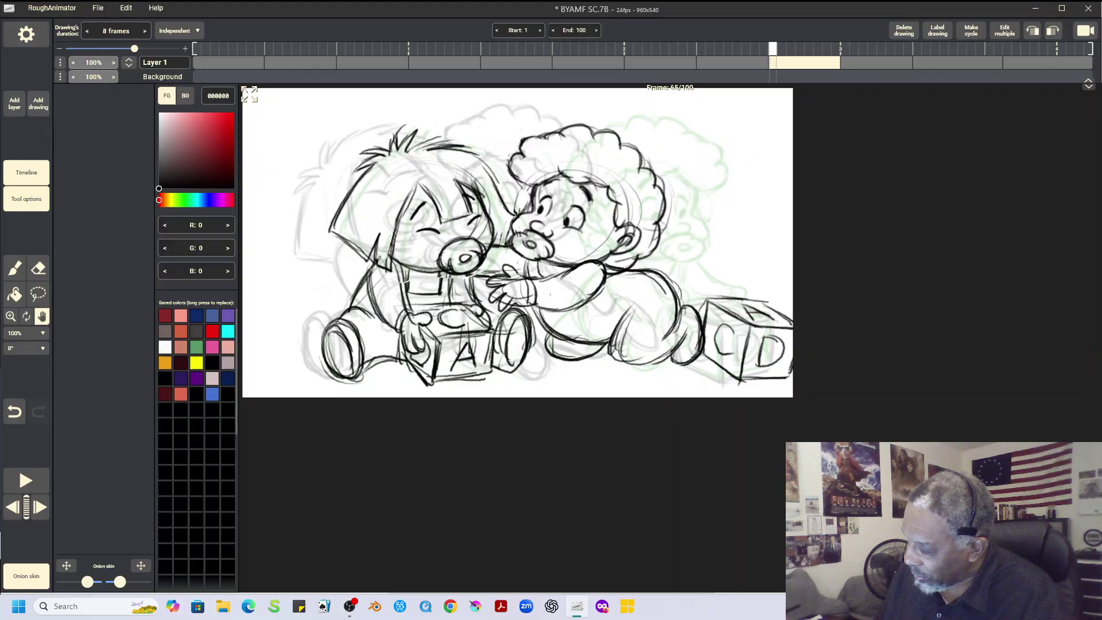
Step: Add a blank drawing after the one at frame 57 and fit the canvas to the window
key(Left)
click(37, 103)
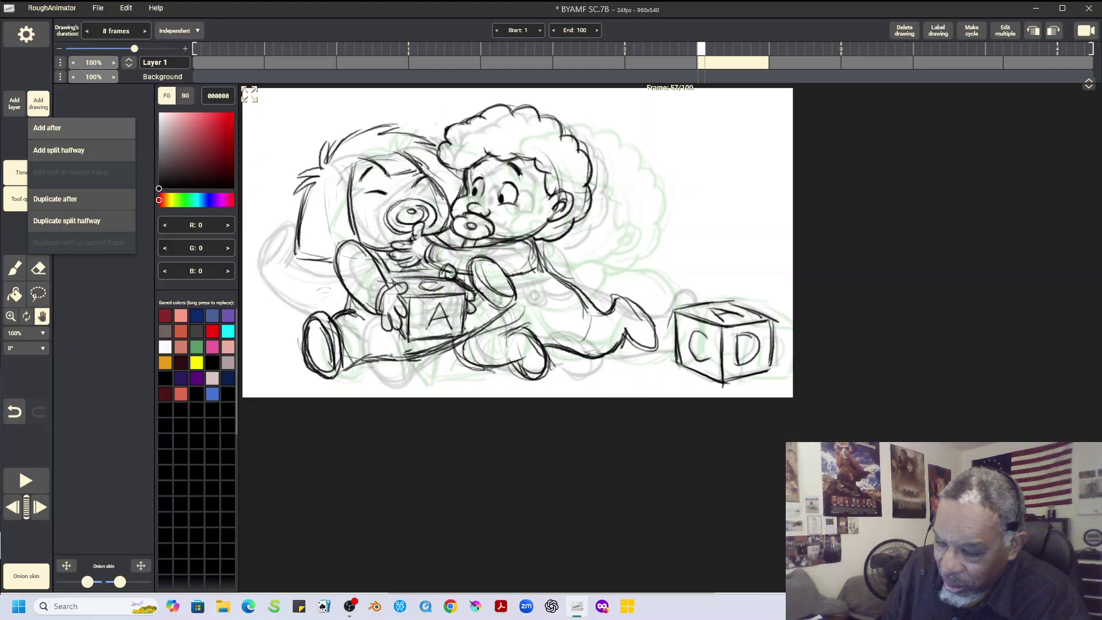
click(58, 128)
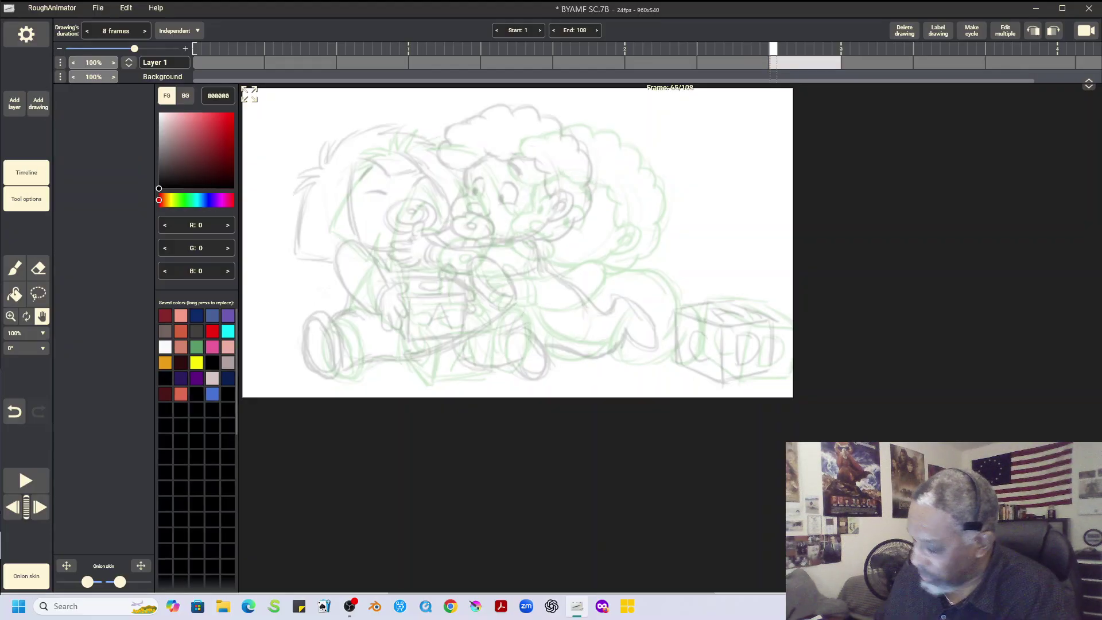
click(26, 332)
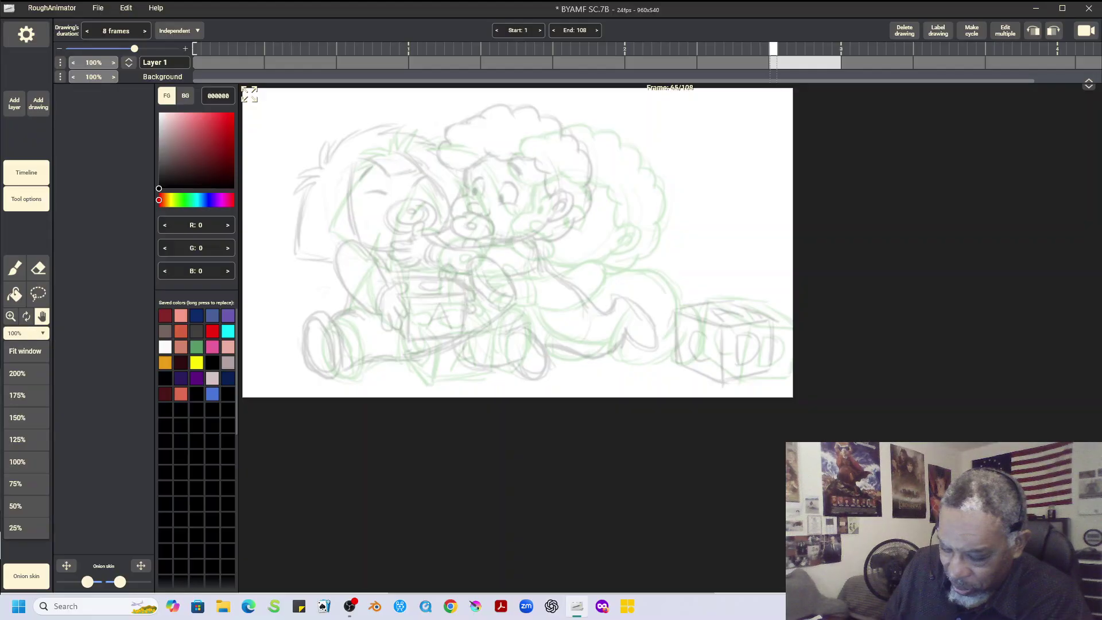
click(23, 346)
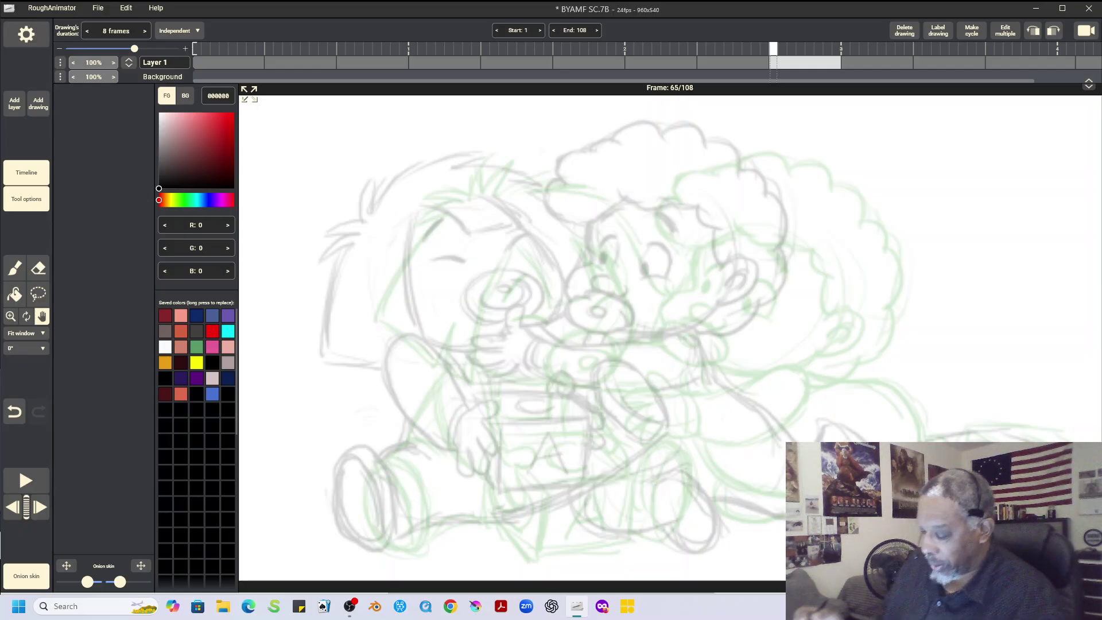
Step: Sketch the straight-haired baby's torso, legs and both feet on the new drawing with the 6 px black brush, using the onion skin as guide
key(b)
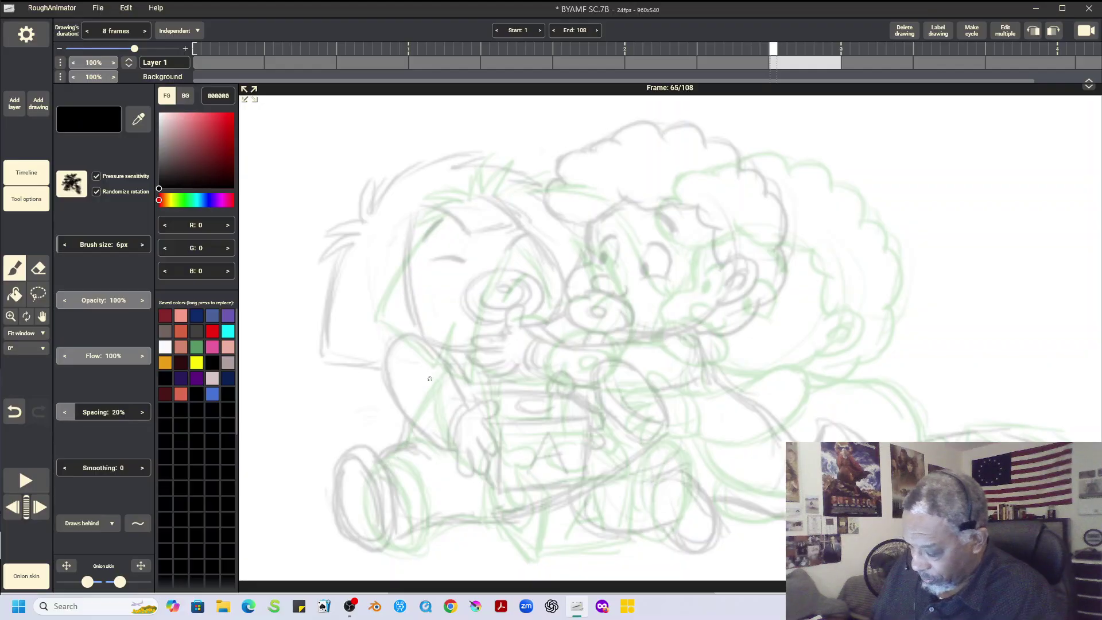
drag(459, 349, 501, 343)
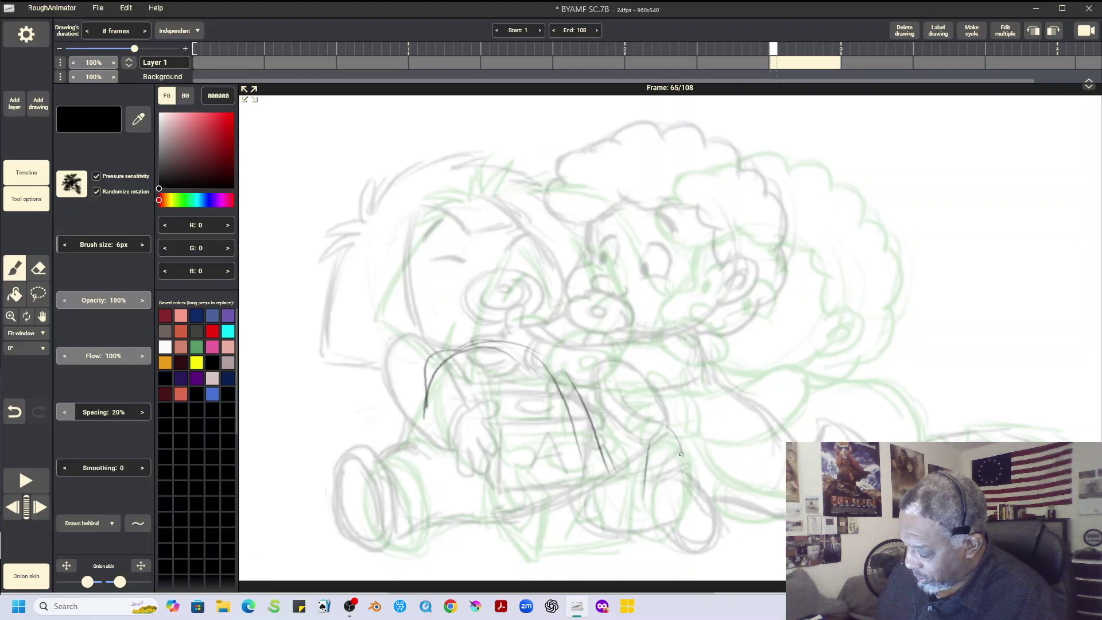
drag(683, 449, 686, 530)
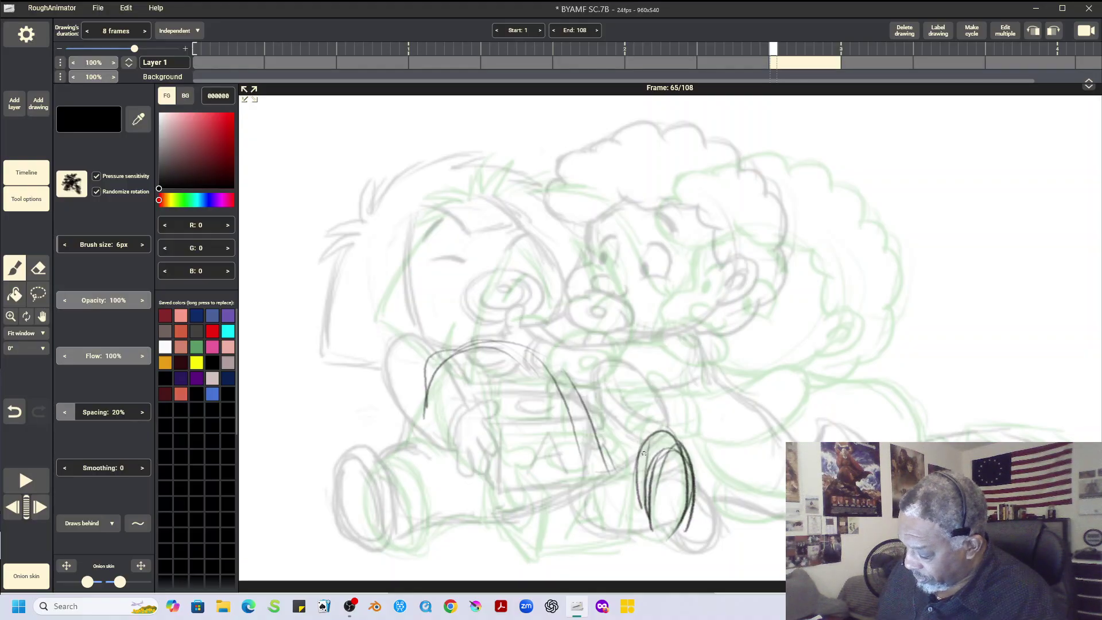
drag(613, 529, 656, 535)
mouse_move(676, 447)
mouse_down()
mouse_move(650, 432)
mouse_move(631, 460)
mouse_move(637, 504)
mouse_move(630, 459)
mouse_move(663, 433)
mouse_move(679, 454)
mouse_move(684, 510)
mouse_move(686, 467)
mouse_move(659, 434)
mouse_move(675, 453)
mouse_move(648, 485)
mouse_move(652, 465)
mouse_move(639, 527)
mouse_up()
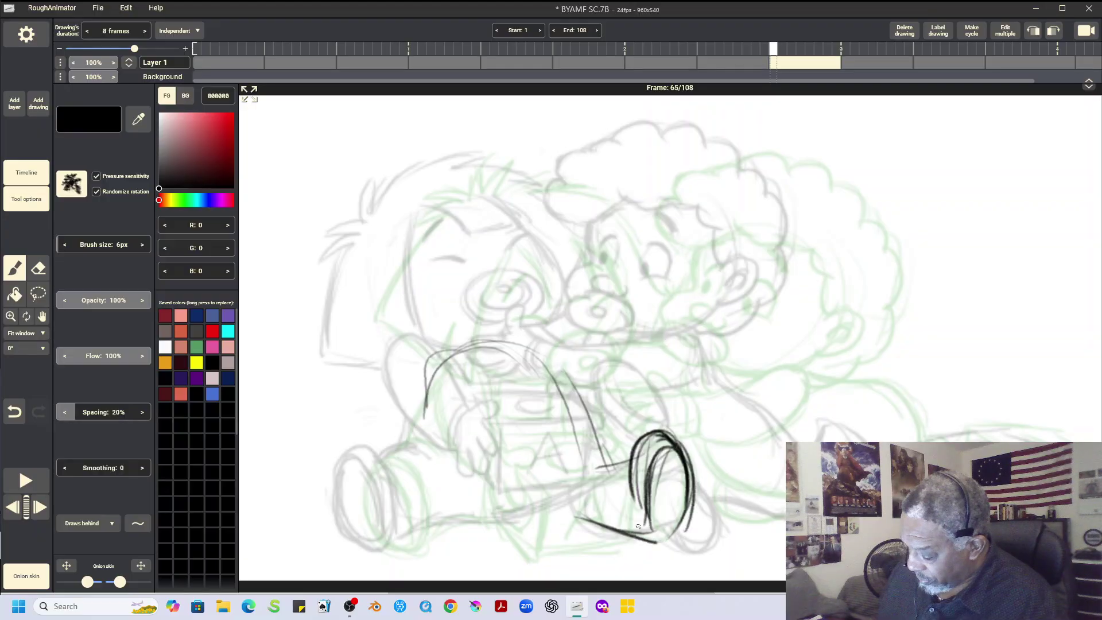
drag(512, 518, 452, 520)
mouse_move(373, 455)
mouse_down()
mouse_move(352, 510)
mouse_move(394, 512)
mouse_move(391, 521)
mouse_move(348, 478)
mouse_move(371, 539)
mouse_move(347, 486)
mouse_move(391, 515)
mouse_move(347, 479)
mouse_move(359, 534)
mouse_move(362, 453)
mouse_move(385, 459)
mouse_move(412, 518)
mouse_move(406, 484)
mouse_move(378, 451)
mouse_move(353, 461)
mouse_move(347, 502)
mouse_move(423, 529)
mouse_move(455, 518)
mouse_move(412, 531)
mouse_move(427, 451)
mouse_up()
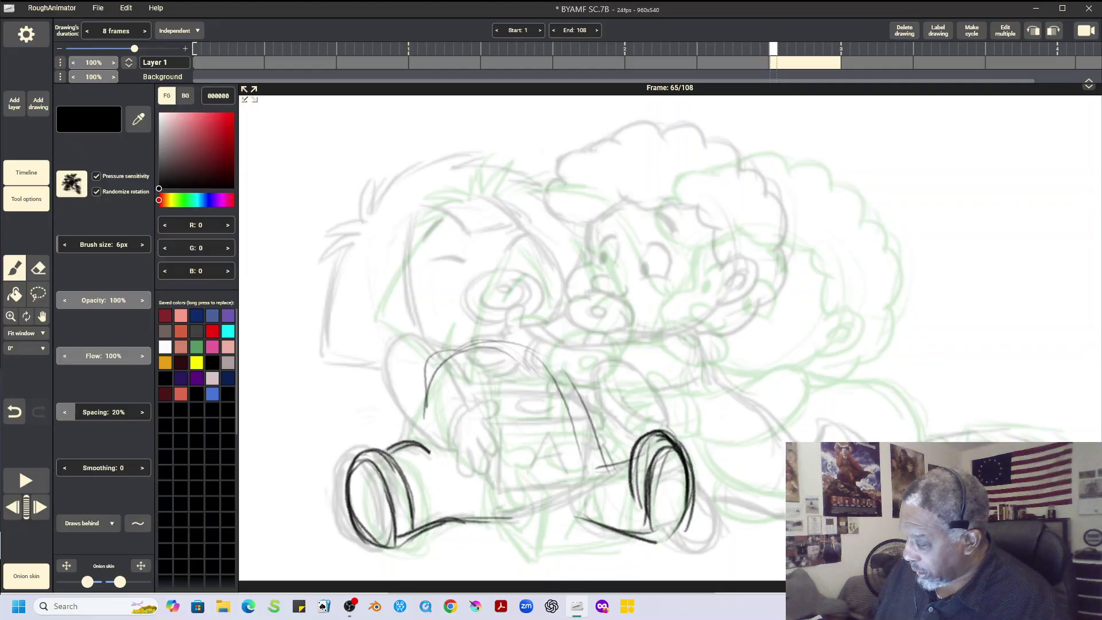
Step: Lasso and copy the straight-haired baby's head from the frame 57 drawing and paste it into the new drawing at frame 65
key(Left)
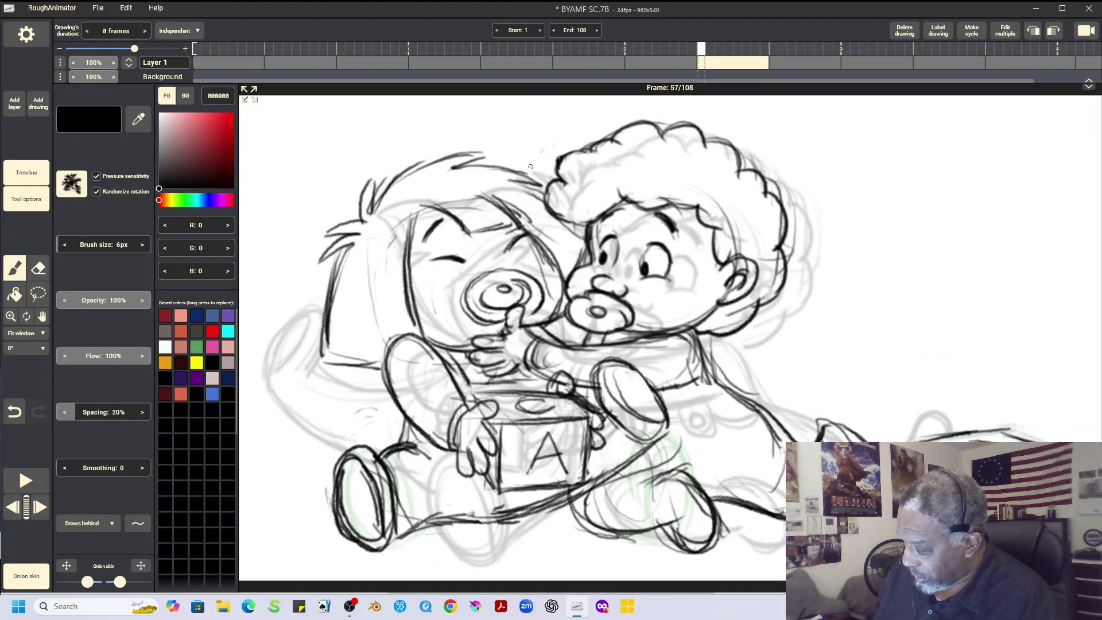
click(38, 294)
mouse_move(513, 140)
mouse_down()
mouse_move(296, 223)
mouse_move(396, 373)
mouse_move(542, 342)
mouse_move(573, 310)
mouse_move(588, 241)
mouse_move(505, 140)
mouse_up()
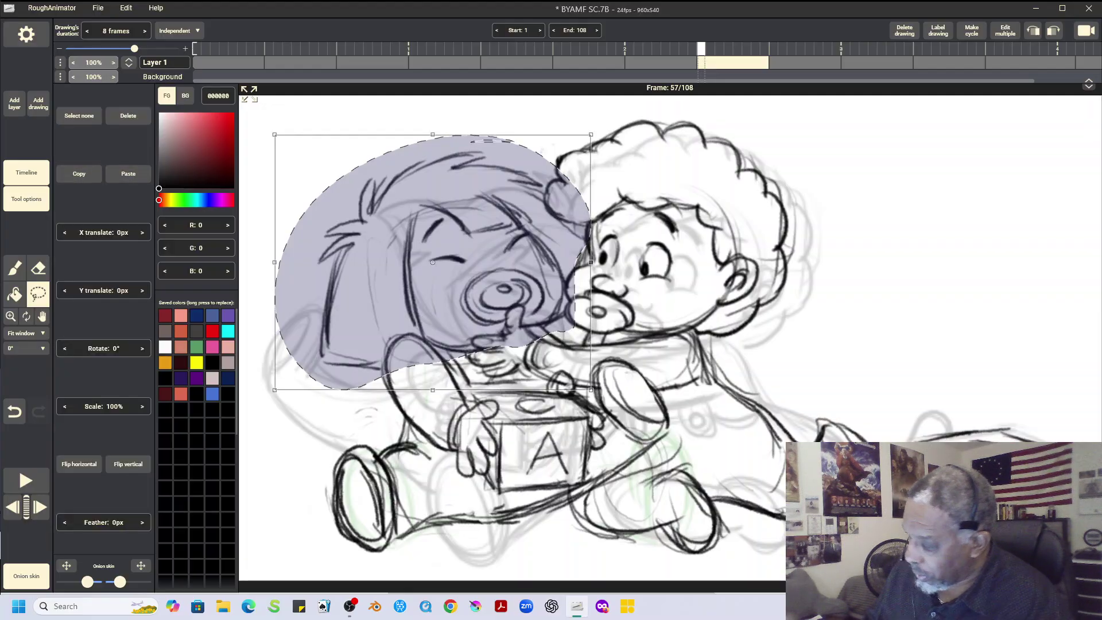
key(Right)
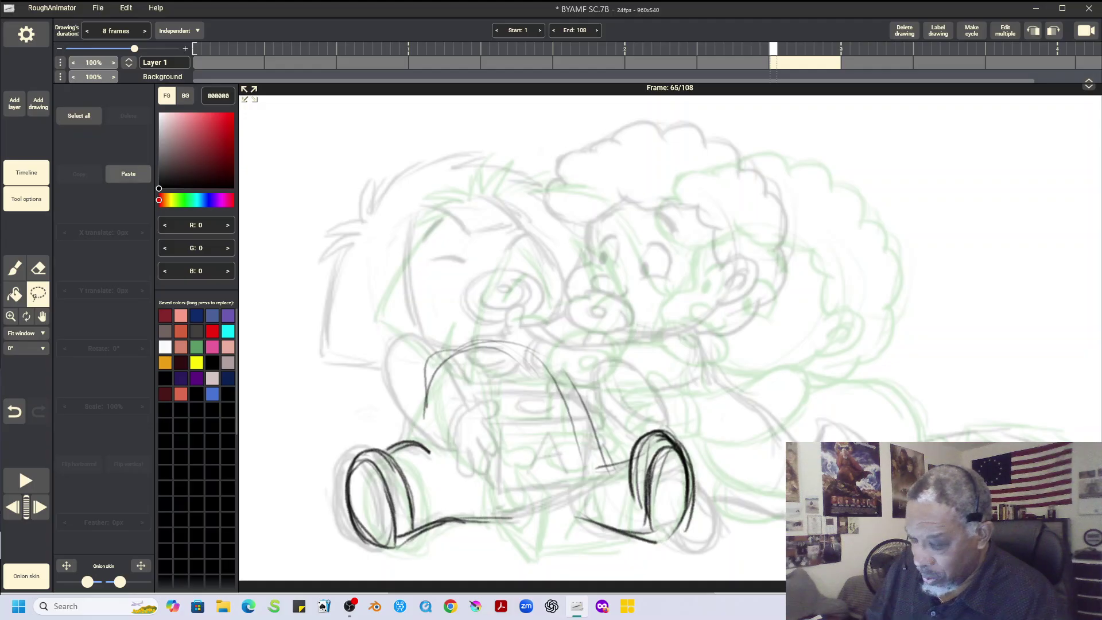
click(127, 174)
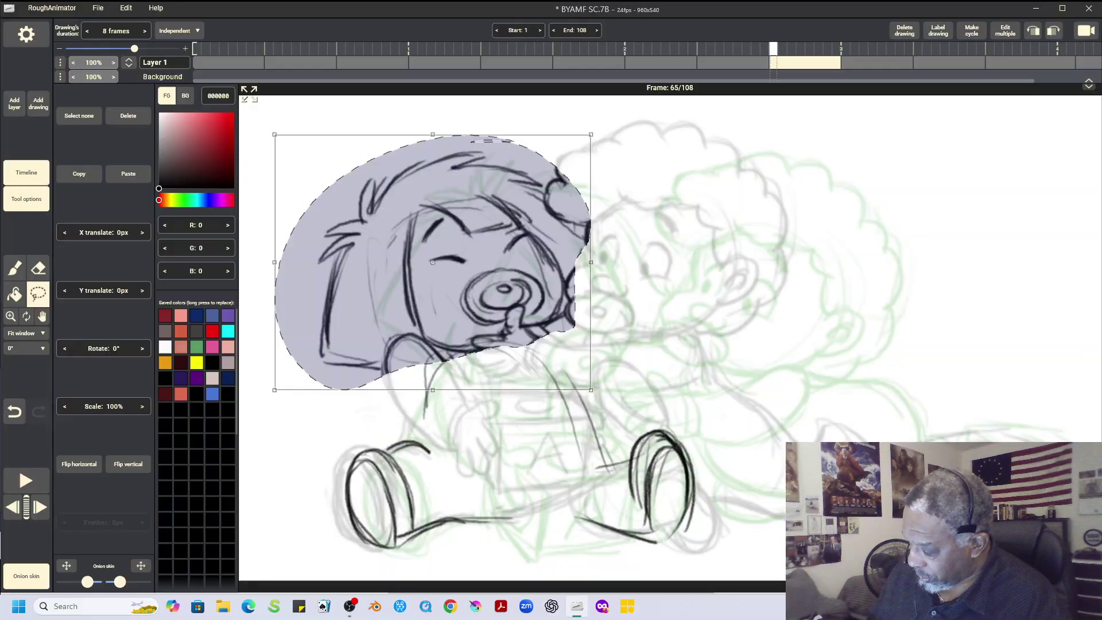
Step: Shift the pasted head 38 px in X and -4 px in Y, rotate it 4°, deselect it and check it against the neighbouring drawings
drag(432, 262, 455, 268)
drag(636, 135, 645, 147)
drag(457, 268, 466, 262)
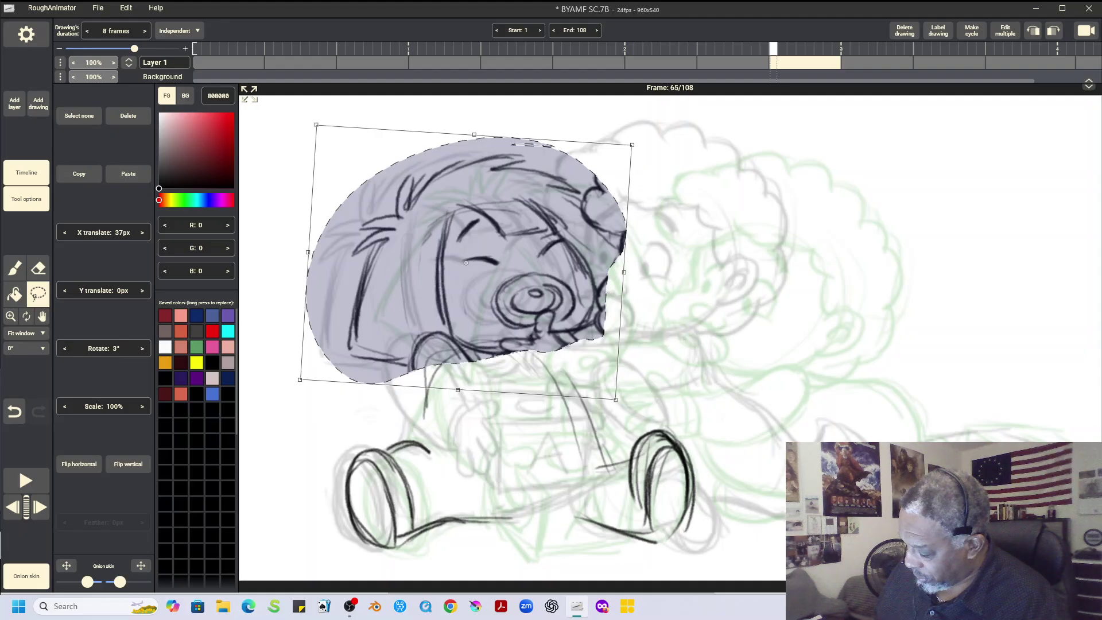
drag(631, 145, 634, 148)
drag(465, 263, 467, 258)
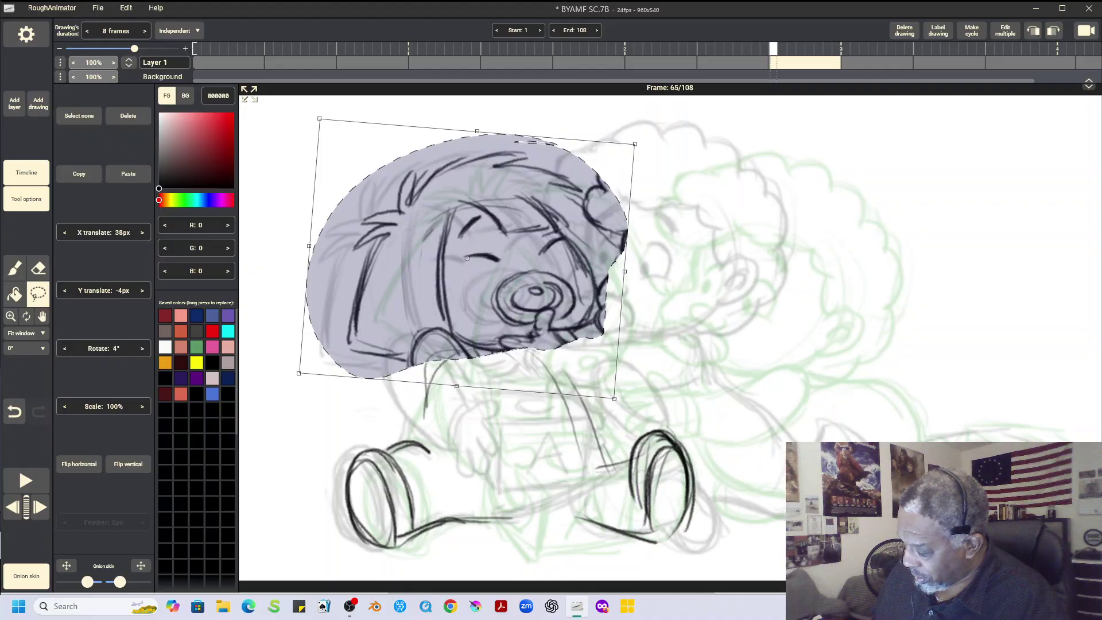
key(ctrl+d)
key(Left)
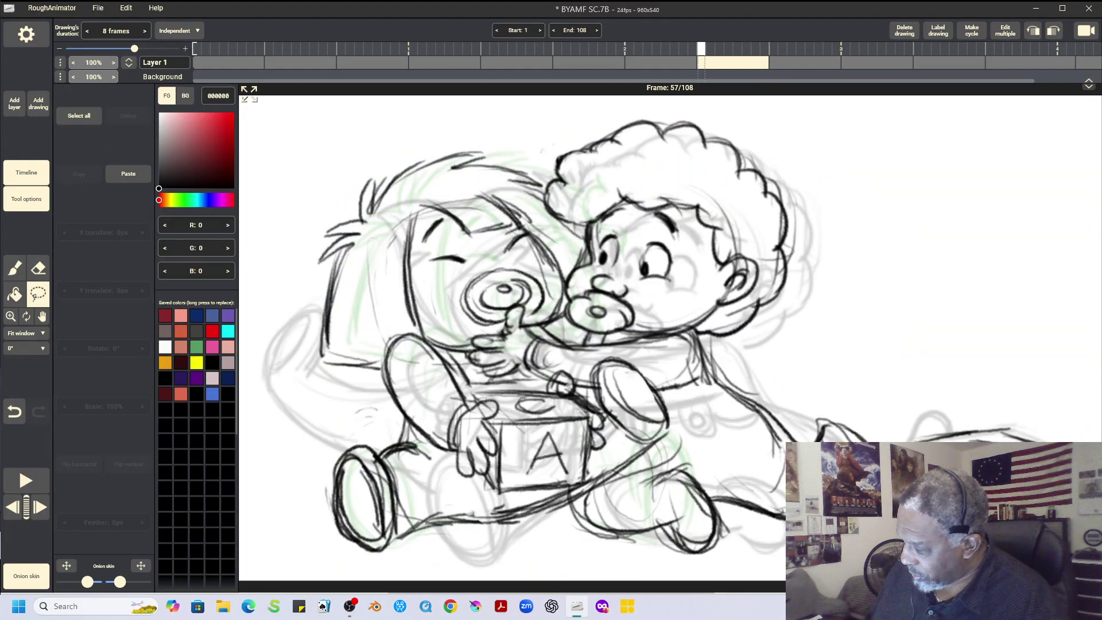
key(Right)
key(Right)
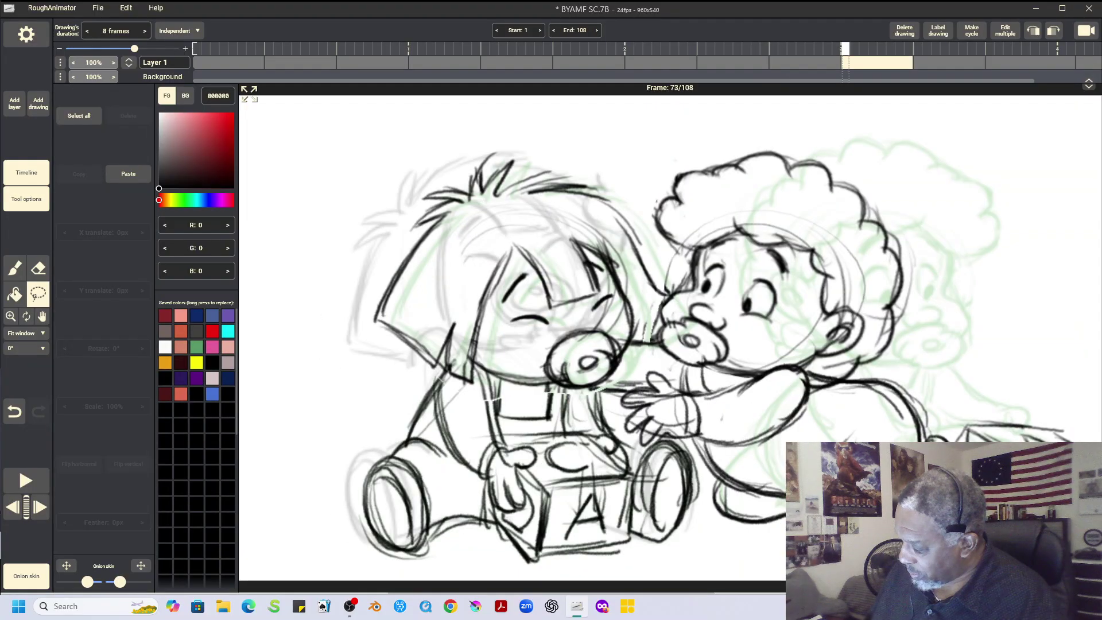
key(Left)
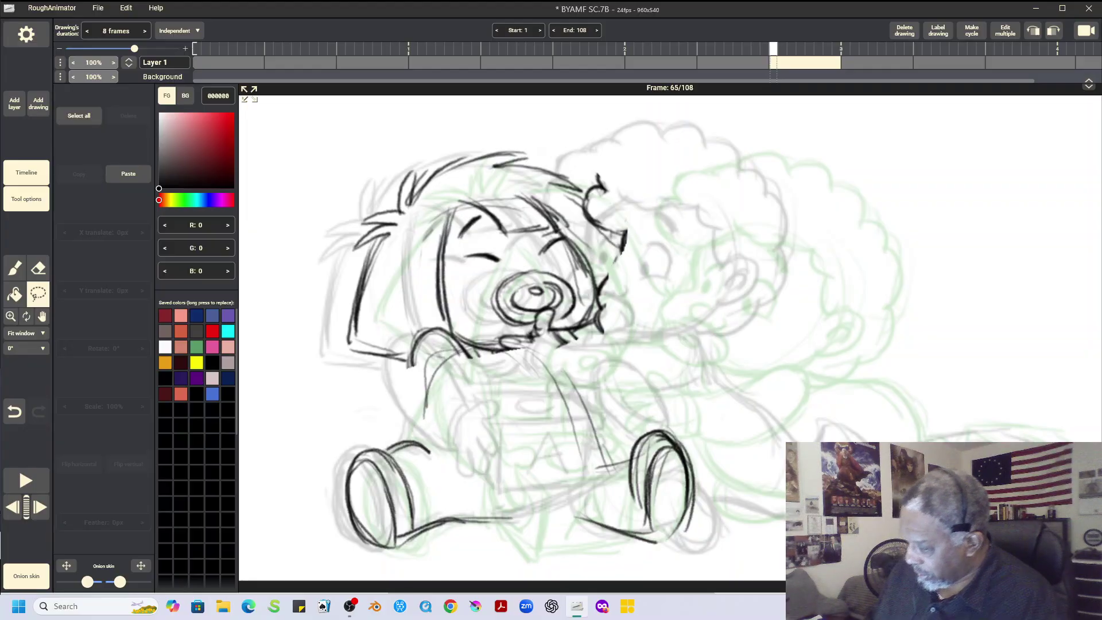
Step: Copy the straight-haired baby's arms and A block from frame 57 into the frame 65 drawing, shifted 30 px in X and -1 px in Y
key(Left)
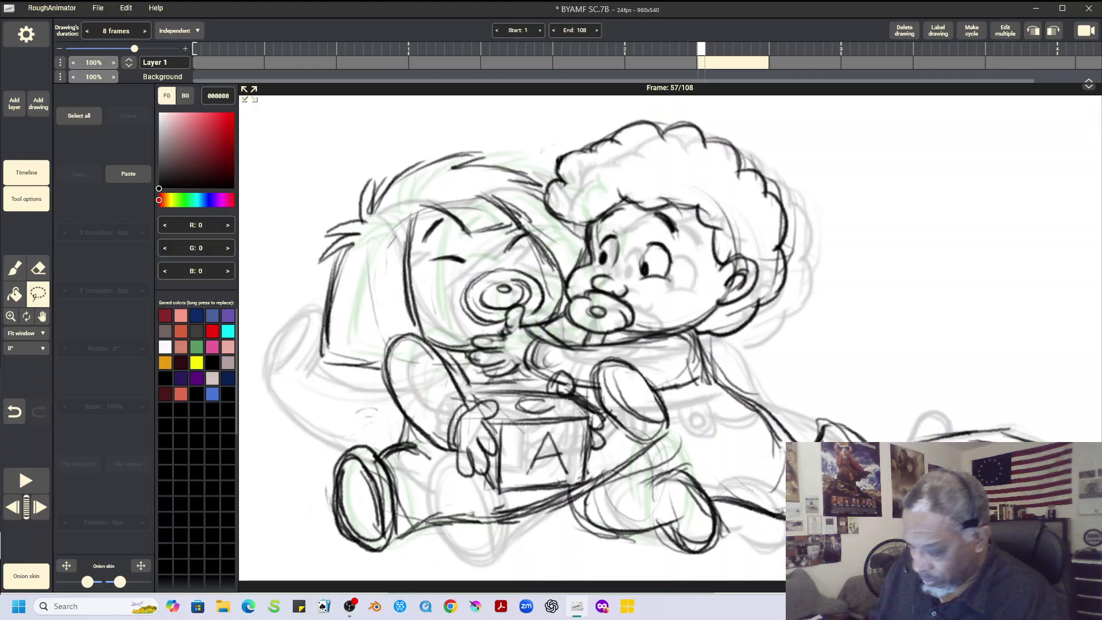
mouse_move(446, 337)
mouse_down()
mouse_move(380, 410)
mouse_move(477, 487)
mouse_move(502, 497)
mouse_move(560, 488)
mouse_move(610, 451)
mouse_move(517, 374)
mouse_move(551, 367)
mouse_move(493, 376)
mouse_move(447, 336)
mouse_up()
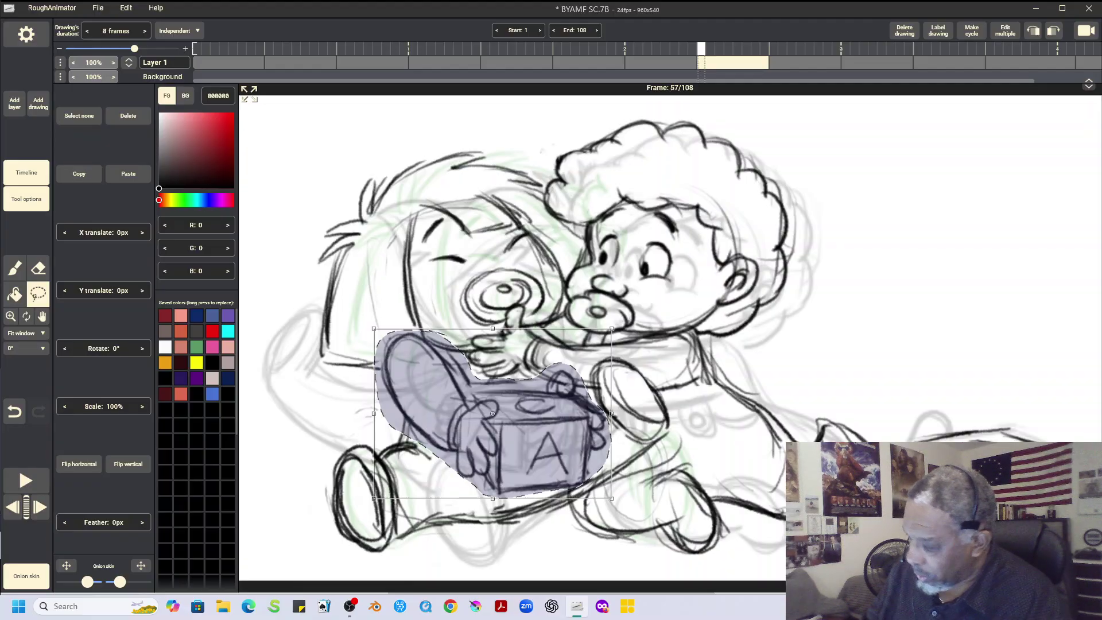
key(Right)
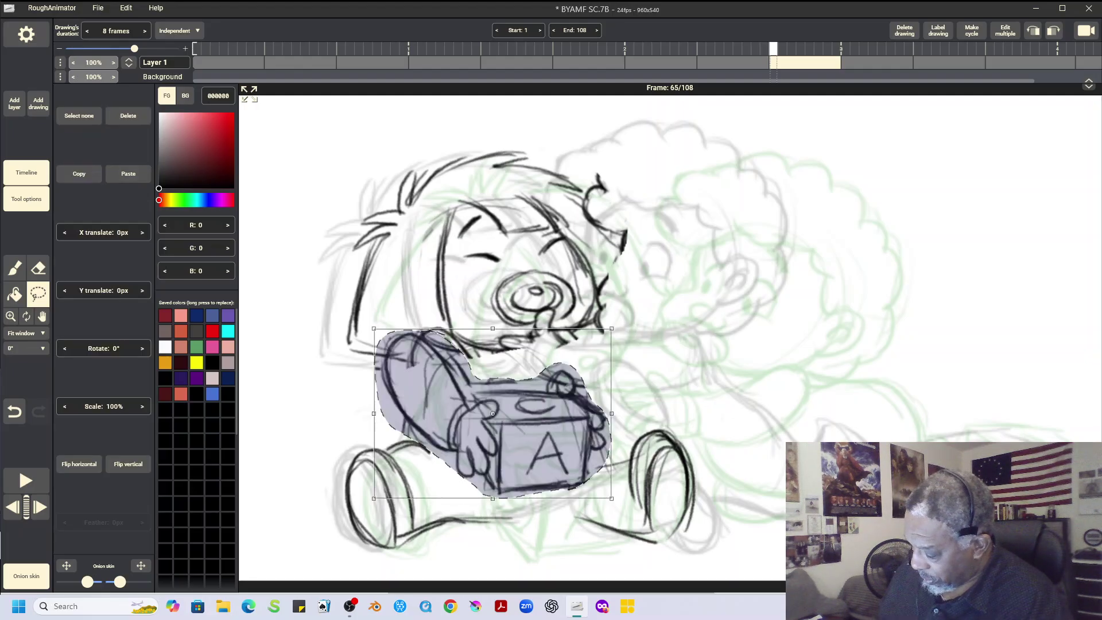
drag(516, 447, 543, 446)
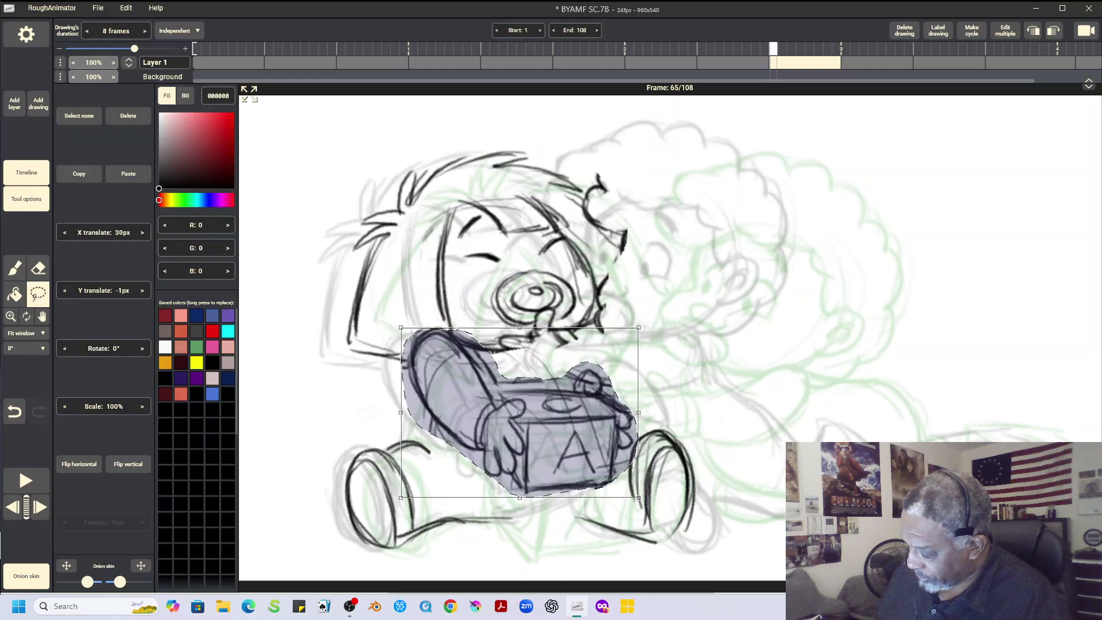
Step: Deselect the pasted arms and A block and compare the frame 65 drawing with the drawings at frames 57 and 73
key(ctrl+d)
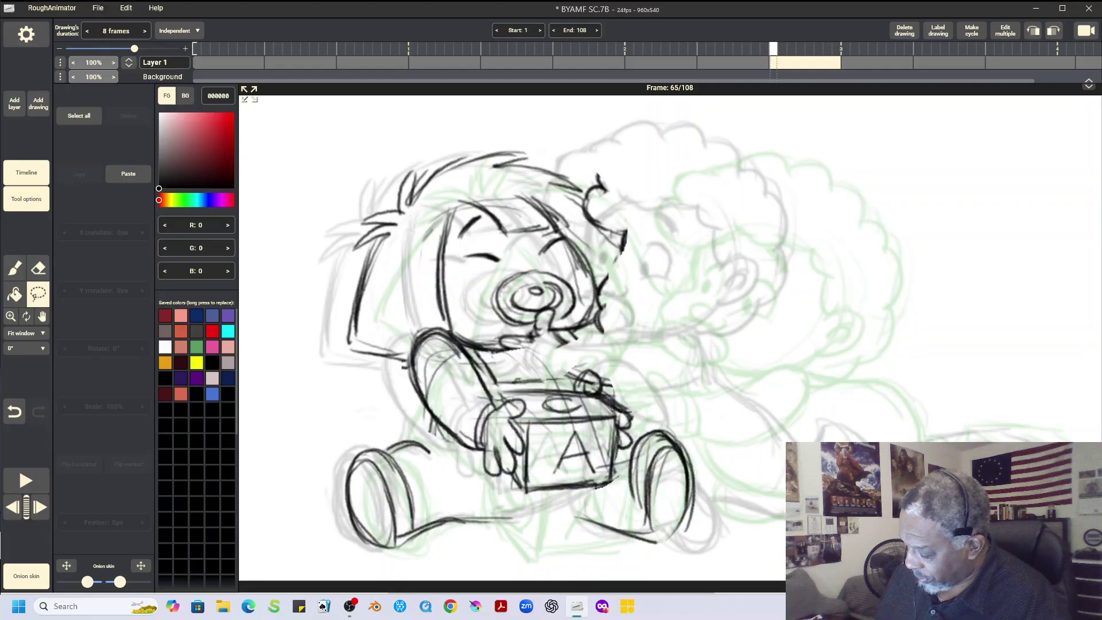
key(Left)
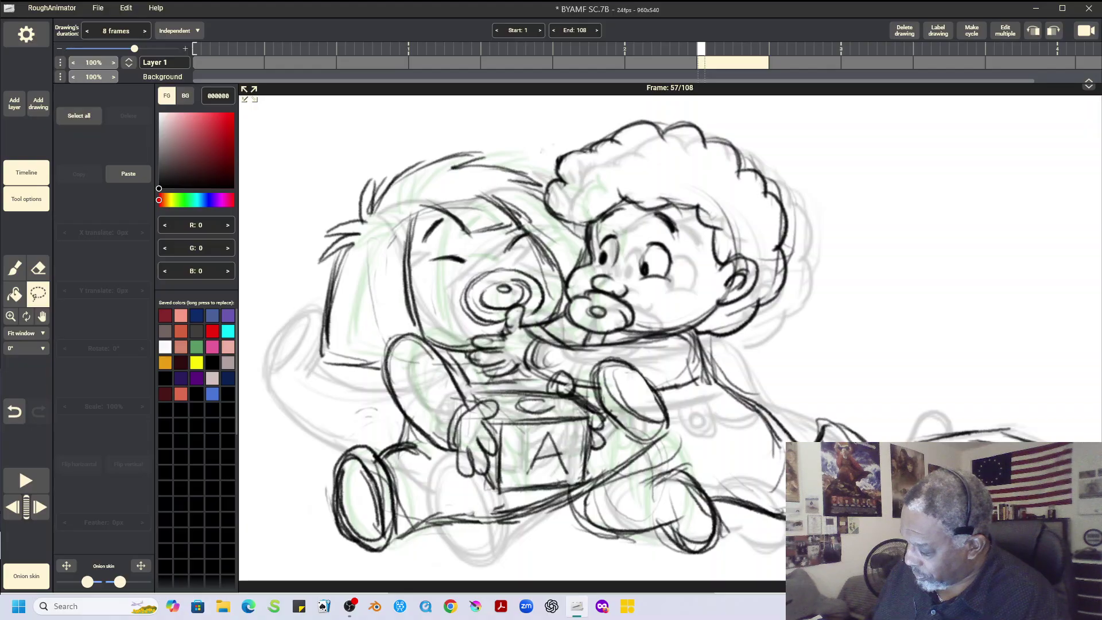
key(Right)
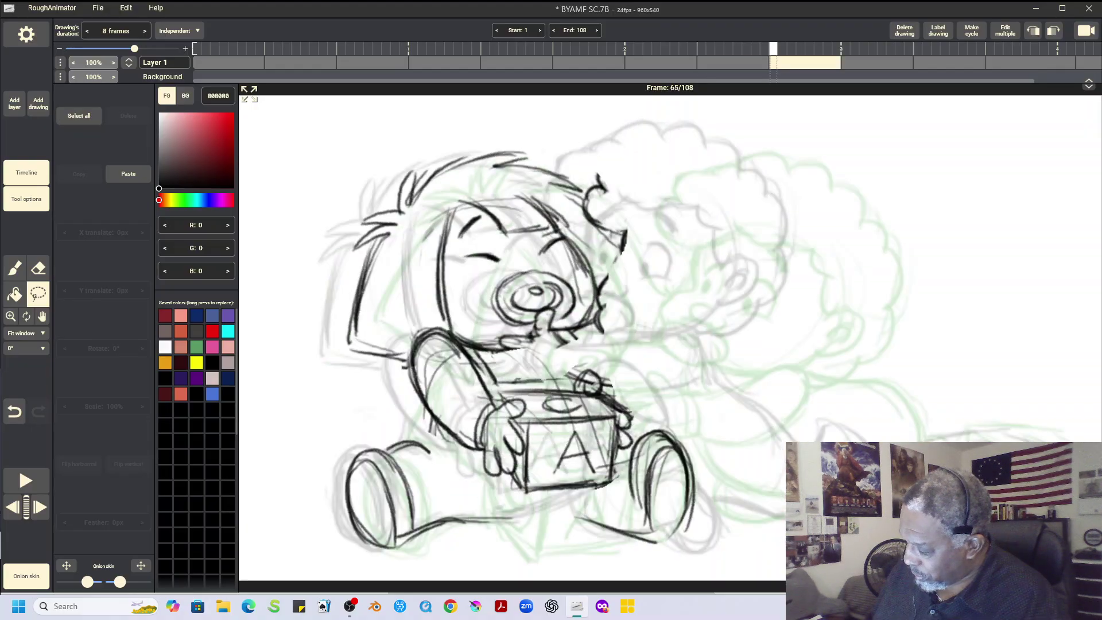
key(Right)
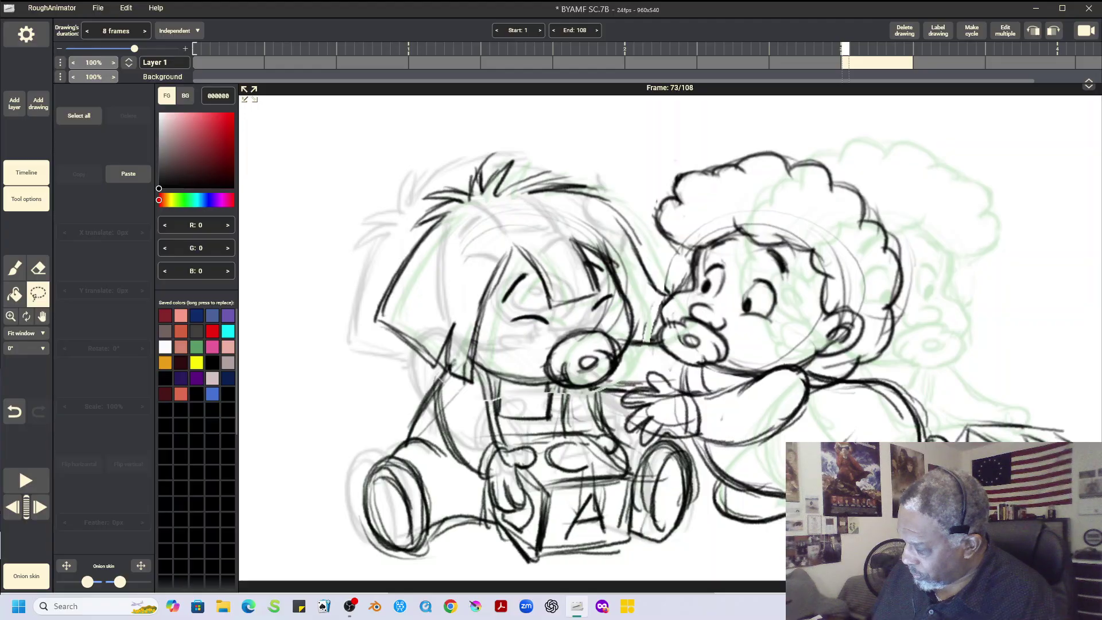
key(Left)
key(Left)
key(Right)
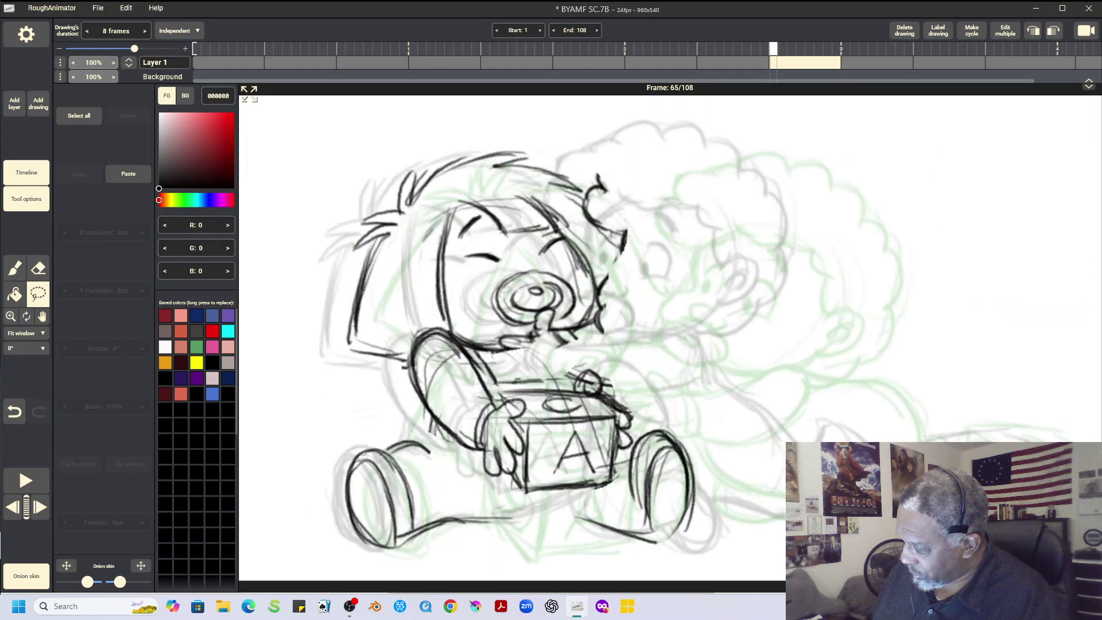
key(Right)
key(Left)
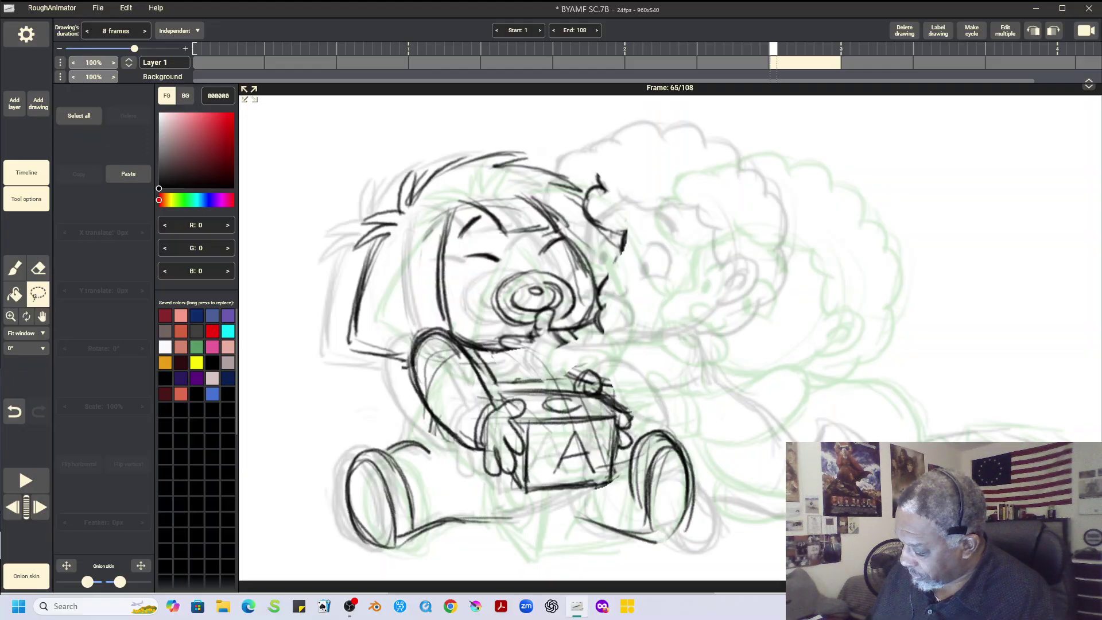
Step: Lasso the straight-haired baby's arms and A block on frame 65, tilt them slightly counterclockwise and a little higher, and deselect them
mouse_move(452, 334)
mouse_down()
mouse_move(427, 326)
mouse_move(402, 379)
mouse_move(451, 453)
mouse_move(523, 499)
mouse_move(591, 499)
mouse_move(619, 482)
mouse_move(632, 419)
mouse_move(551, 361)
mouse_move(408, 336)
mouse_up()
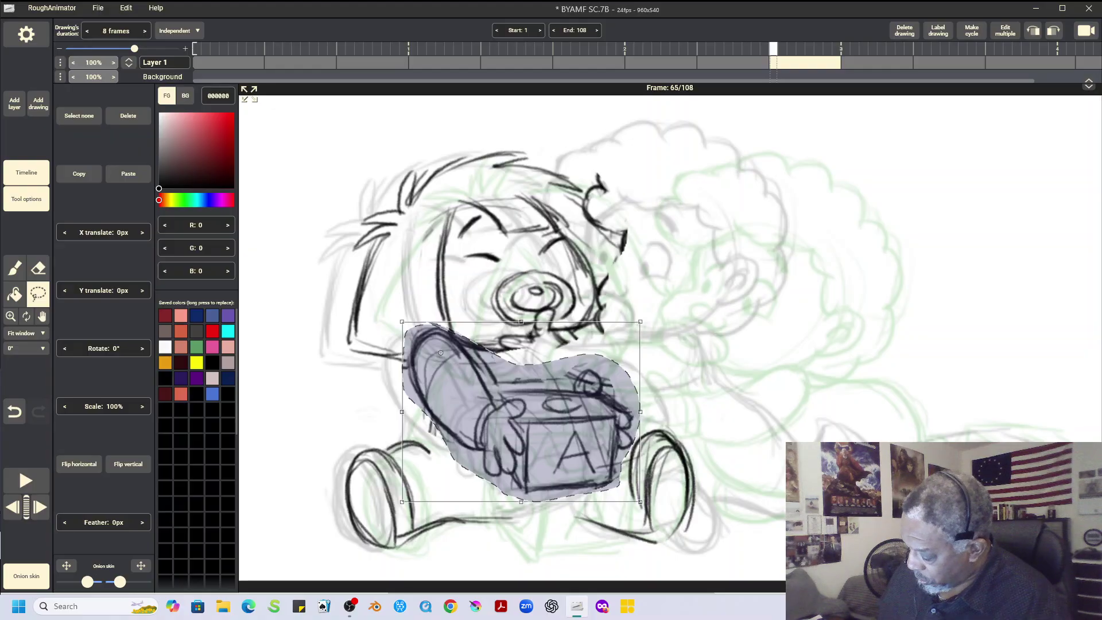
drag(677, 368, 676, 334)
click(79, 115)
Step: Flip through the drawings at frames 57, 65 and 73 to check the motion of the tilted arms and A block
key(Left)
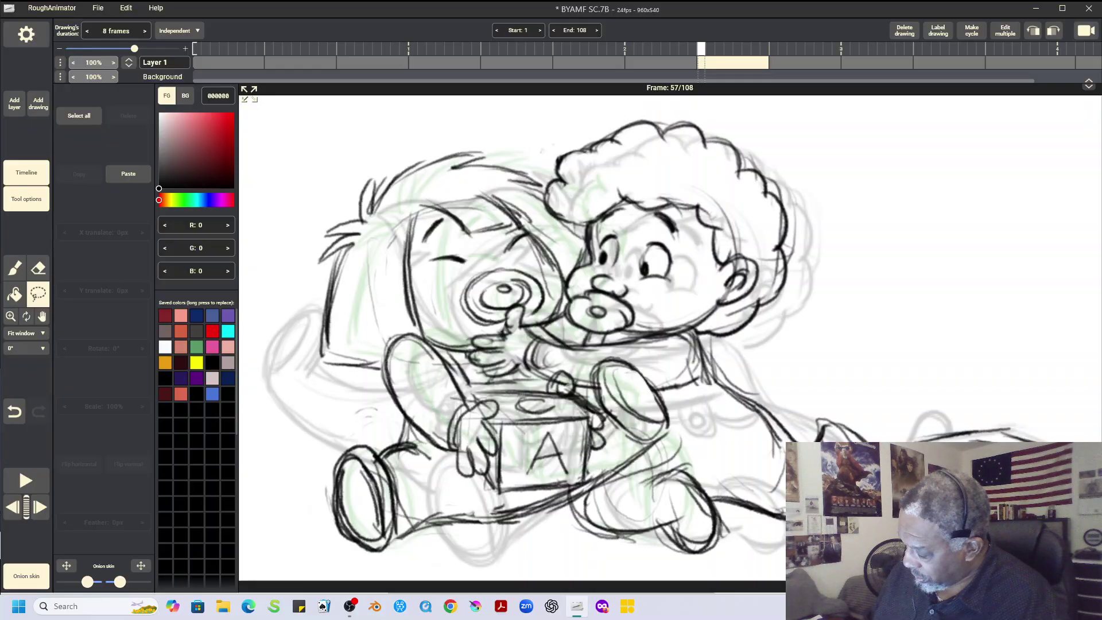
key(Right)
key(Right)
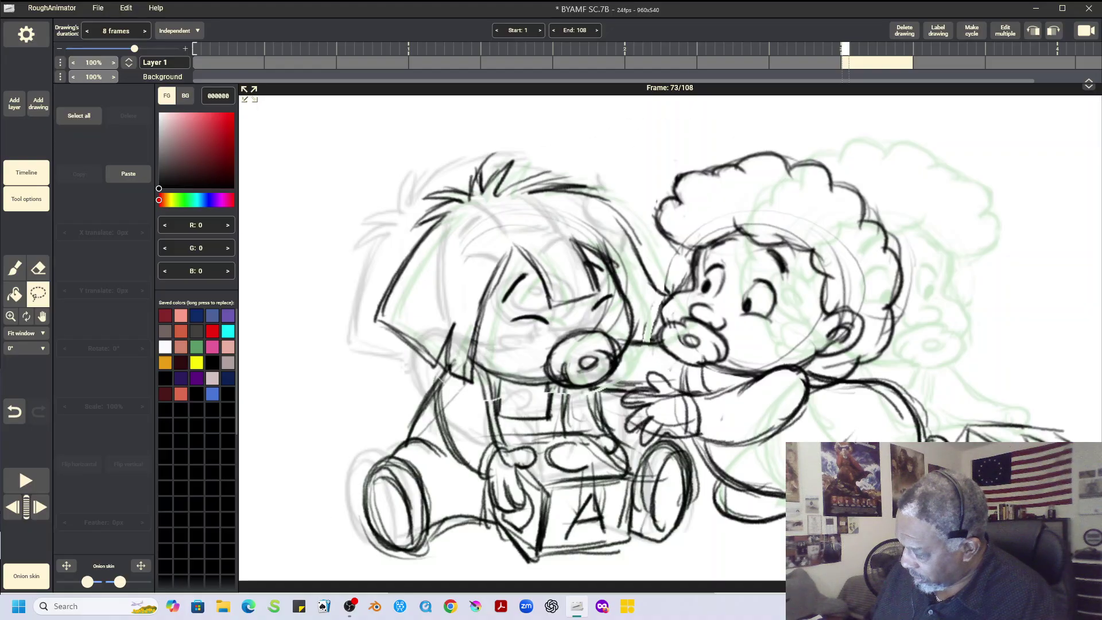
key(Left)
key(Left)
key(Right)
key(Right)
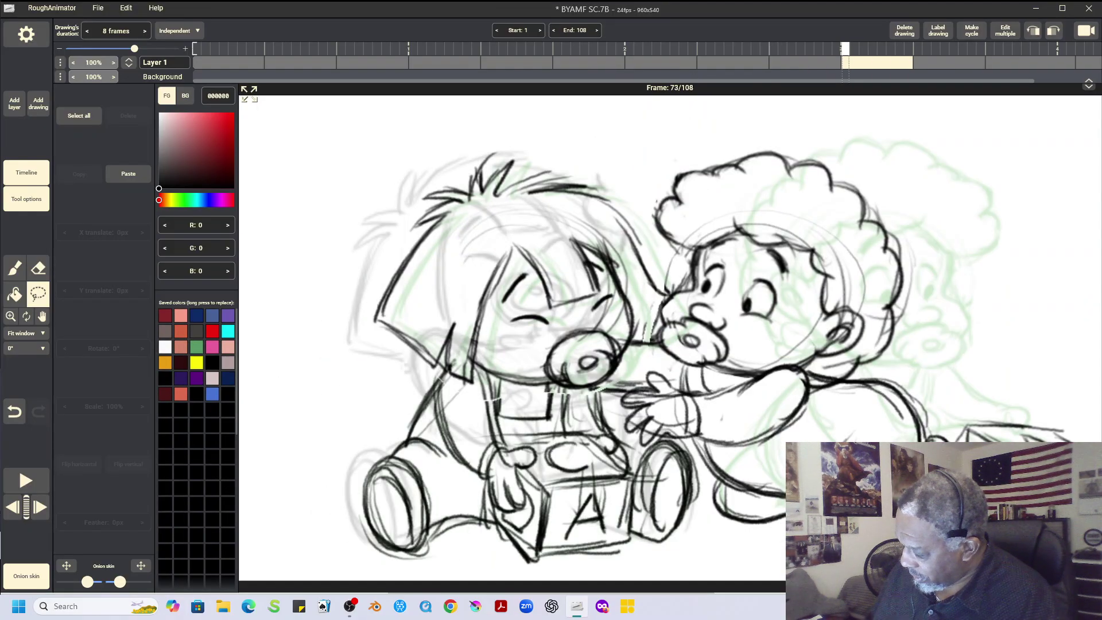
key(Left)
key(Left)
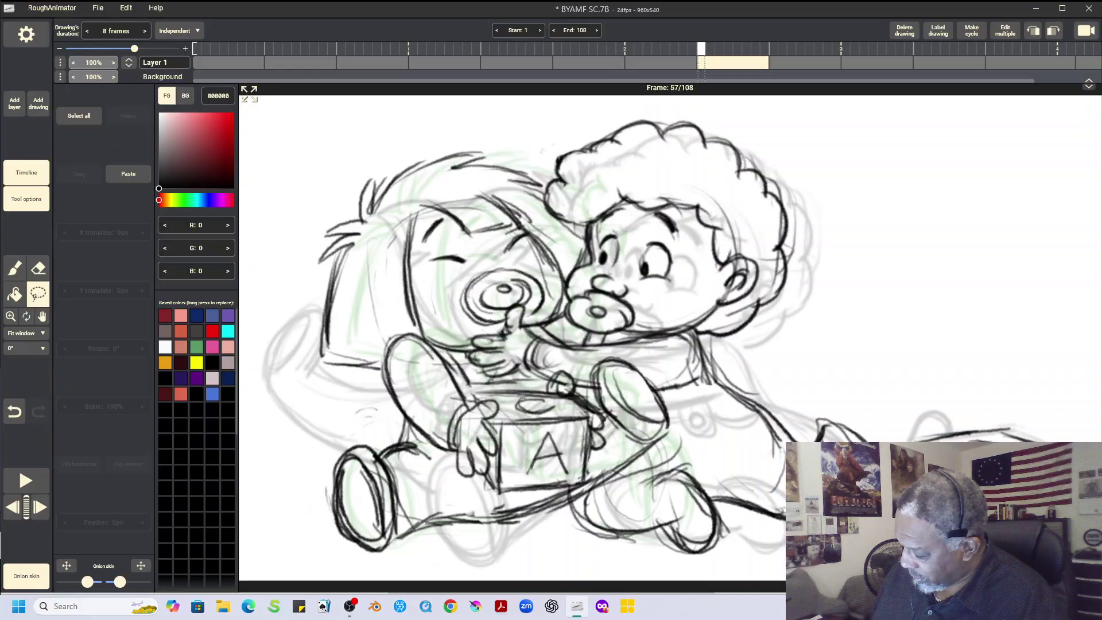
key(Right)
key(Right)
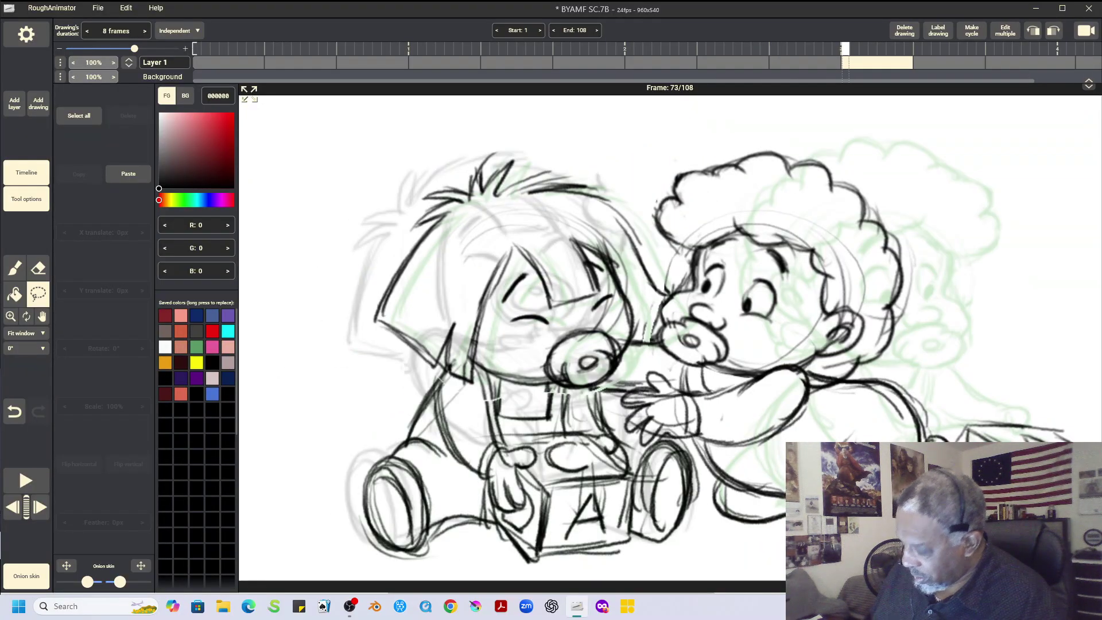
key(Left)
Step: Brush in the straight-haired baby's back line, upper thigh and the line joining both legs on frame 65 at 6 px
key(b)
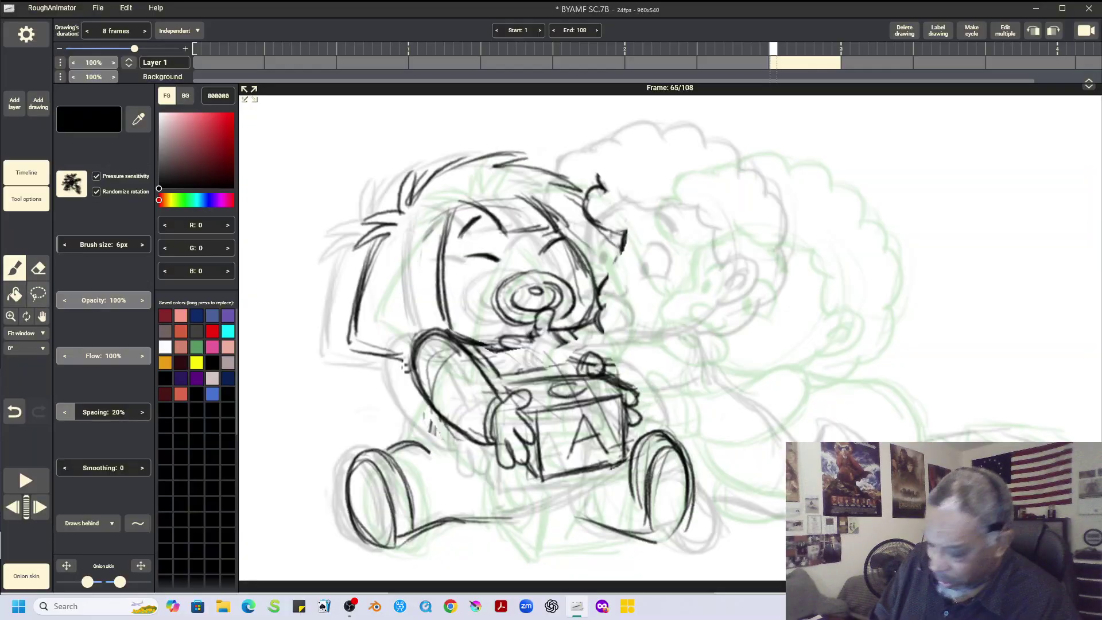
drag(431, 409, 425, 444)
mouse_move(433, 405)
mouse_down()
mouse_move(424, 445)
mouse_move(405, 439)
mouse_move(466, 474)
mouse_up()
mouse_move(477, 519)
mouse_down()
mouse_move(576, 515)
mouse_move(601, 525)
mouse_move(469, 518)
mouse_up()
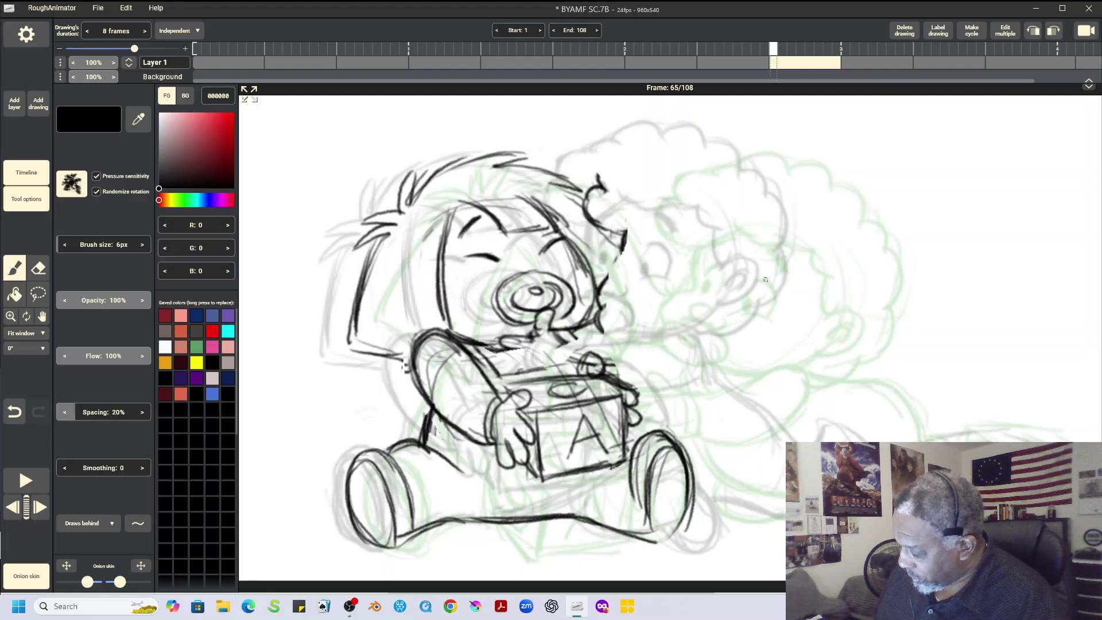
Step: Erase the leftover curly-hair and hand marks around the straight-haired baby's face on frame 65 and check the next drawing
key(e)
mouse_move(639, 172)
mouse_down()
mouse_move(585, 206)
mouse_move(625, 248)
mouse_move(607, 188)
mouse_move(626, 223)
mouse_move(602, 326)
mouse_move(558, 343)
mouse_move(574, 314)
mouse_move(549, 337)
mouse_move(577, 305)
mouse_move(539, 327)
mouse_move(549, 315)
mouse_move(566, 334)
mouse_move(597, 327)
mouse_move(498, 348)
mouse_move(528, 333)
mouse_up()
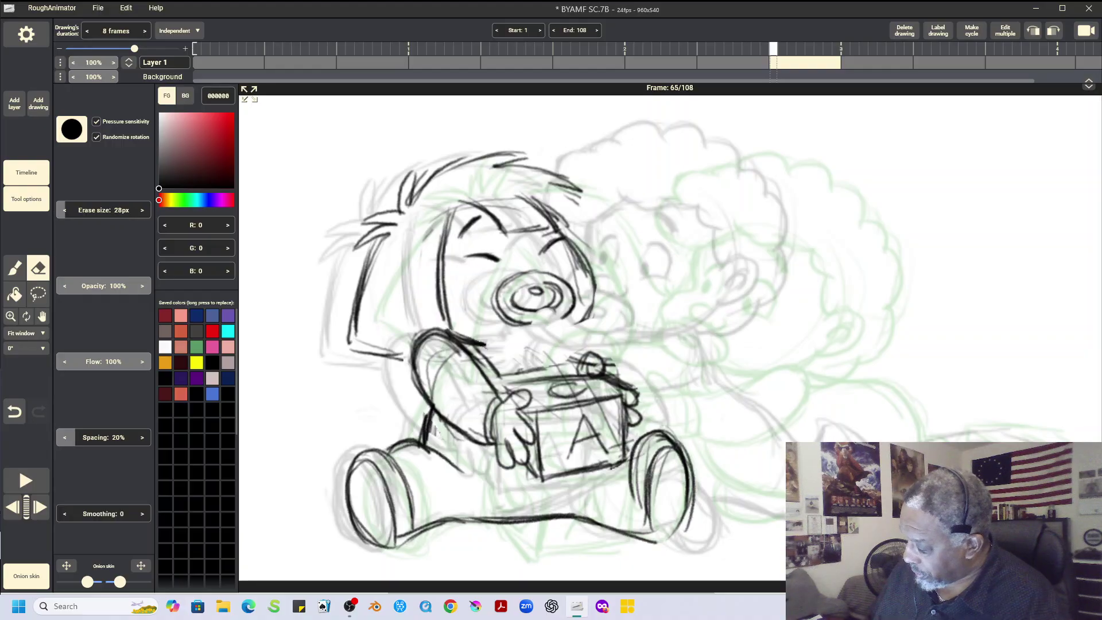
key(Right)
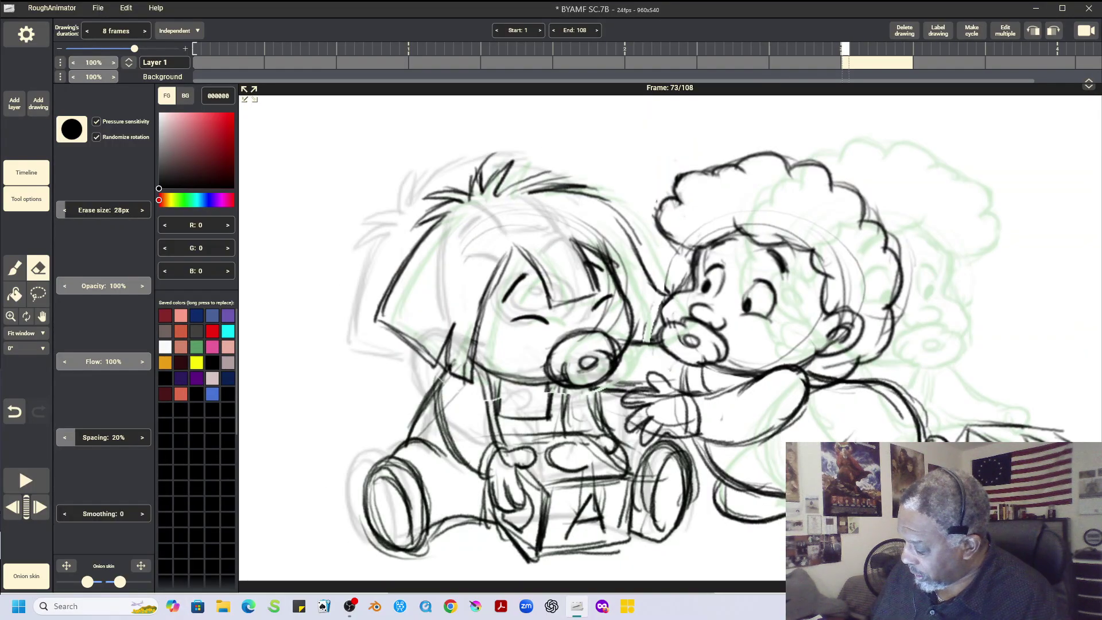
key(Left)
Step: Copy the curly-haired baby's head and reaching arm from frame 57 into frame 65 and place them clear of the straight-haired baby
key(Left)
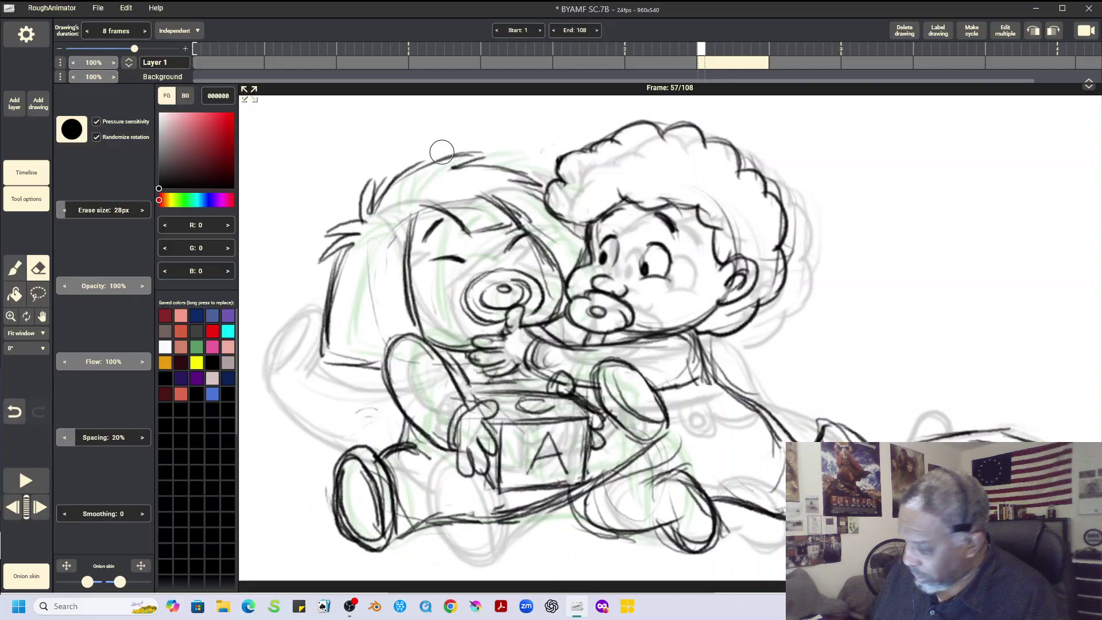
key(l)
mouse_move(624, 114)
mouse_down()
mouse_move(545, 172)
mouse_move(543, 222)
mouse_move(571, 244)
mouse_move(560, 320)
mouse_move(465, 345)
mouse_move(479, 380)
mouse_move(586, 392)
mouse_move(590, 367)
mouse_move(620, 347)
mouse_move(674, 393)
mouse_move(829, 207)
mouse_move(627, 114)
mouse_up()
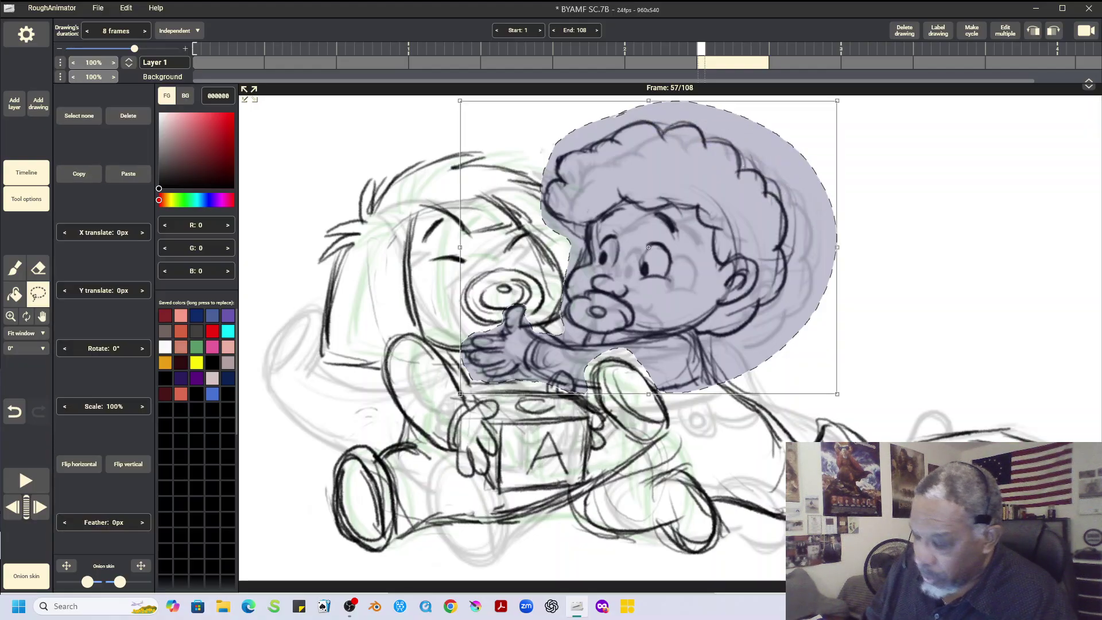
key(Right)
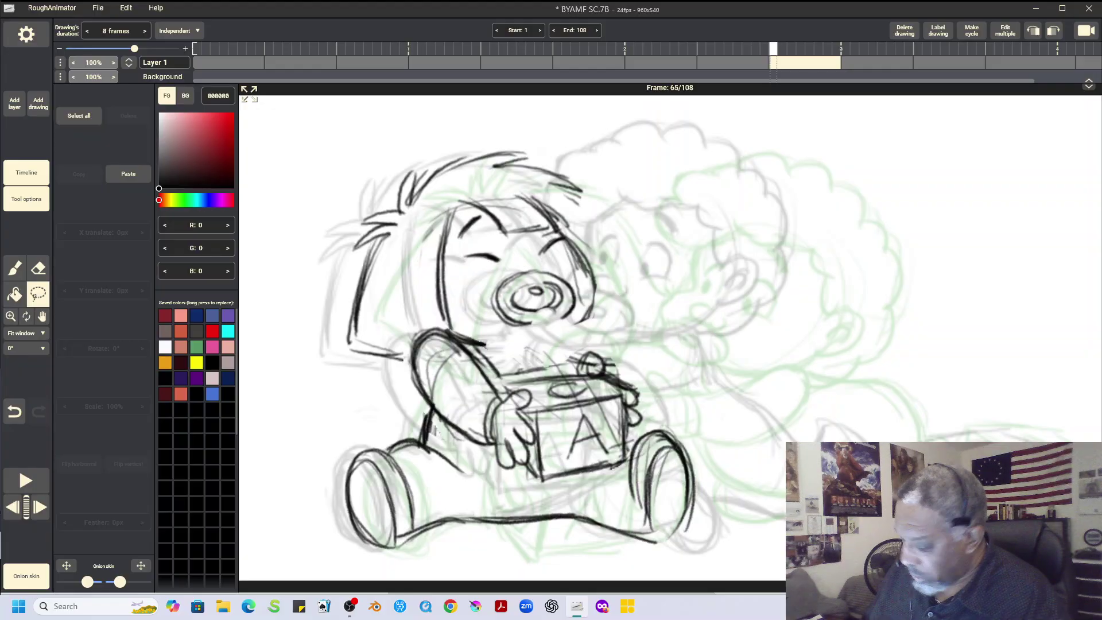
click(128, 174)
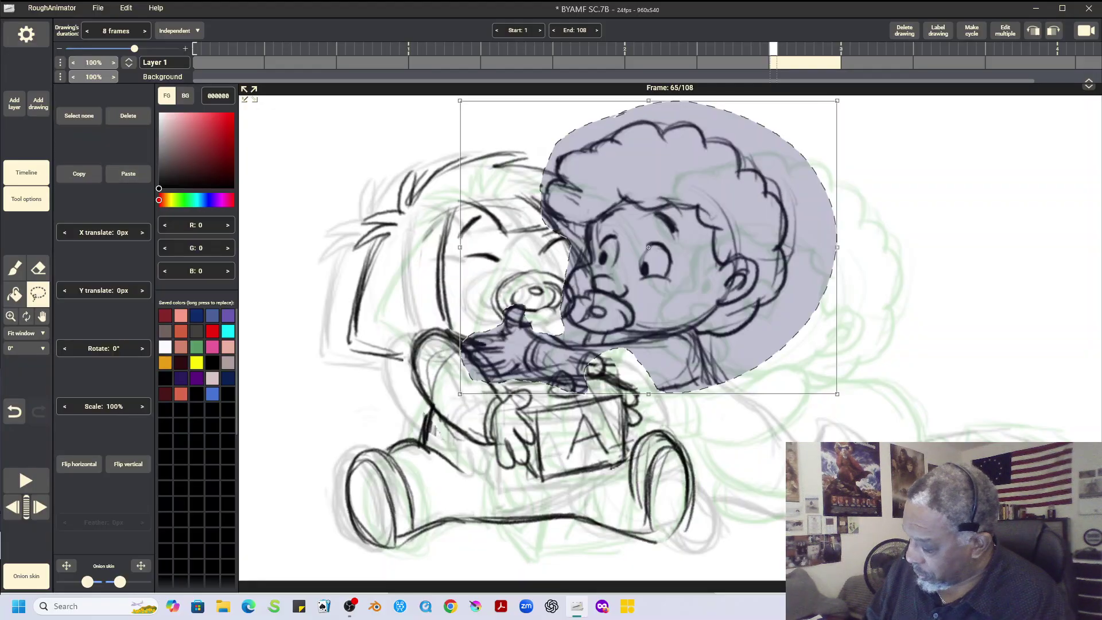
mouse_move(660, 250)
mouse_down()
mouse_move(695, 257)
mouse_move(688, 265)
mouse_up()
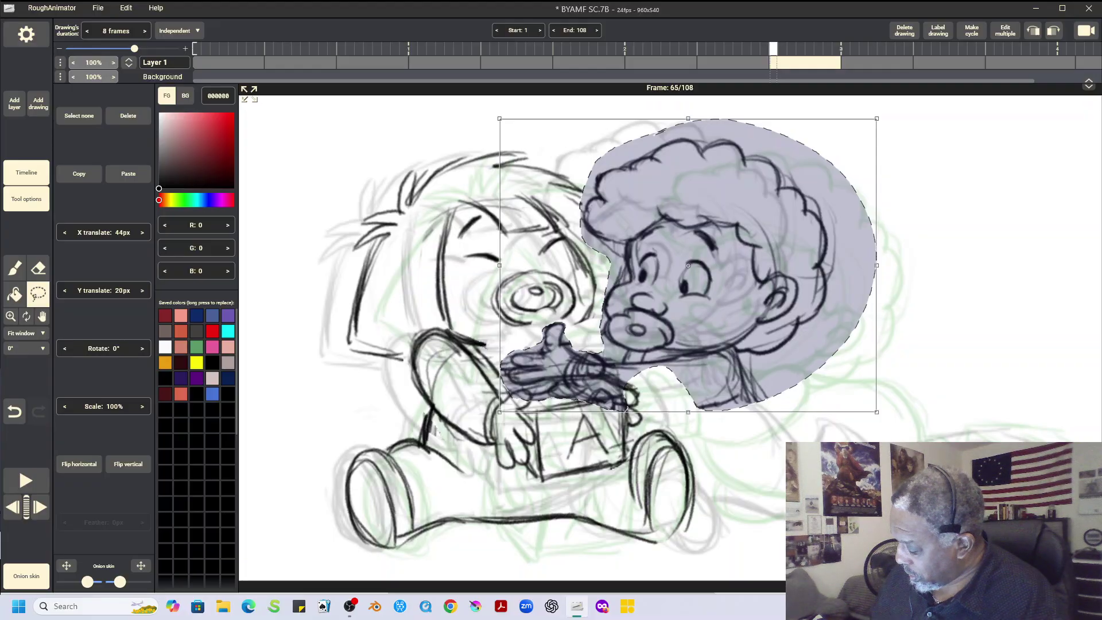
drag(687, 265, 831, 252)
key(ctrl+d)
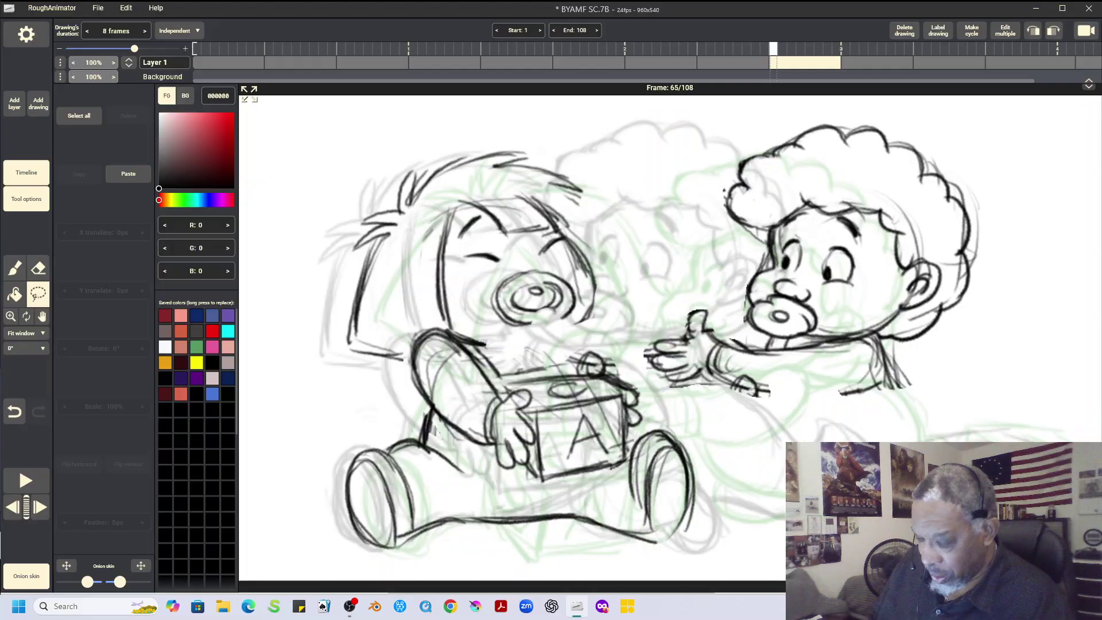
Step: Erase the curly-haired baby's pasted arm and hand and the stray marks above the A block with the 28 px eraser
key(e)
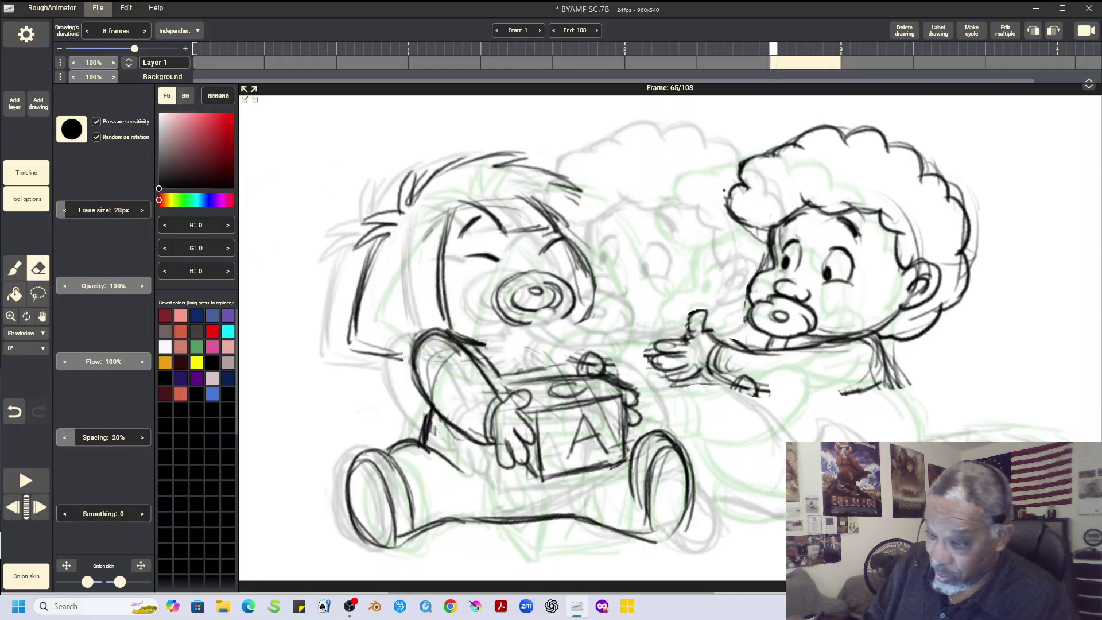
click(98, 8)
click(100, 109)
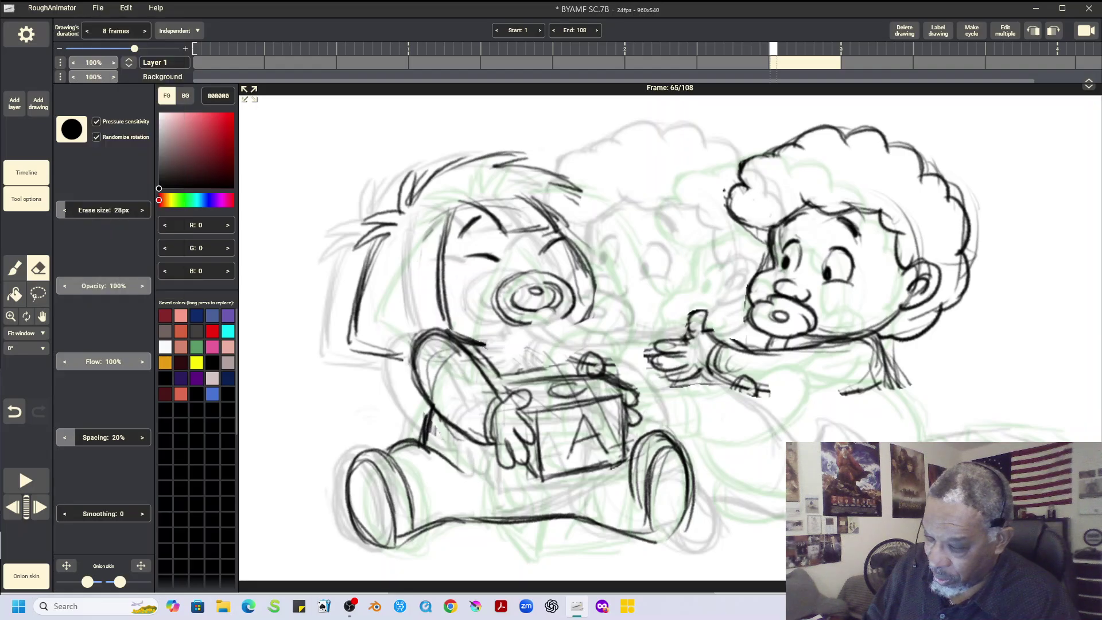
click(646, 354)
mouse_move(645, 354)
mouse_down()
mouse_move(708, 311)
mouse_move(678, 390)
mouse_move(727, 349)
mouse_move(728, 375)
mouse_move(748, 358)
mouse_move(750, 387)
mouse_move(755, 354)
mouse_move(788, 396)
mouse_move(724, 388)
mouse_move(836, 389)
mouse_up()
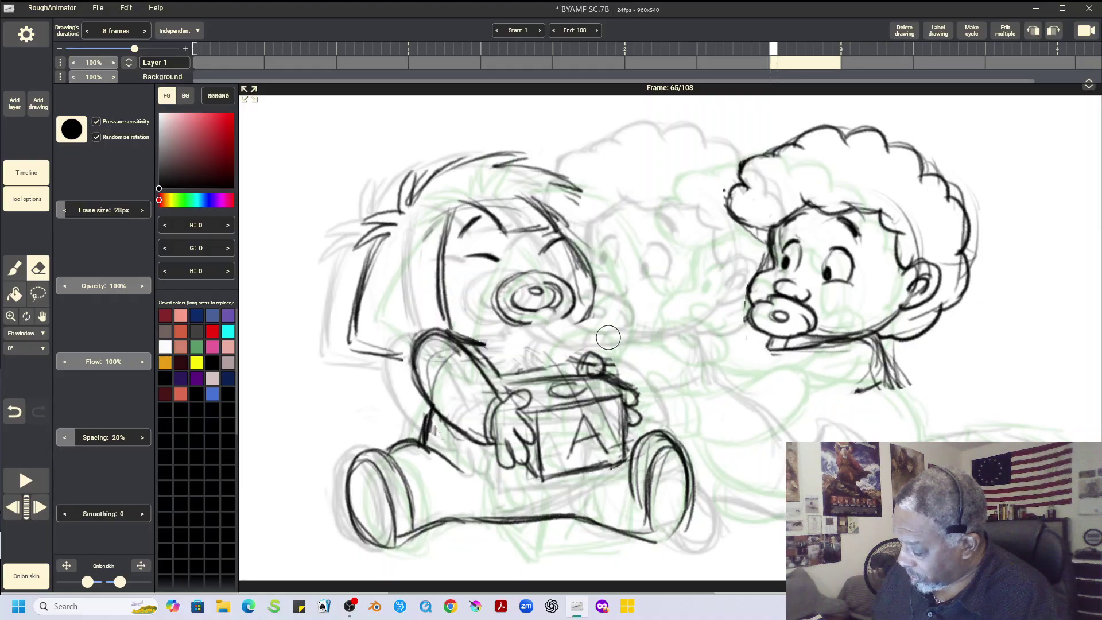
mouse_move(565, 360)
mouse_down()
mouse_move(606, 361)
mouse_move(516, 371)
mouse_up()
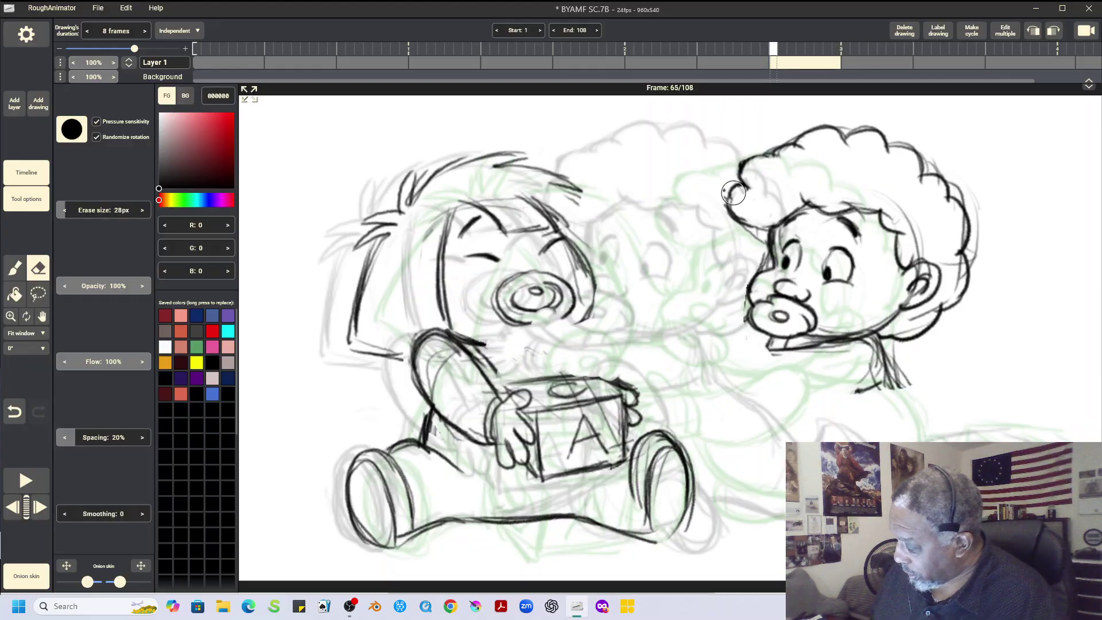
Step: Lasso the curly-haired baby's head, shift it -145 px in X and 15 px in Y, deselect it and check it against the neighbouring drawings
key(l)
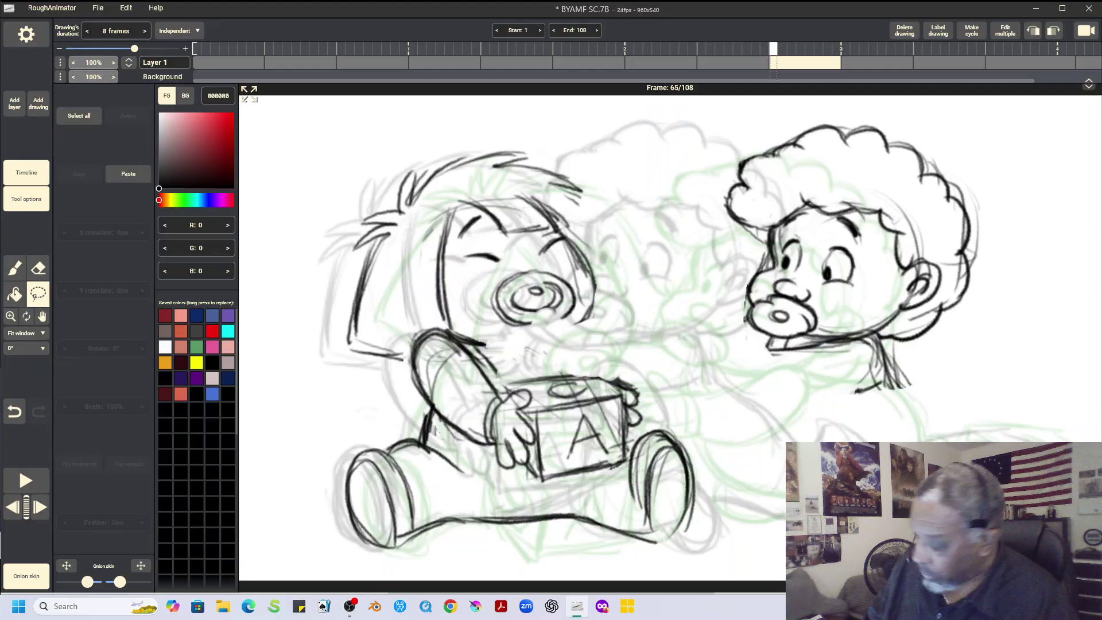
mouse_move(892, 108)
mouse_down()
mouse_move(709, 150)
mouse_move(795, 416)
mouse_move(999, 276)
mouse_move(892, 108)
mouse_up()
mouse_move(851, 263)
mouse_down()
mouse_move(712, 275)
mouse_move(721, 278)
mouse_up()
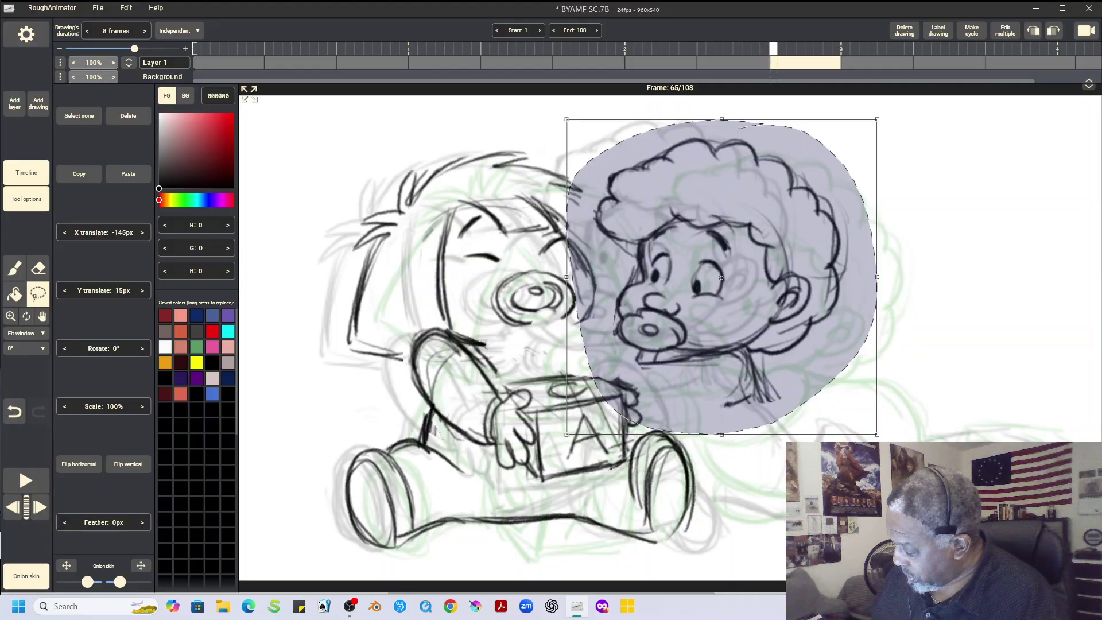
key(Escape)
key(Left)
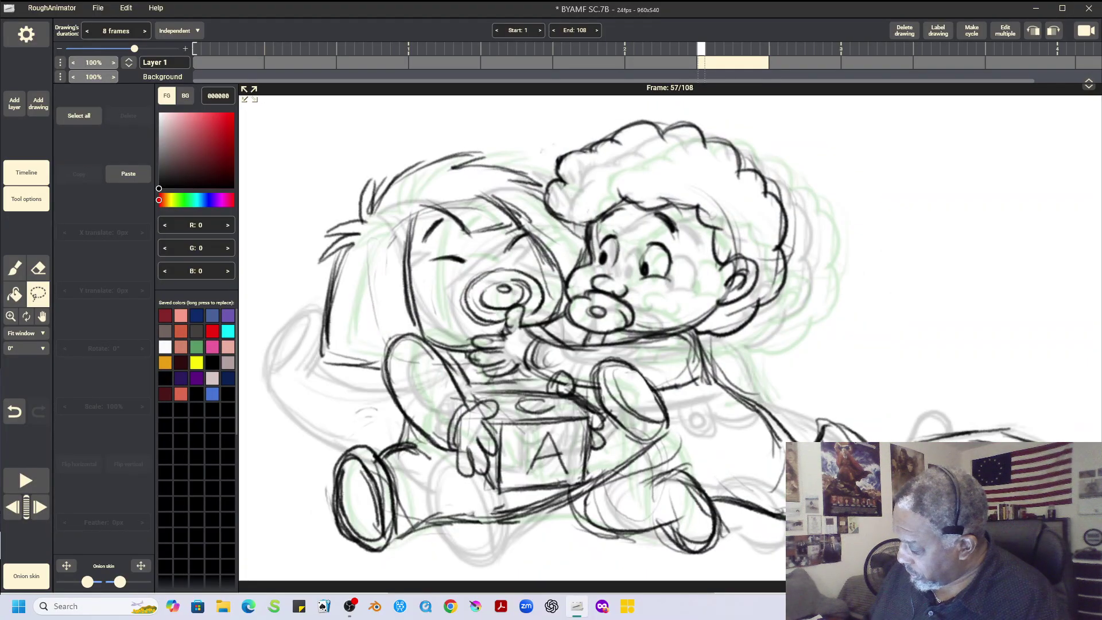
key(Right)
key(Right)
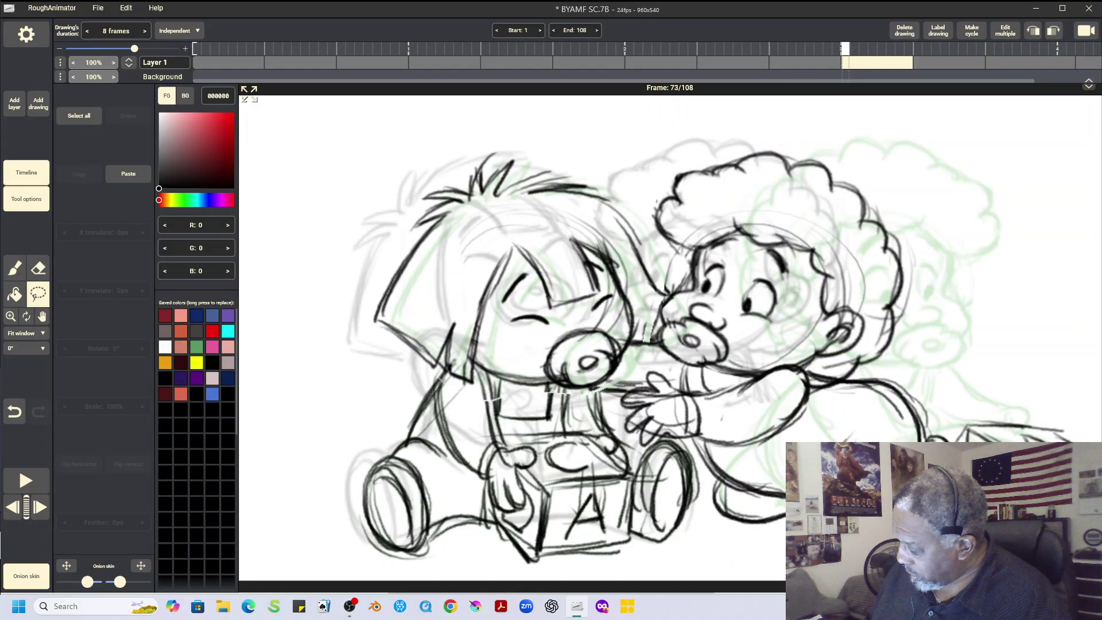
key(Left)
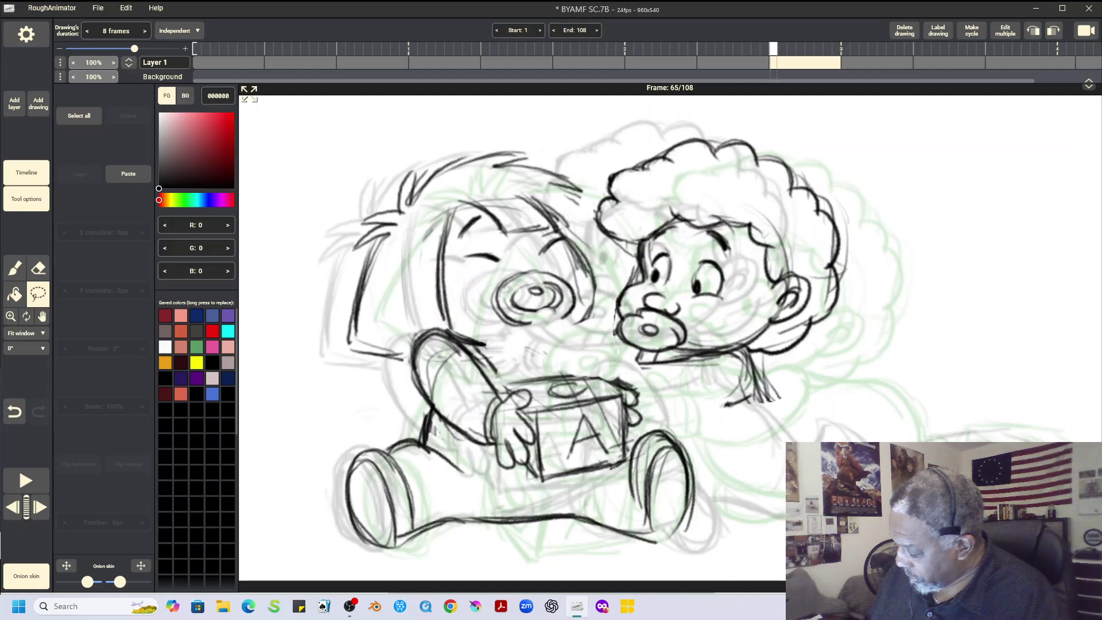
Step: Erase the leftover lines under the curly-haired baby's pacifier and sketch the baby's reaching hand above the A block
key(e)
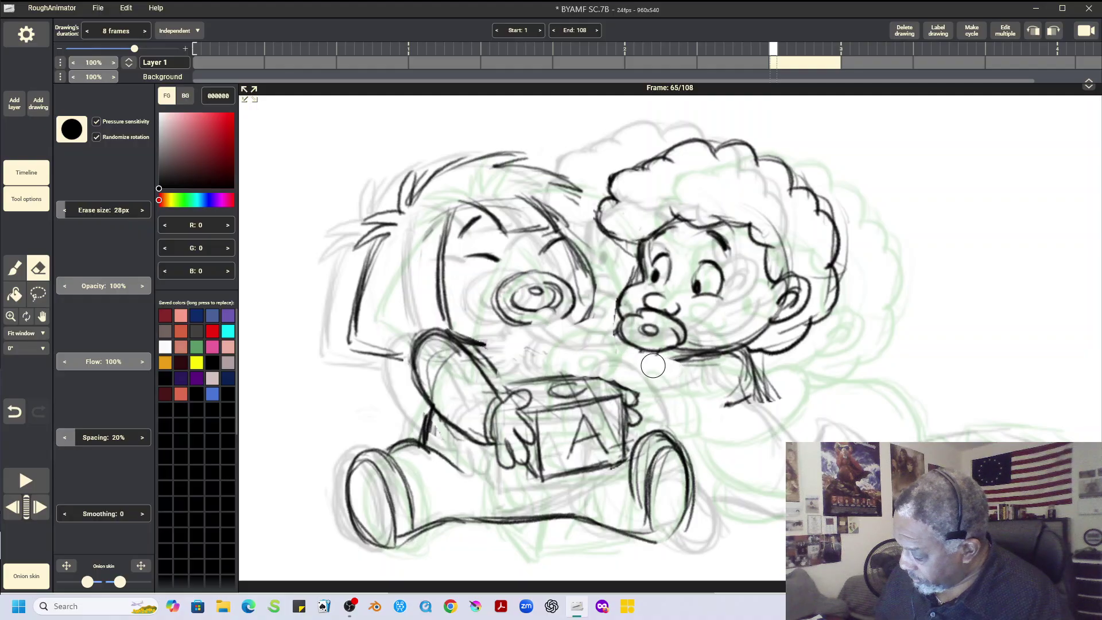
key(b)
mouse_move(640, 351)
mouse_down()
mouse_move(590, 331)
mouse_move(596, 346)
mouse_move(593, 328)
mouse_move(606, 333)
mouse_move(589, 328)
mouse_move(585, 350)
mouse_move(595, 346)
mouse_move(561, 346)
mouse_move(582, 360)
mouse_move(575, 342)
mouse_move(565, 345)
mouse_move(587, 363)
mouse_move(557, 362)
mouse_up()
Step: Redraw the straight-haired baby's pacifier edge and jaw line and add the clothing lines beneath the chin
mouse_move(522, 327)
mouse_down()
mouse_move(563, 317)
mouse_move(556, 303)
mouse_move(512, 326)
mouse_move(534, 339)
mouse_move(573, 328)
mouse_up()
drag(497, 346, 586, 313)
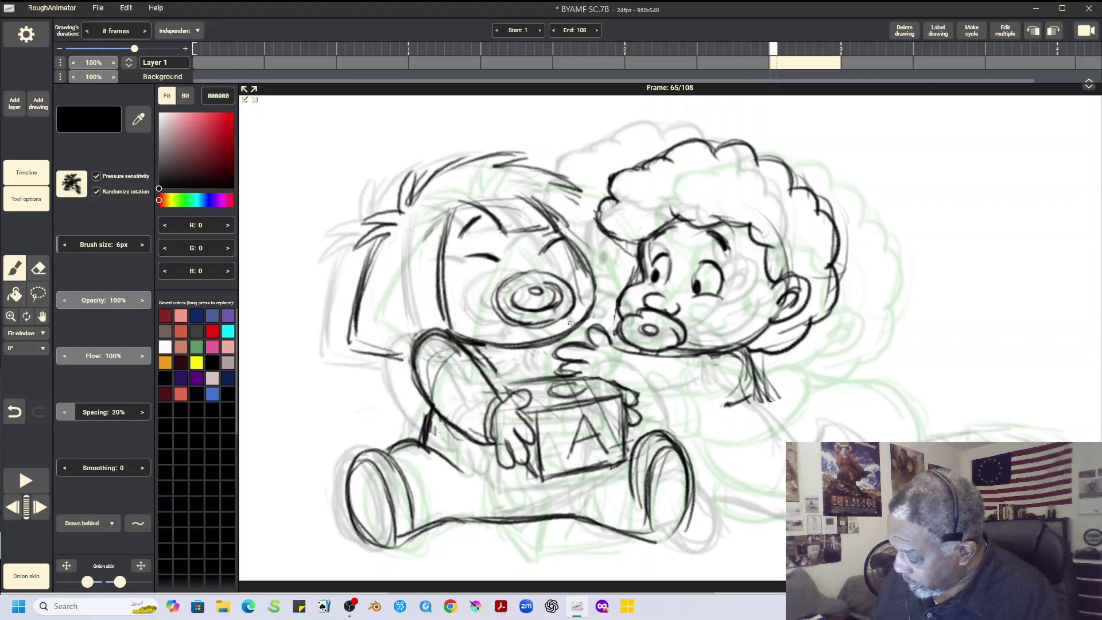
mouse_move(488, 346)
mouse_down()
mouse_move(501, 370)
mouse_move(543, 366)
mouse_up()
drag(485, 347, 516, 374)
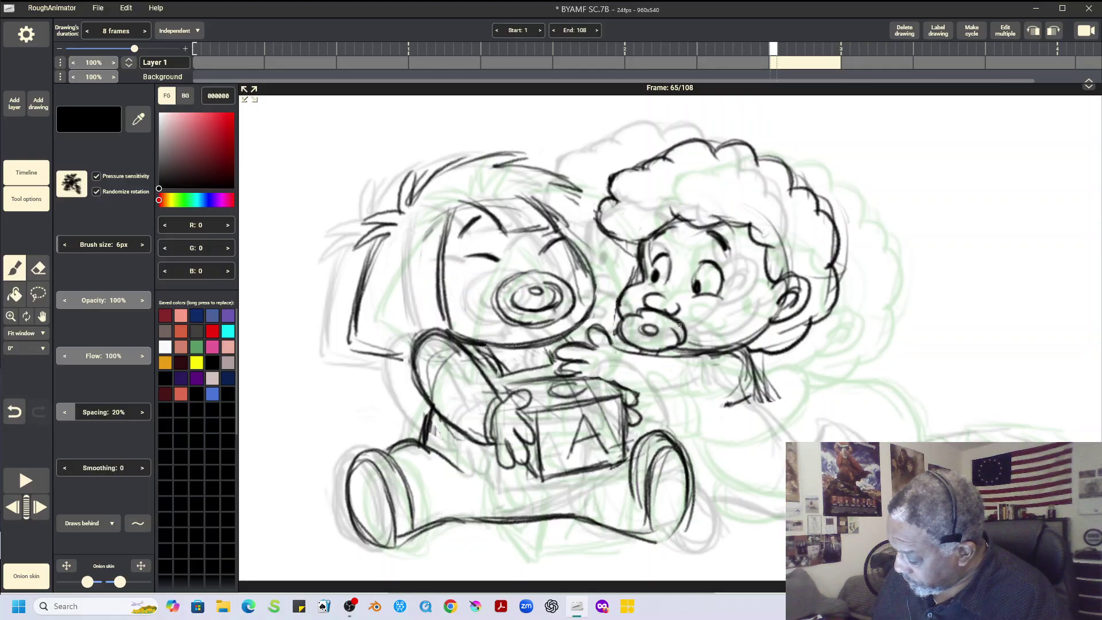
Step: Sketch the curly-haired baby's outstretched arm with its sleeve cuff, joining the reaching hand to the shoulder
drag(687, 354, 725, 362)
mouse_move(614, 347)
mouse_down()
mouse_move(621, 389)
mouse_move(740, 402)
mouse_up()
mouse_move(648, 394)
mouse_down()
mouse_move(746, 402)
mouse_move(701, 401)
mouse_up()
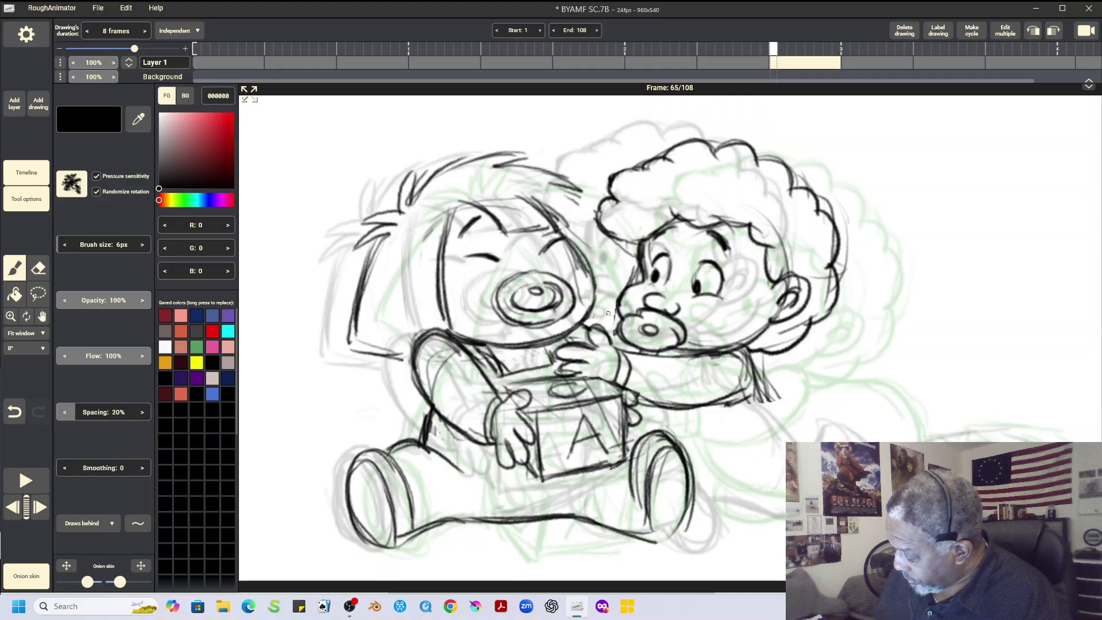
Step: Sketch the pointed tip of the straight-haired baby's hair in the gap between the two babies' faces
mouse_move(614, 313)
mouse_down()
mouse_move(591, 313)
mouse_move(621, 291)
mouse_up()
drag(573, 194, 593, 218)
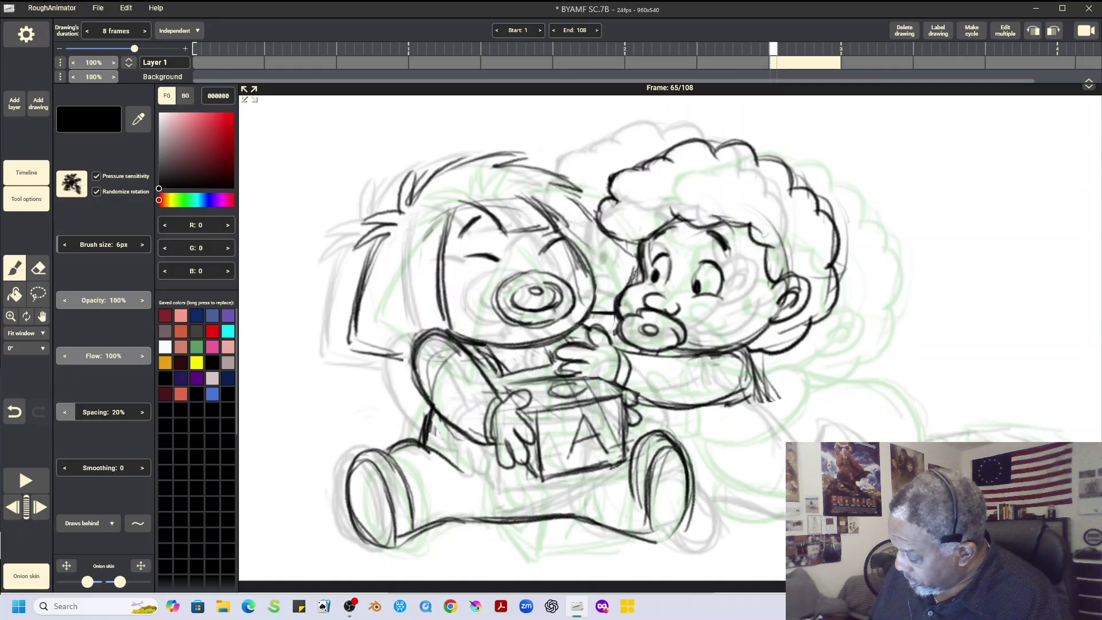
mouse_move(615, 296)
mouse_down()
mouse_move(608, 273)
mouse_move(635, 283)
mouse_up()
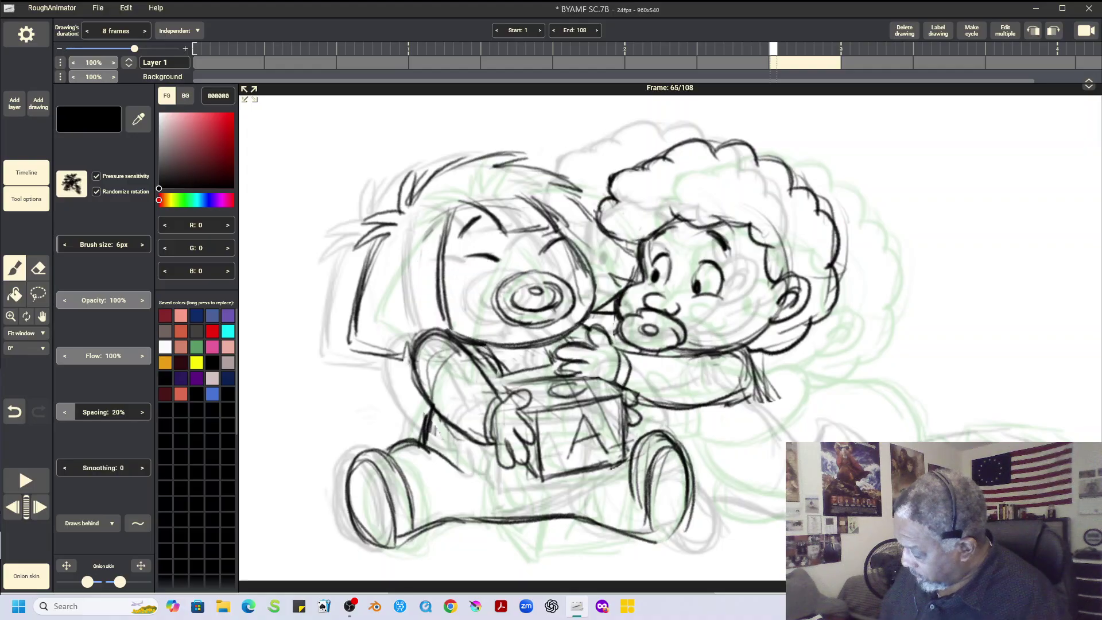
Step: Draw the curly-haired baby's back line from the neck over the rump and start the curve of the rear leg
mouse_move(769, 395)
mouse_down()
mouse_move(811, 388)
mouse_move(861, 441)
mouse_up()
drag(656, 404, 656, 425)
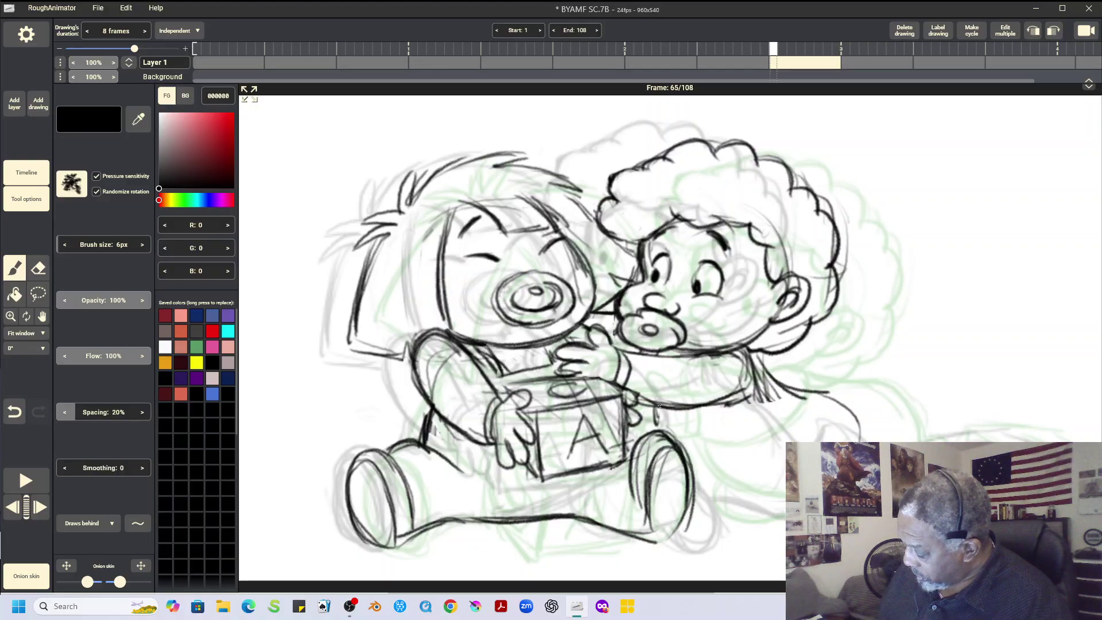
mouse_move(758, 357)
mouse_down()
mouse_move(824, 396)
mouse_move(864, 440)
mouse_up()
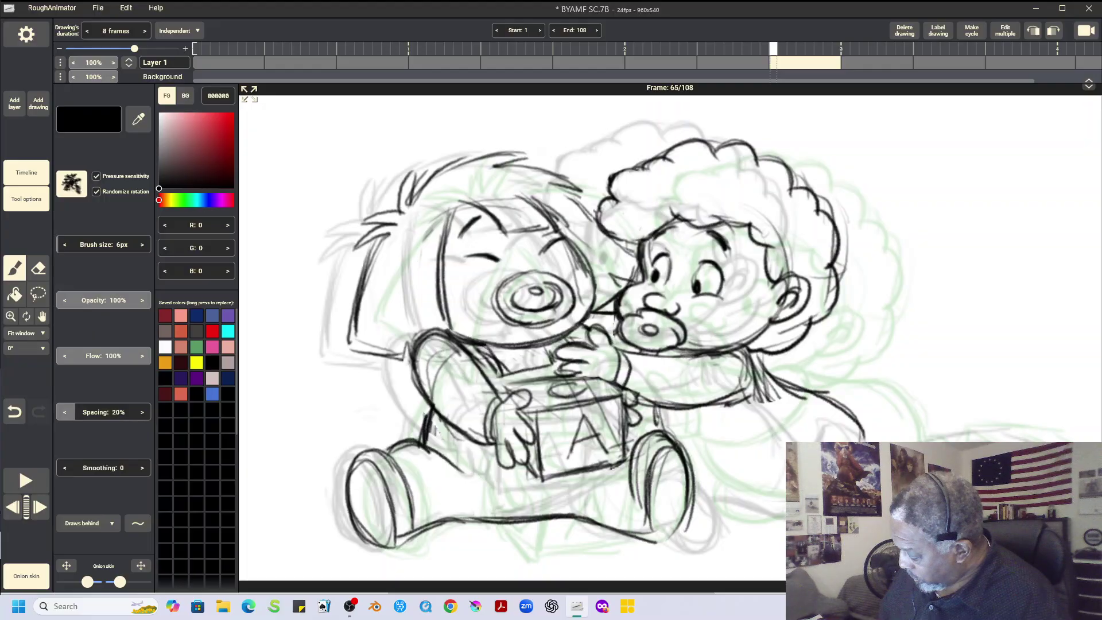
mouse_move(784, 452)
mouse_down()
mouse_move(758, 510)
mouse_move(771, 523)
mouse_up()
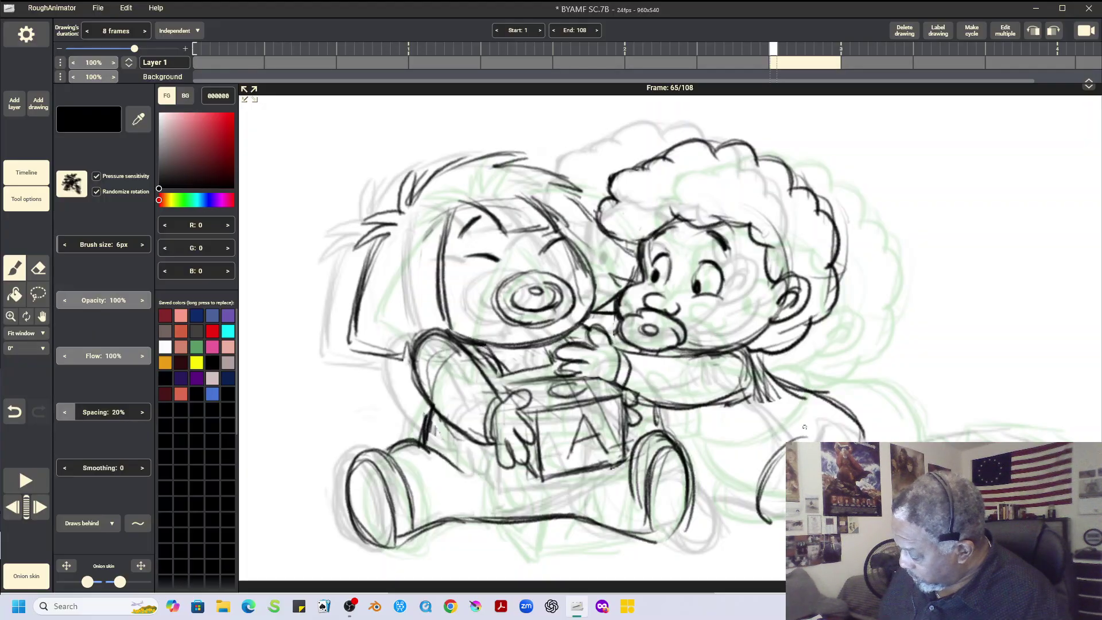
Step: Add the curly-haired baby's overalls strap with its round button beneath the arm and extend the rump and rear leg curves
drag(748, 347, 768, 384)
mouse_move(710, 414)
mouse_down()
mouse_move(781, 383)
mouse_move(724, 402)
mouse_move(721, 432)
mouse_up()
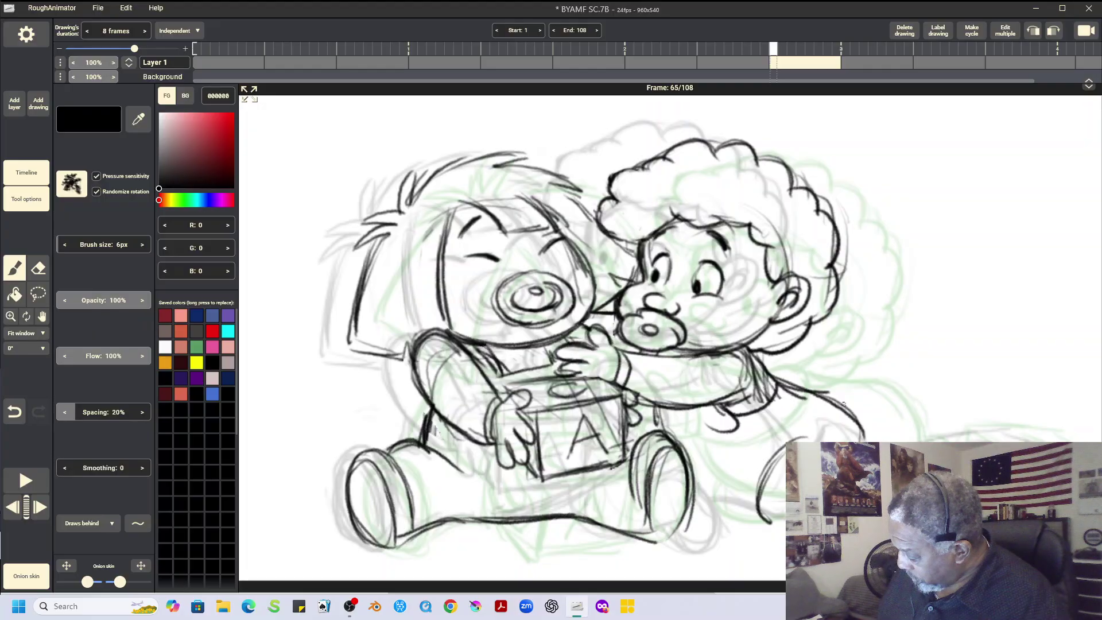
key(Left)
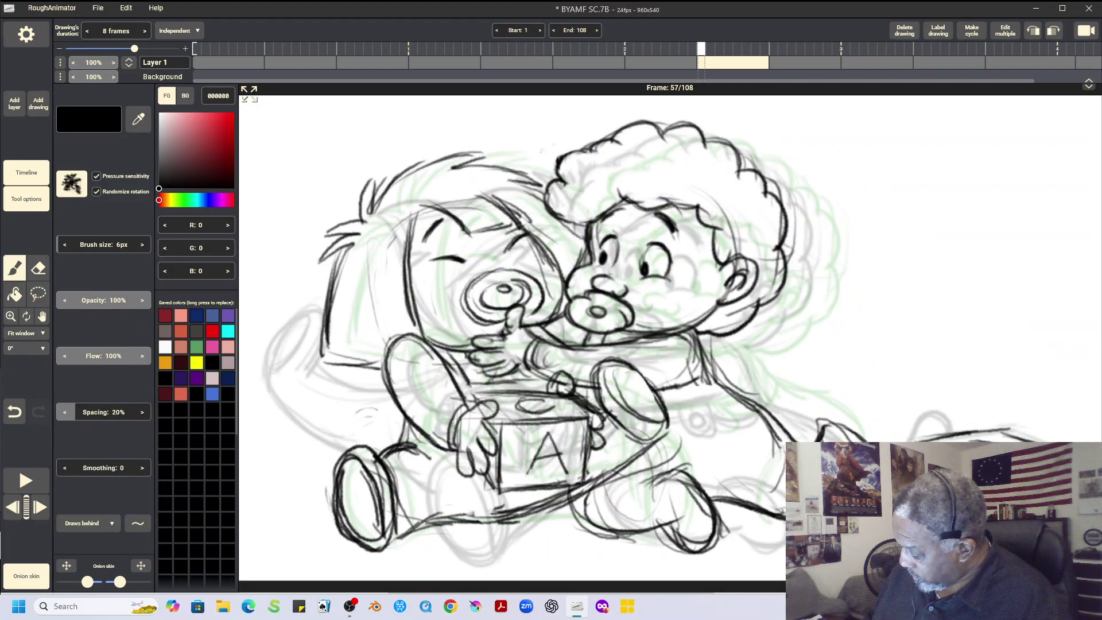
key(Right)
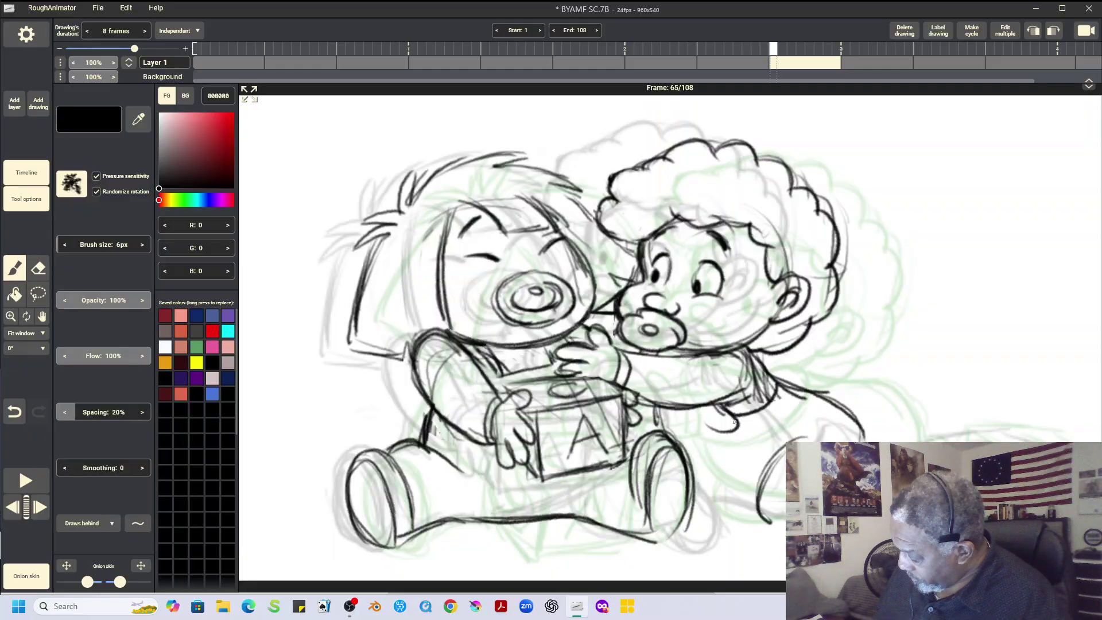
mouse_move(726, 405)
mouse_down()
mouse_move(740, 440)
mouse_move(697, 409)
mouse_move(706, 428)
mouse_move(725, 429)
mouse_move(695, 406)
mouse_move(704, 437)
mouse_up()
drag(844, 418, 857, 436)
drag(775, 487, 770, 513)
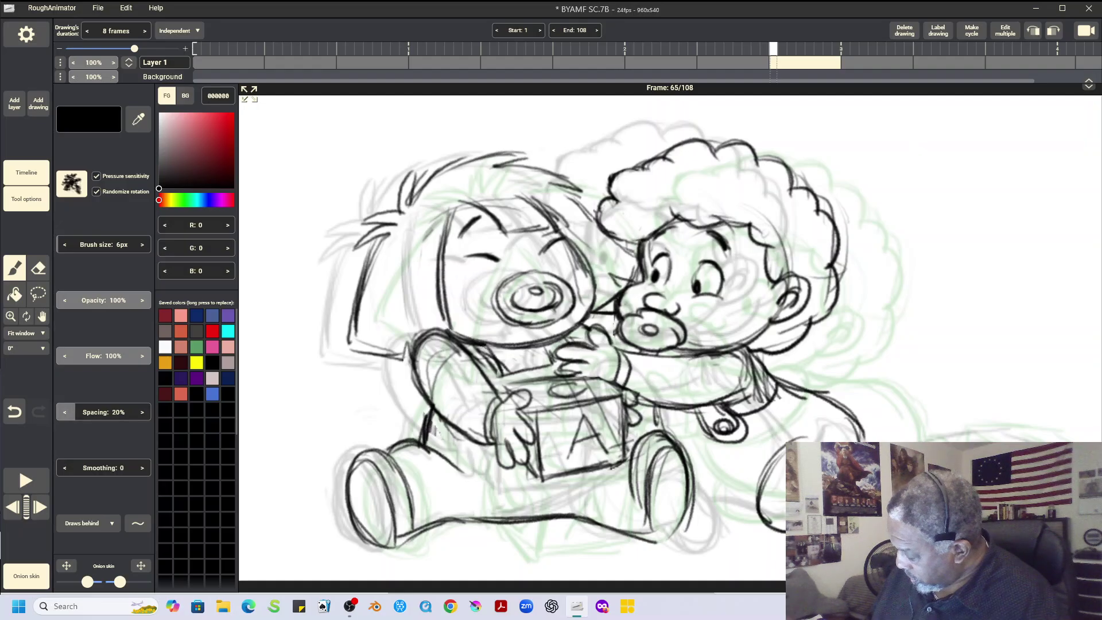
Step: Using frames 73 and 81 as reference, sketch the curly-haired baby's belly and tucked front leg, and close the straight-haired baby's foot in frame 65
key(Right)
drag(763, 443, 784, 460)
mouse_move(790, 423)
mouse_down()
mouse_move(804, 442)
mouse_move(782, 445)
mouse_move(805, 420)
mouse_up()
drag(703, 365, 710, 398)
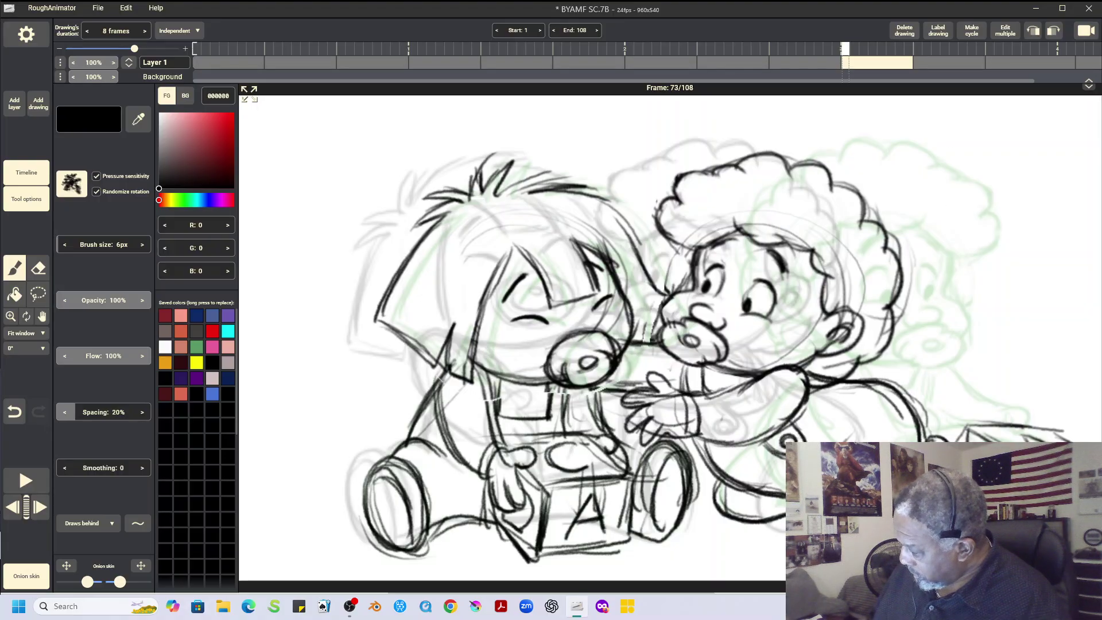
key(Right)
drag(911, 371, 895, 417)
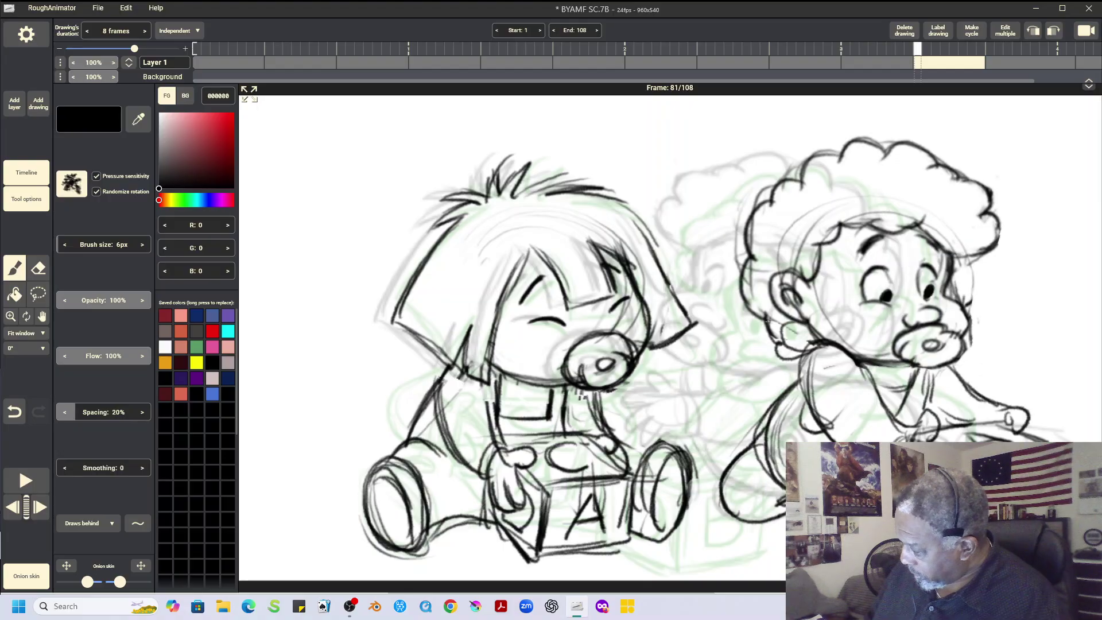
key(Left)
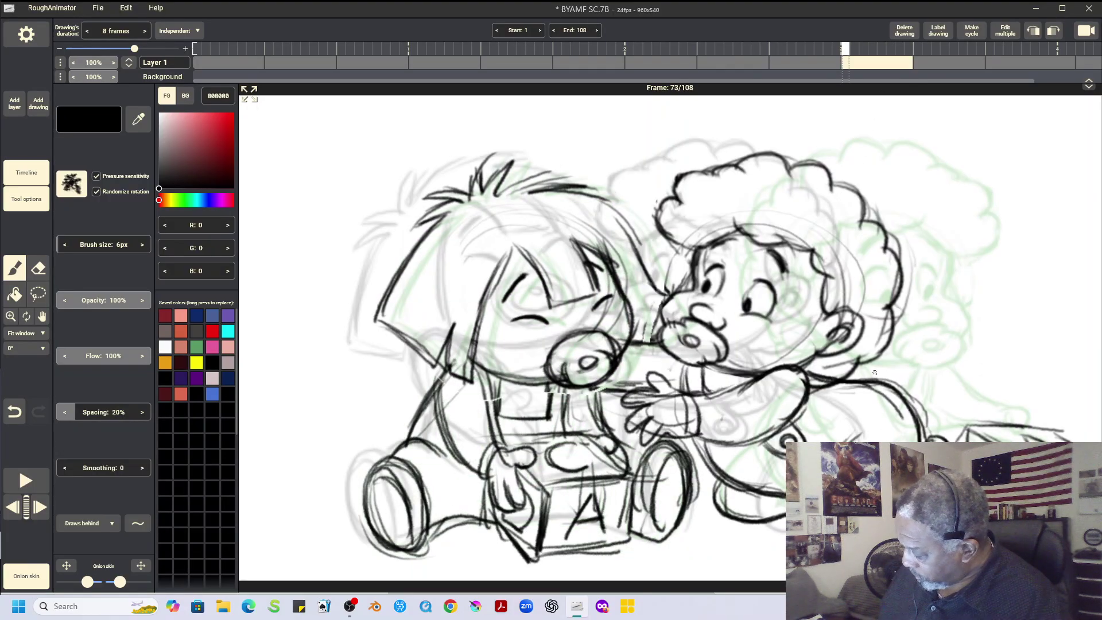
key(Left)
drag(697, 477, 763, 493)
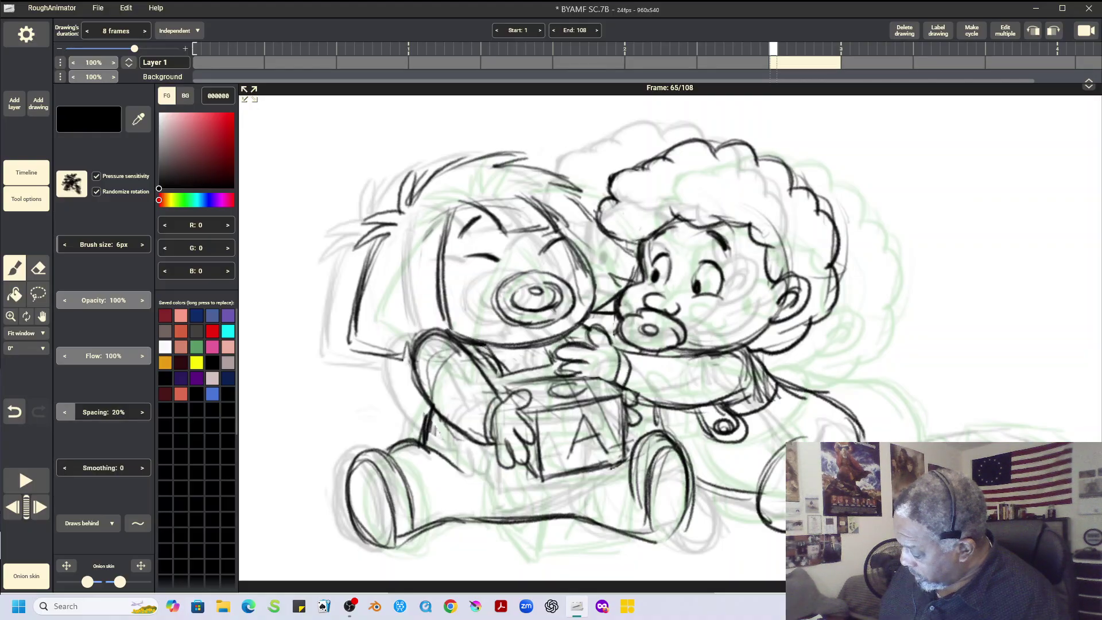
mouse_move(694, 509)
mouse_down()
mouse_move(743, 509)
mouse_move(752, 495)
mouse_up()
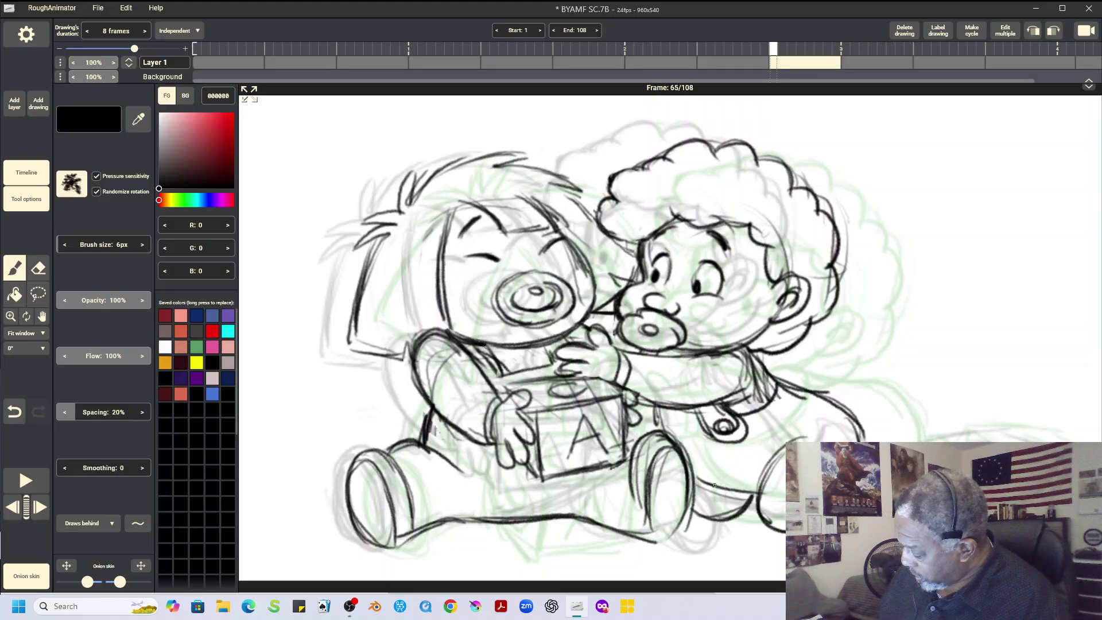
mouse_move(692, 516)
mouse_down()
mouse_move(678, 542)
mouse_move(663, 537)
mouse_up()
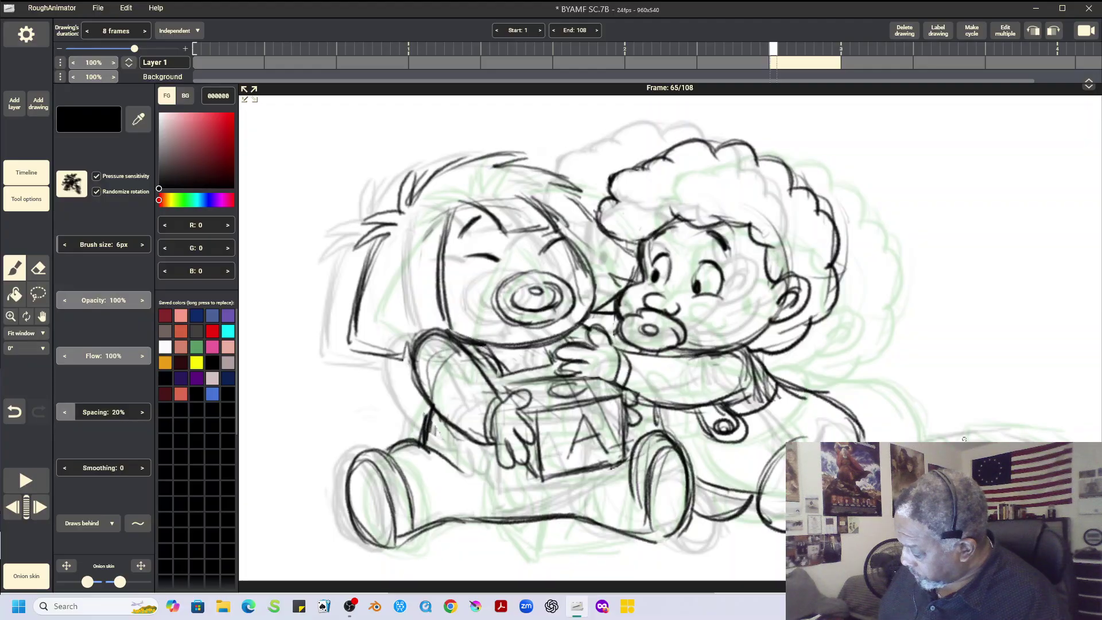
Step: Compare the frame 65 drawing with the neighbouring drawings at frames 57 and 73
key(Left)
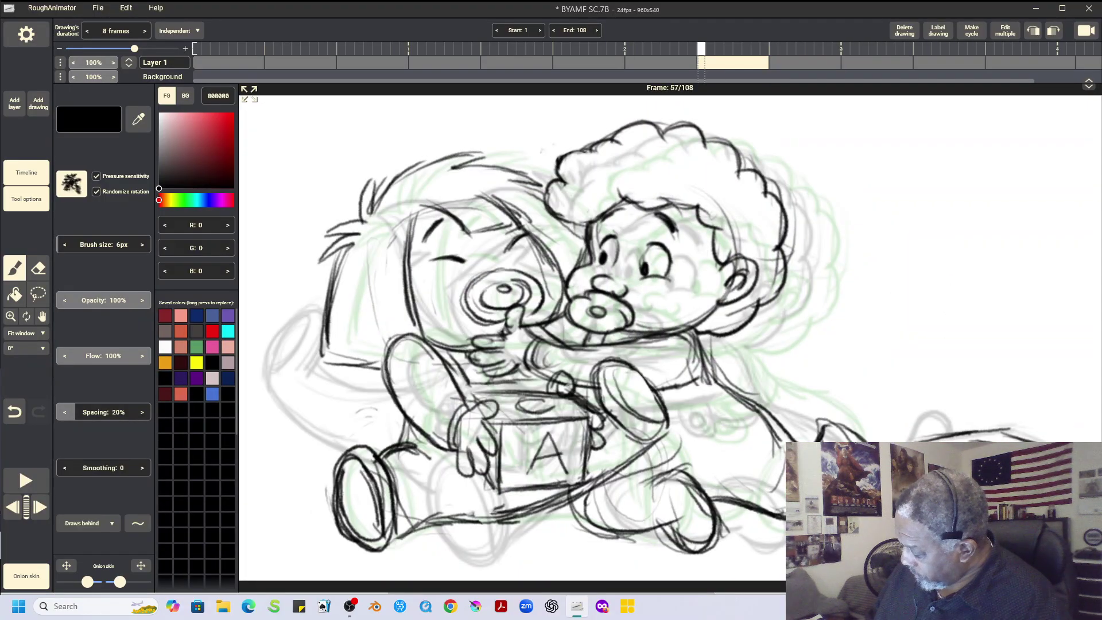
key(Right)
key(Right)
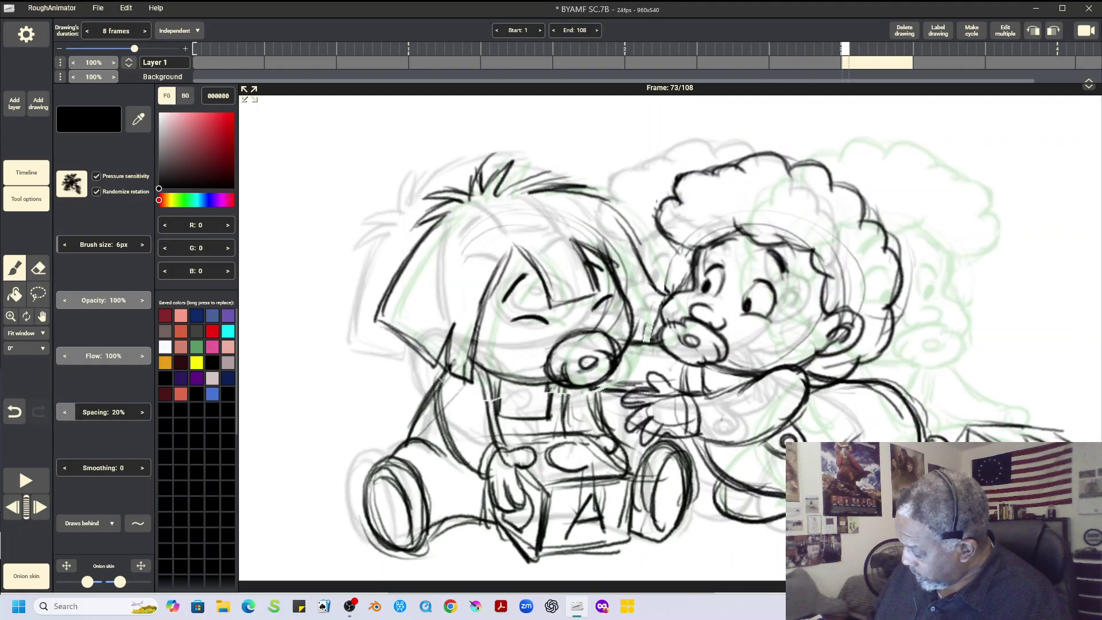
key(Left)
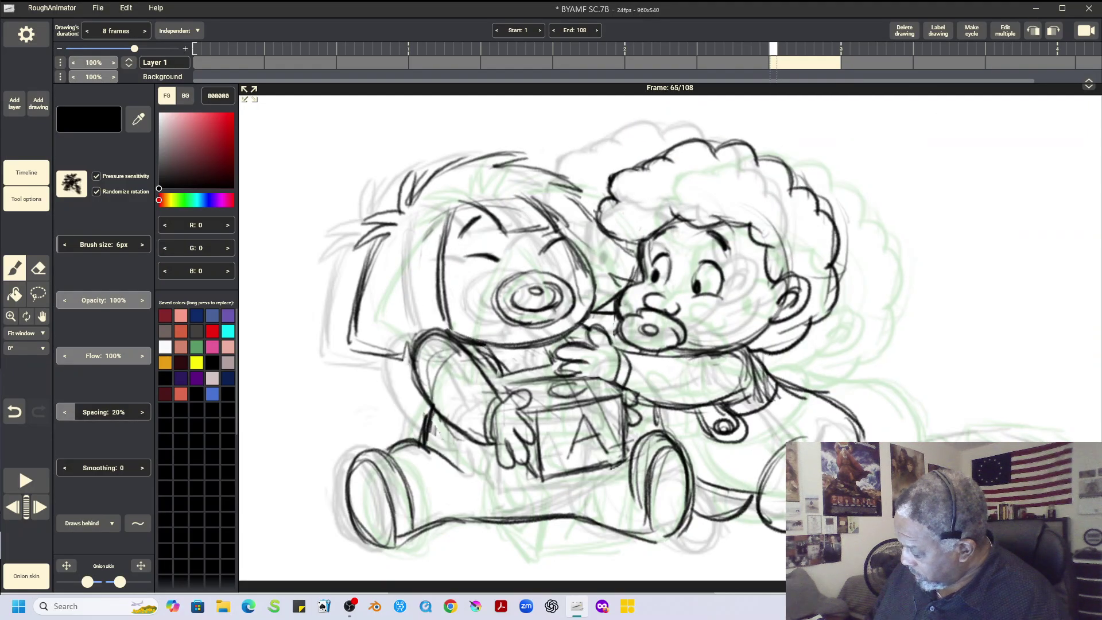
key(Right)
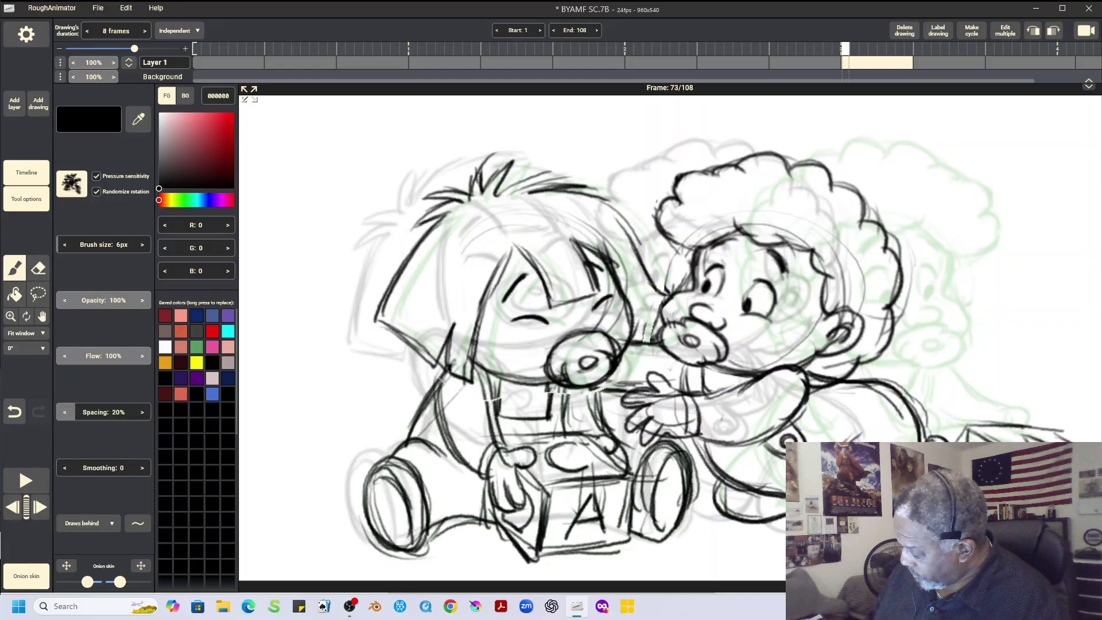
key(Left)
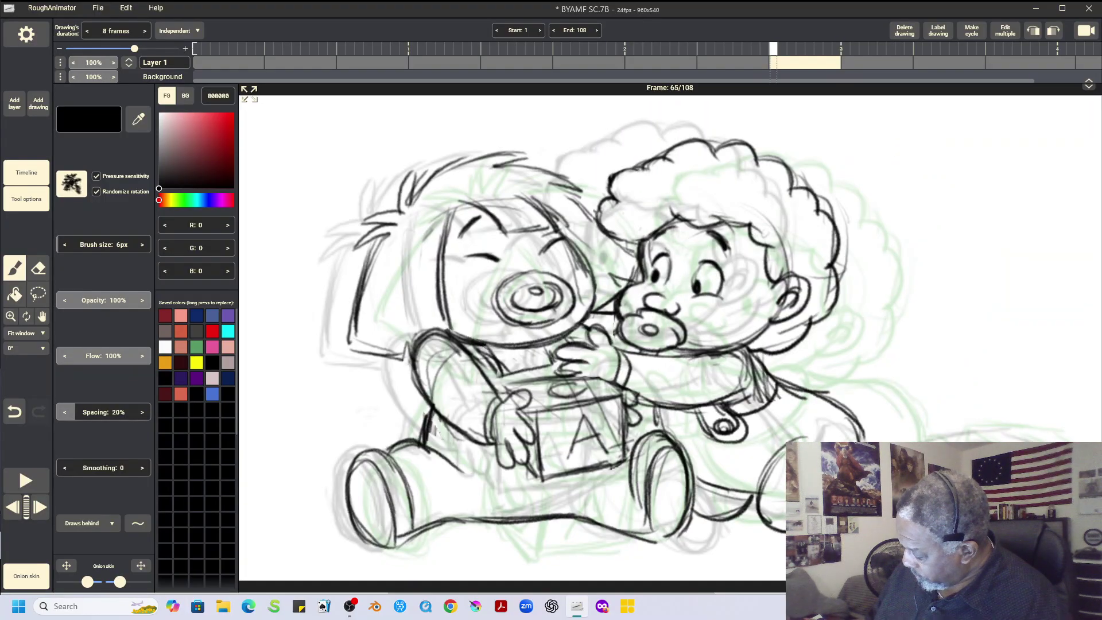
Step: Copy the lettered block behind the curly-haired baby from frame 57, paste it into frame 65 and deselect it
key(Left)
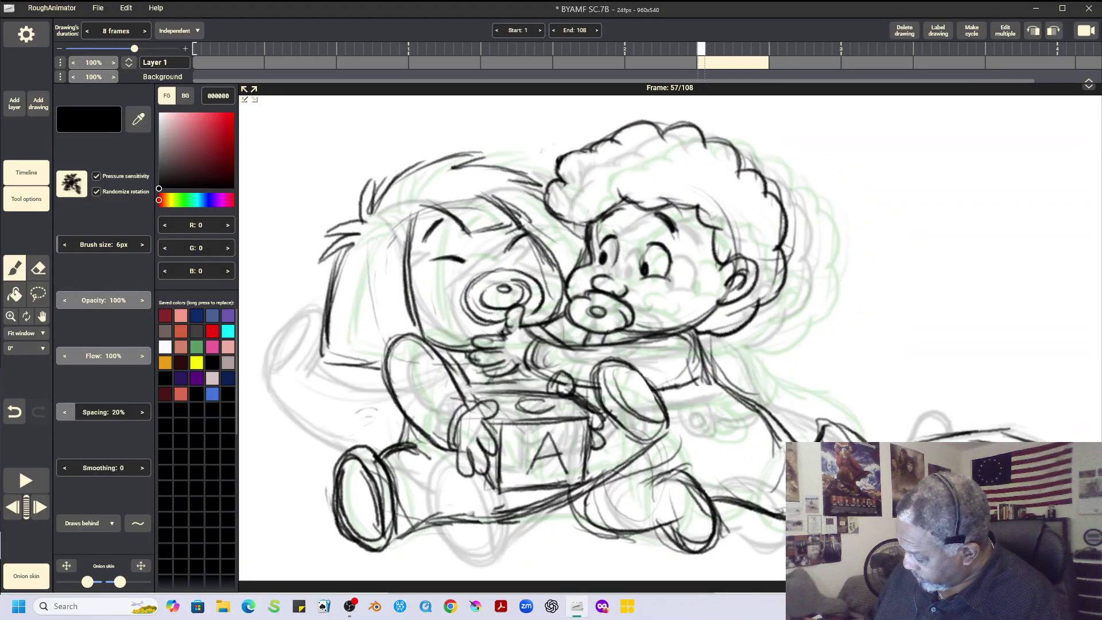
click(38, 295)
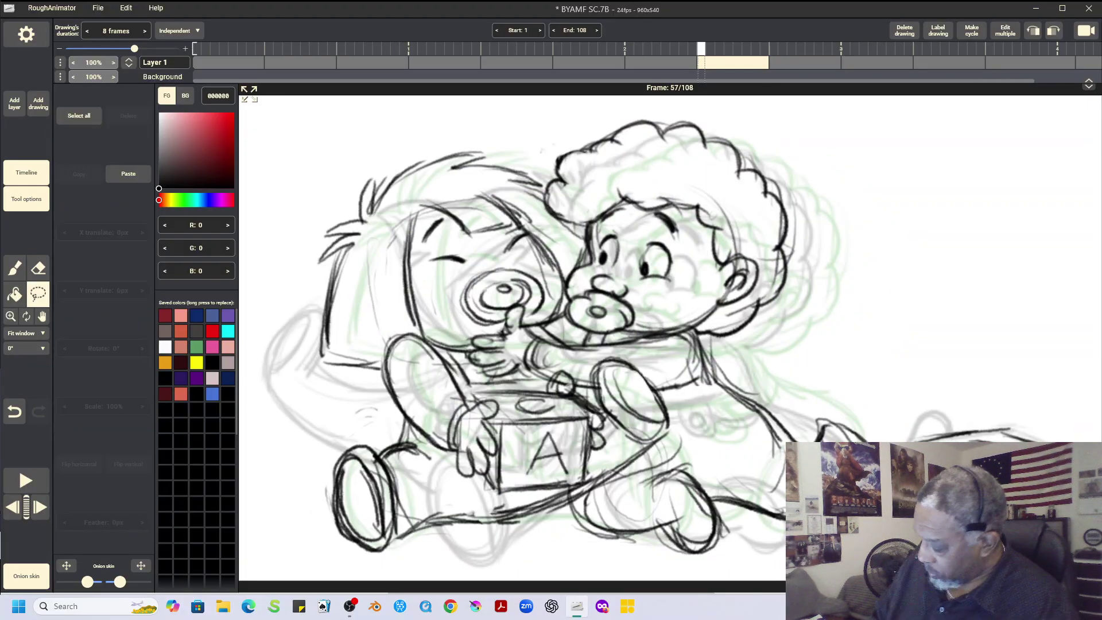
mouse_move(1033, 414)
mouse_down()
mouse_move(918, 422)
mouse_move(1010, 439)
mouse_move(1033, 419)
mouse_up()
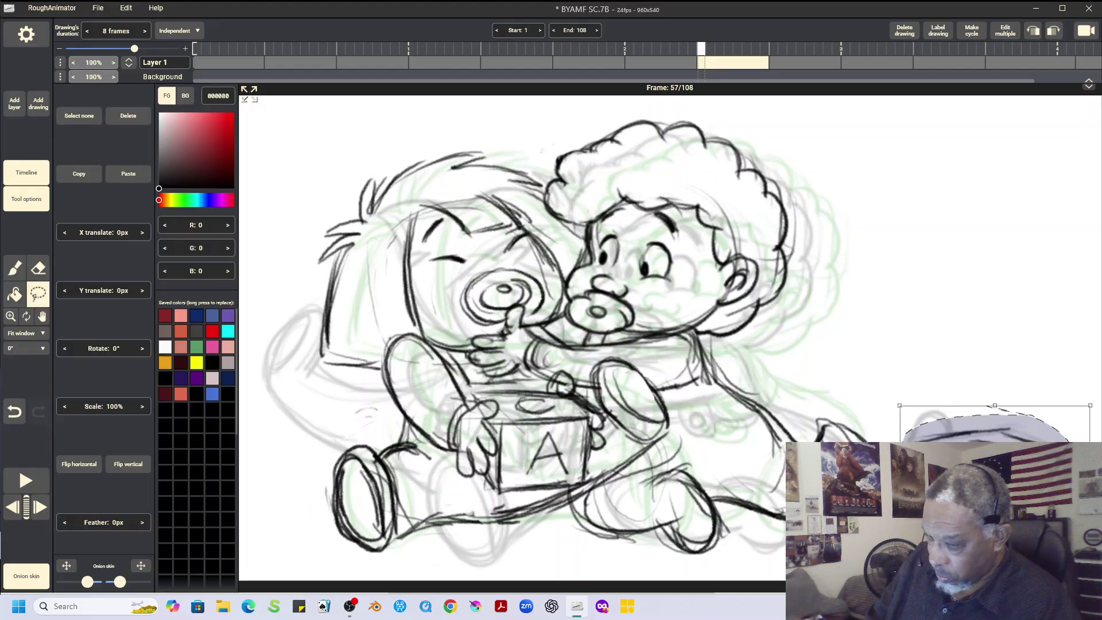
click(79, 174)
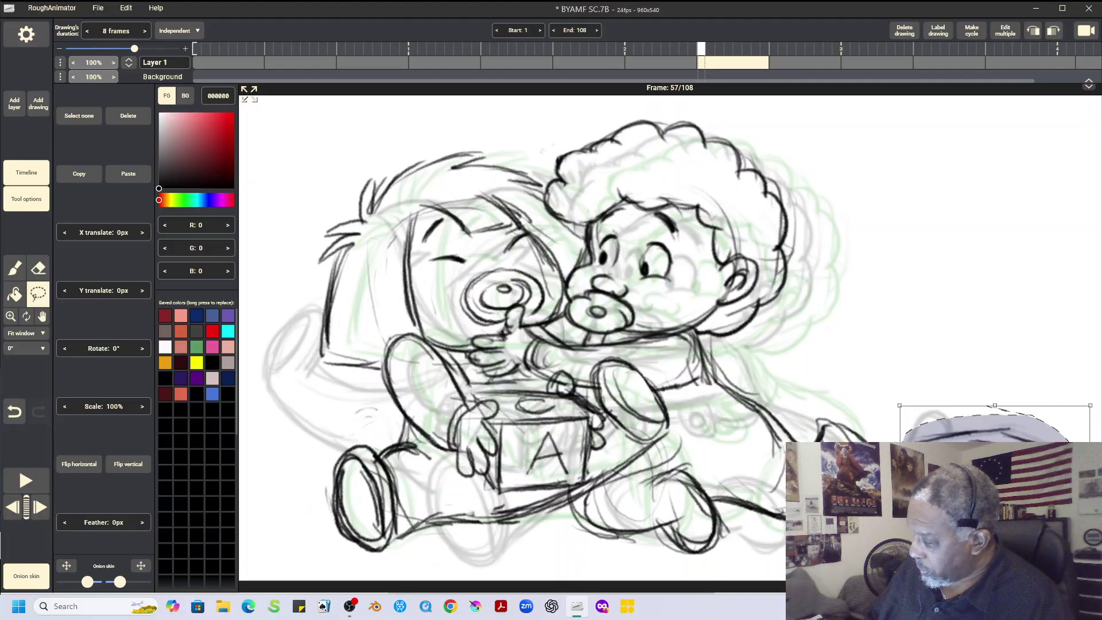
click(39, 506)
key(ctrl+v)
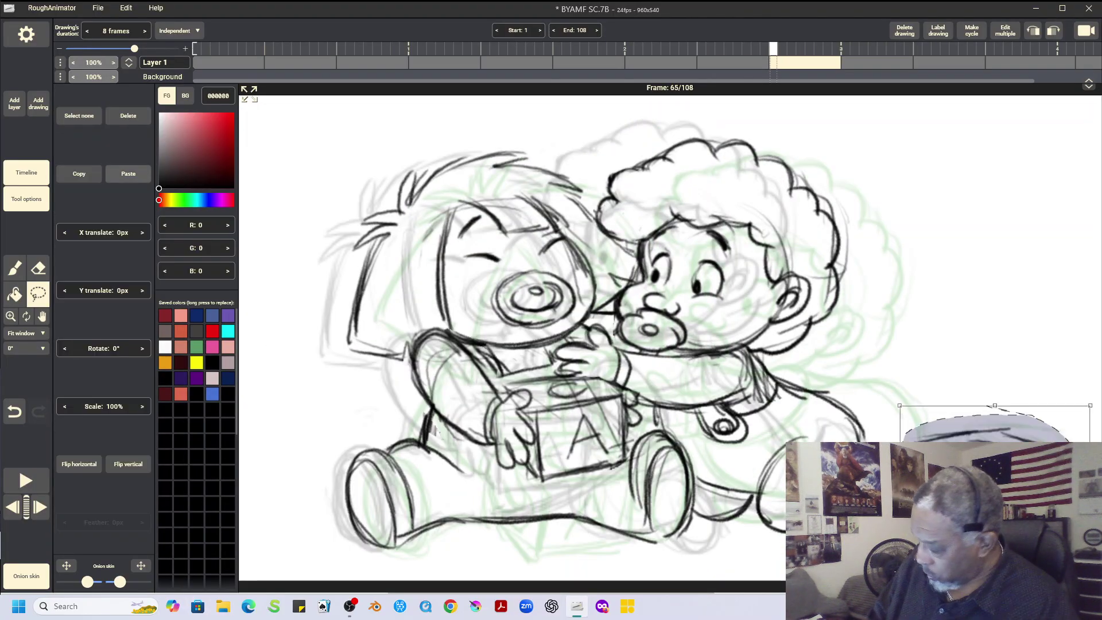
key(Escape)
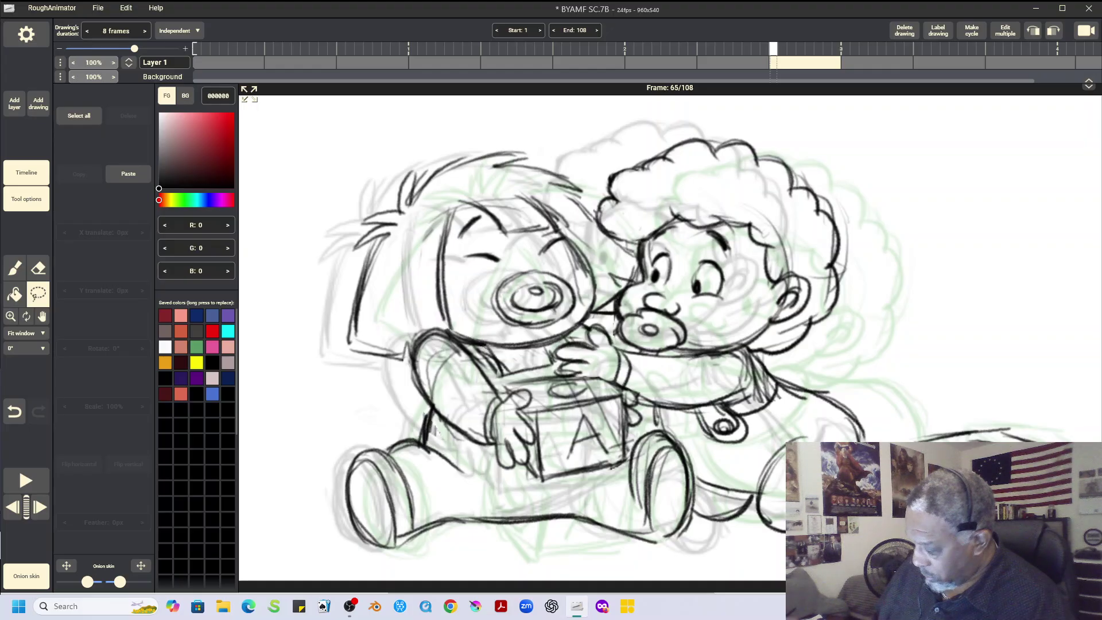
Step: Play back the animation to review the motion, showing the whole frame at 100% zoom
click(29, 482)
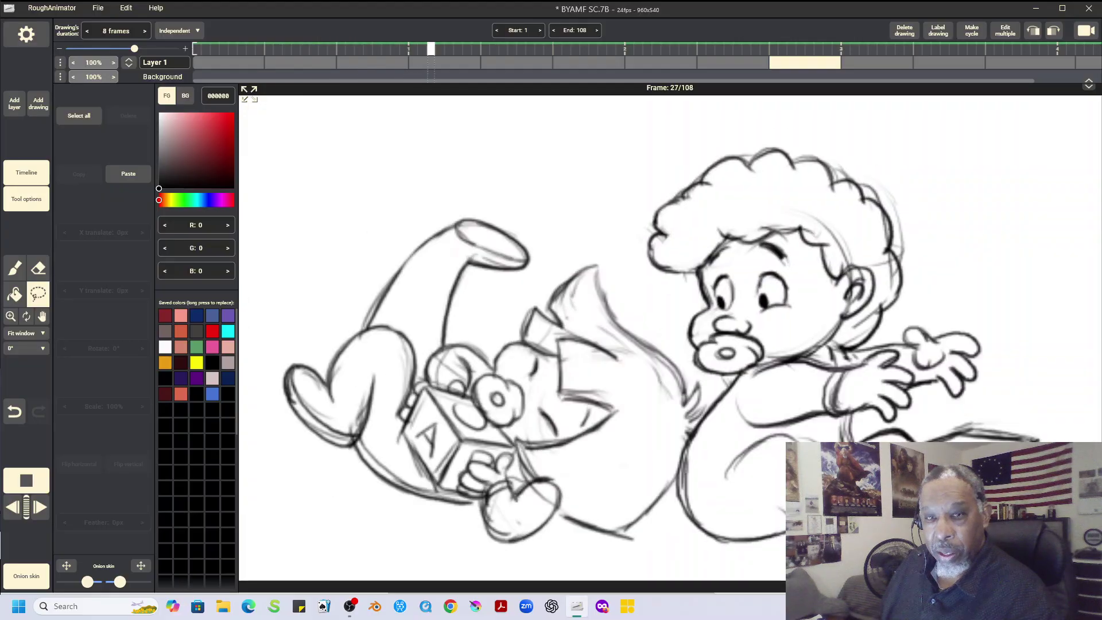
click(32, 491)
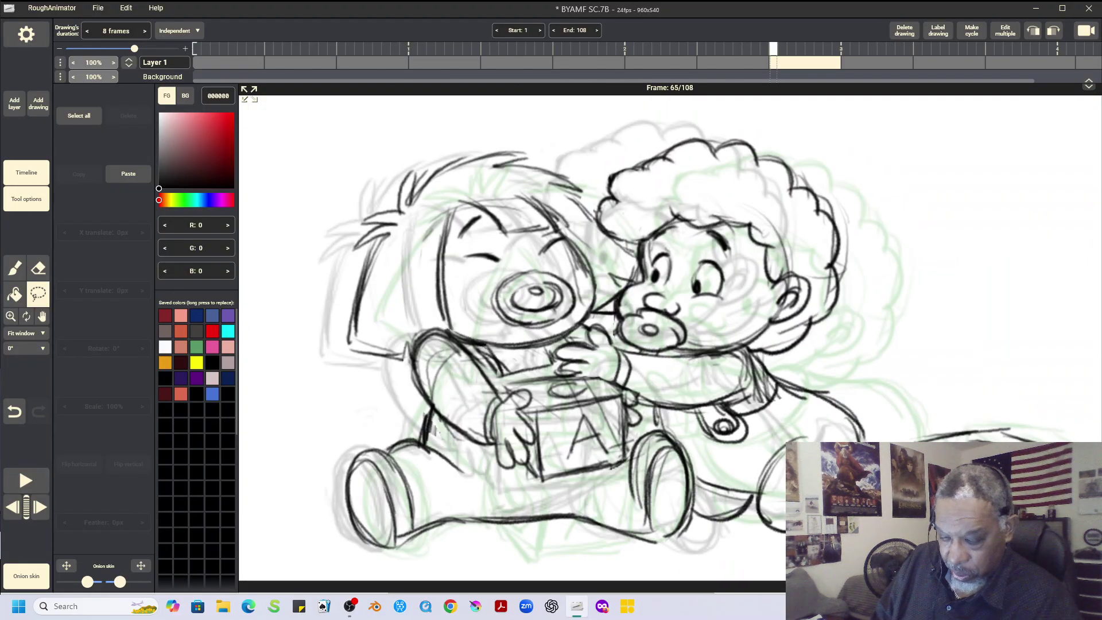
click(42, 316)
click(25, 333)
click(18, 461)
drag(670, 338, 520, 243)
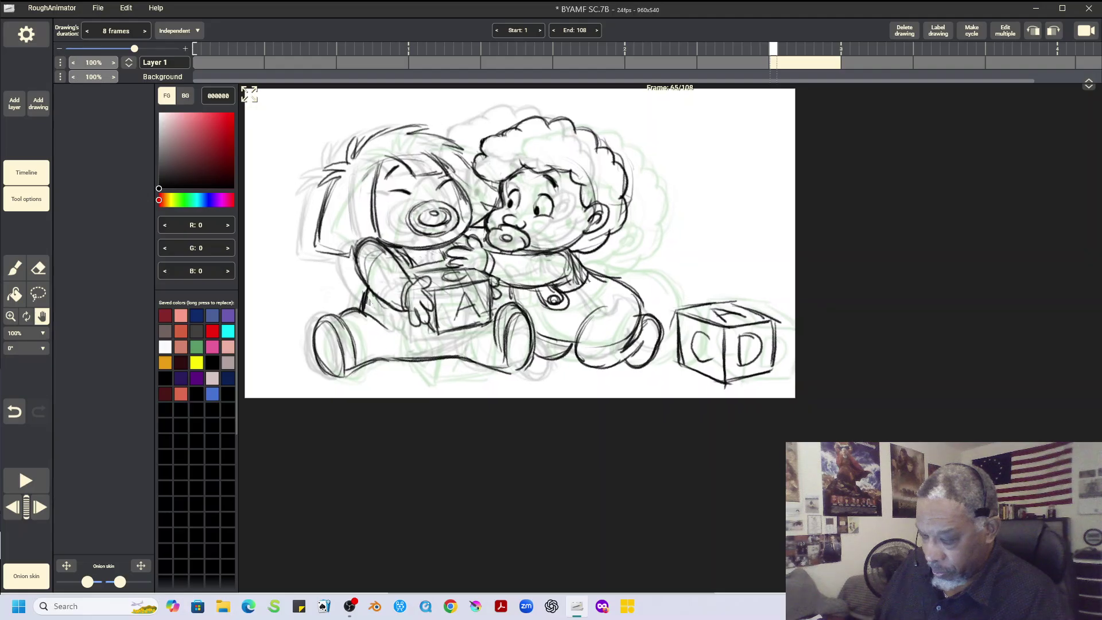
key(space)
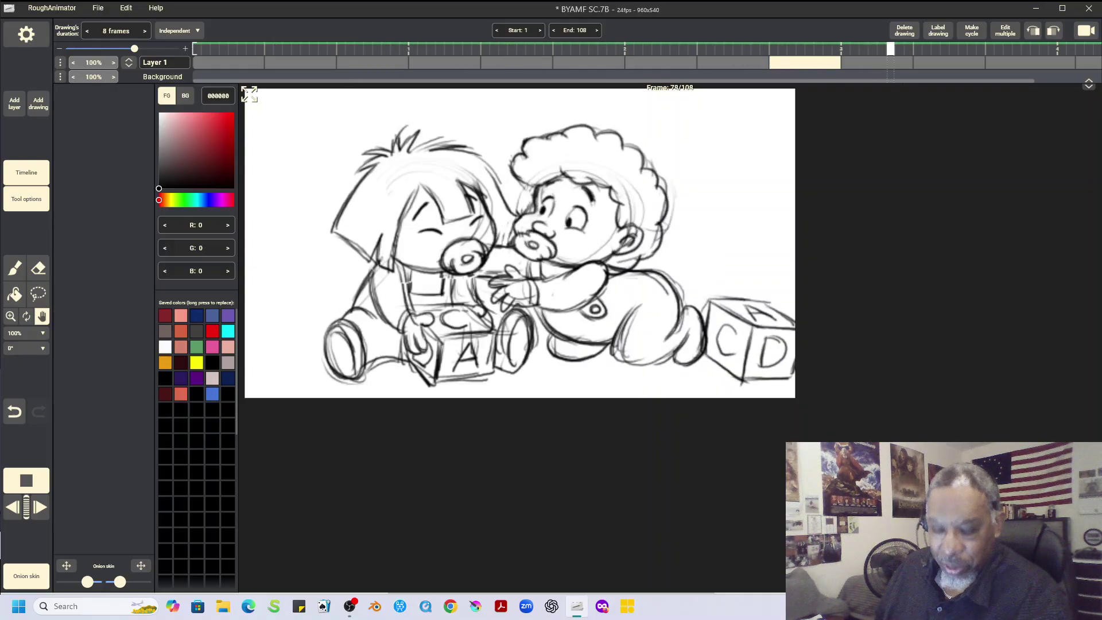
key(space)
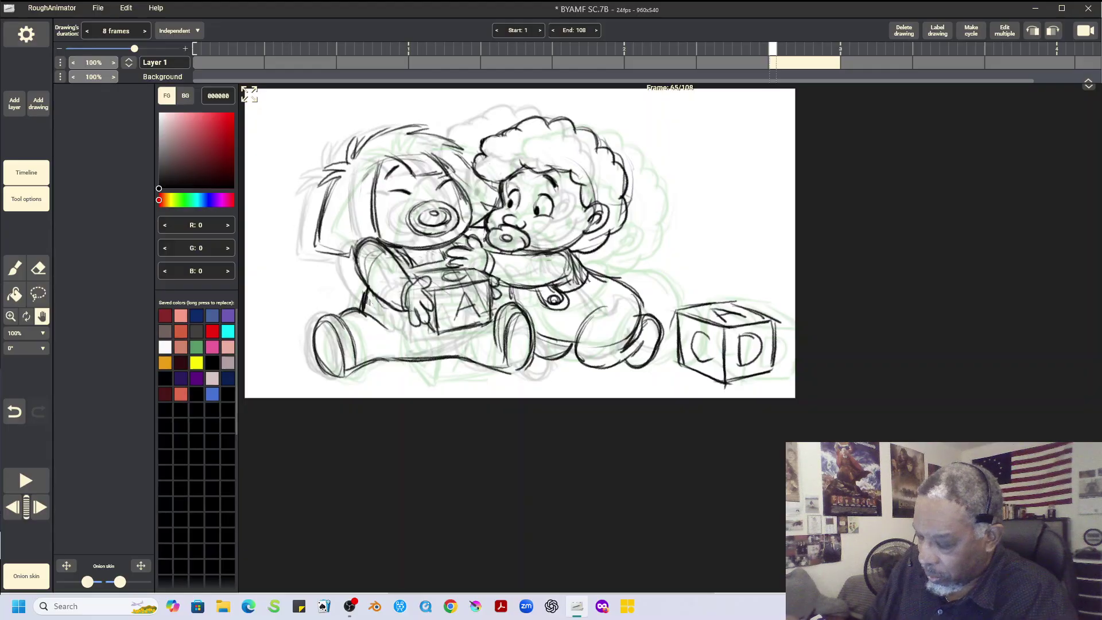
Step: Add the missing overalls strap line at the curly-haired baby's shoulder in the frame 1 and frame 9 drawings
key(Home)
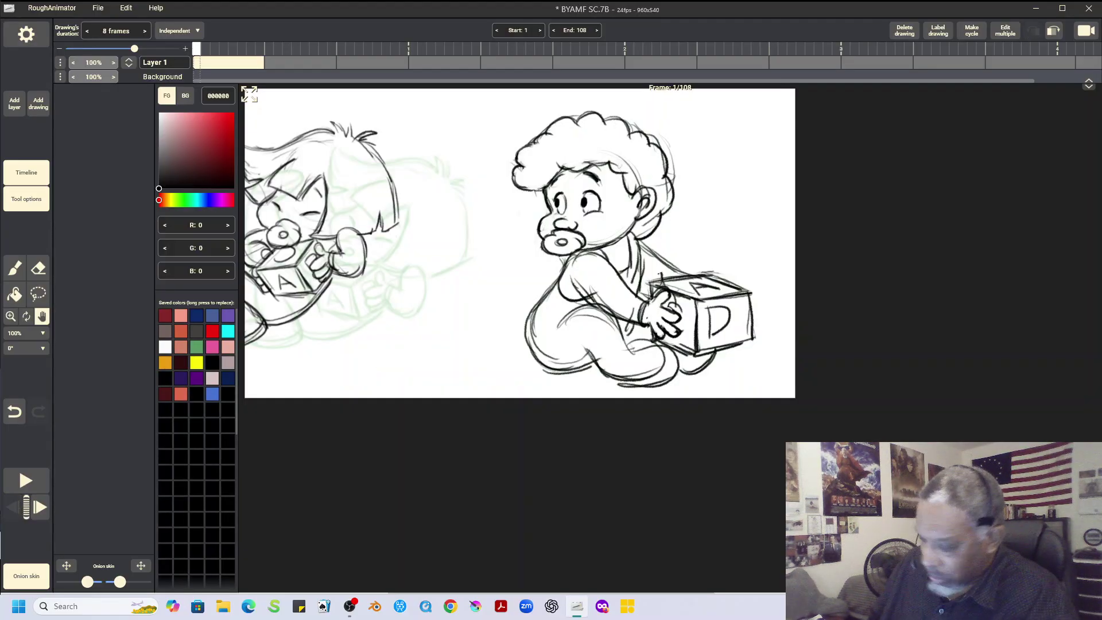
key(b)
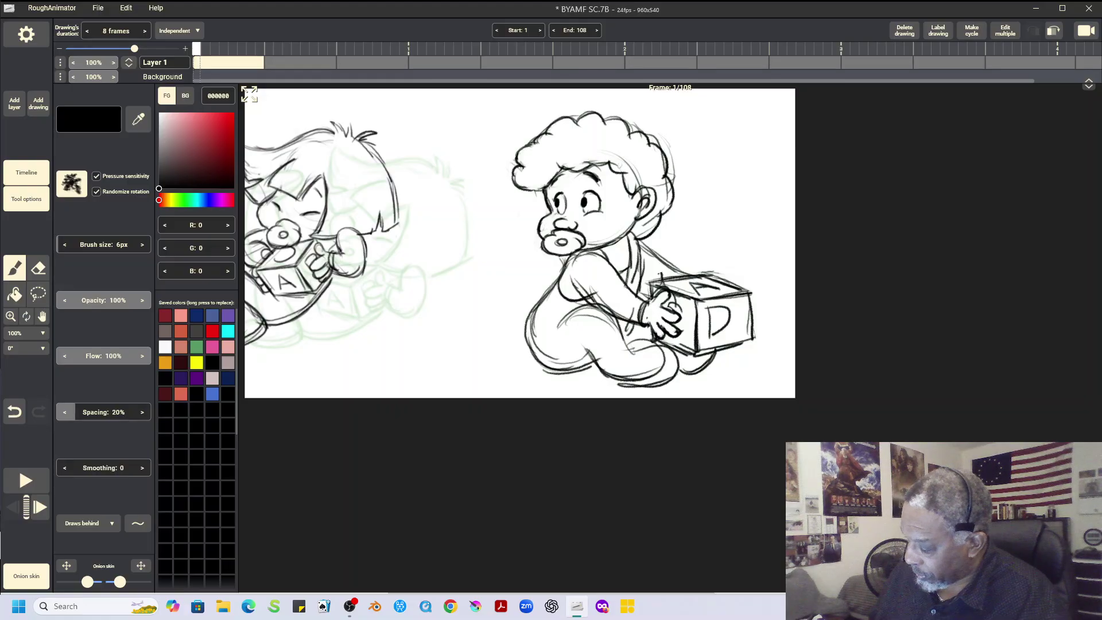
drag(635, 275, 637, 288)
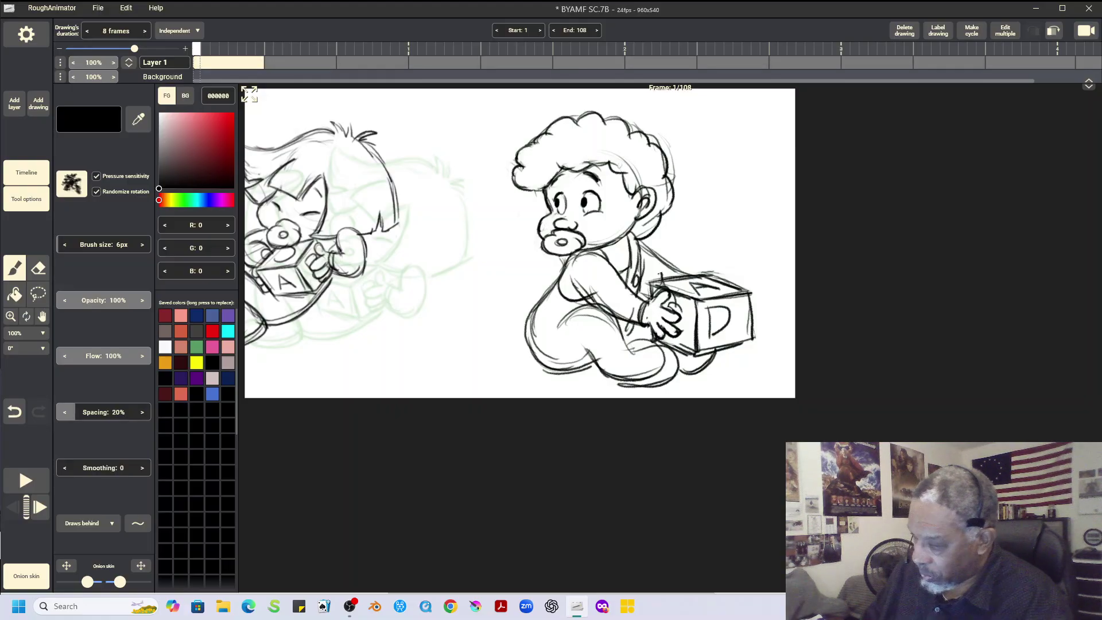
key(Right)
drag(629, 267, 631, 287)
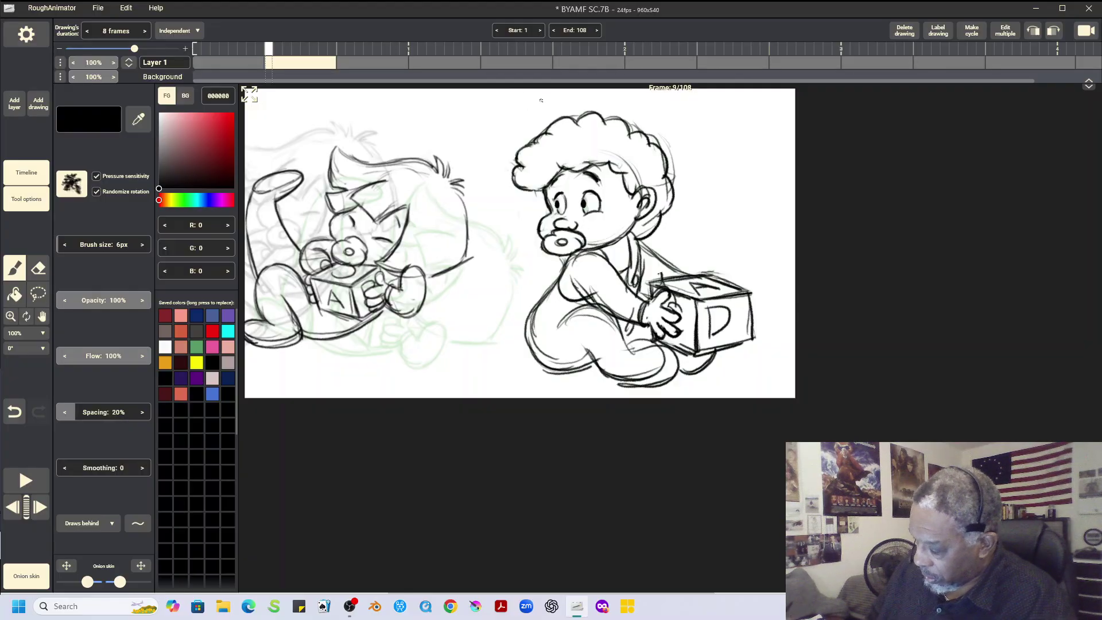
Step: Add the missing overalls details at the curly-haired baby's shoulder in the frame 17 drawing and on the chest and sleeve in frame 33
key(Right)
drag(628, 267, 631, 286)
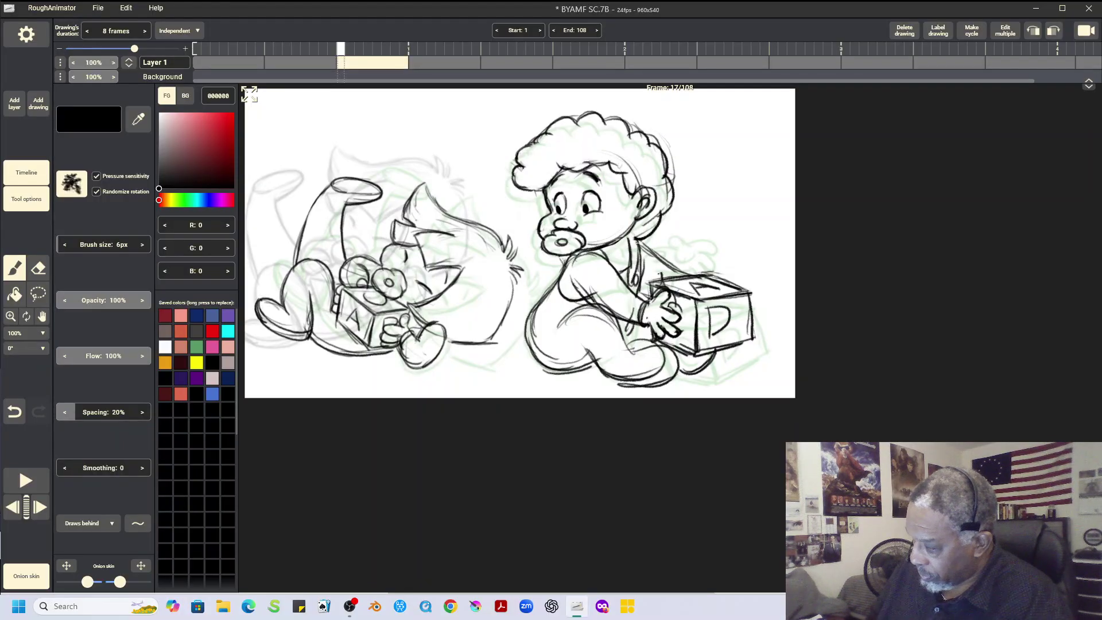
key(Right)
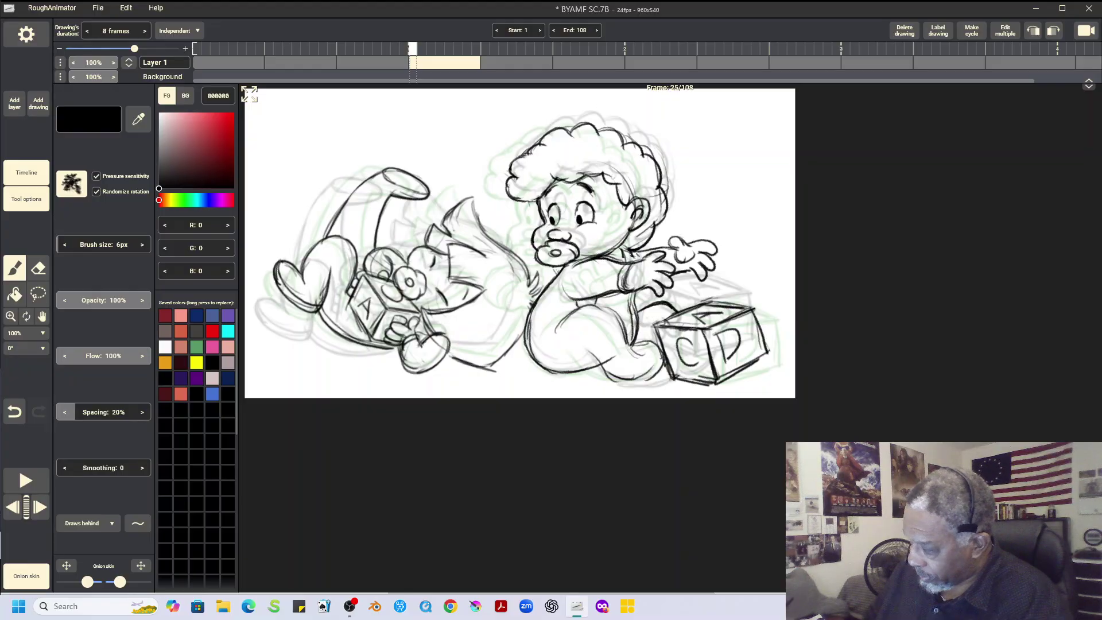
key(Right)
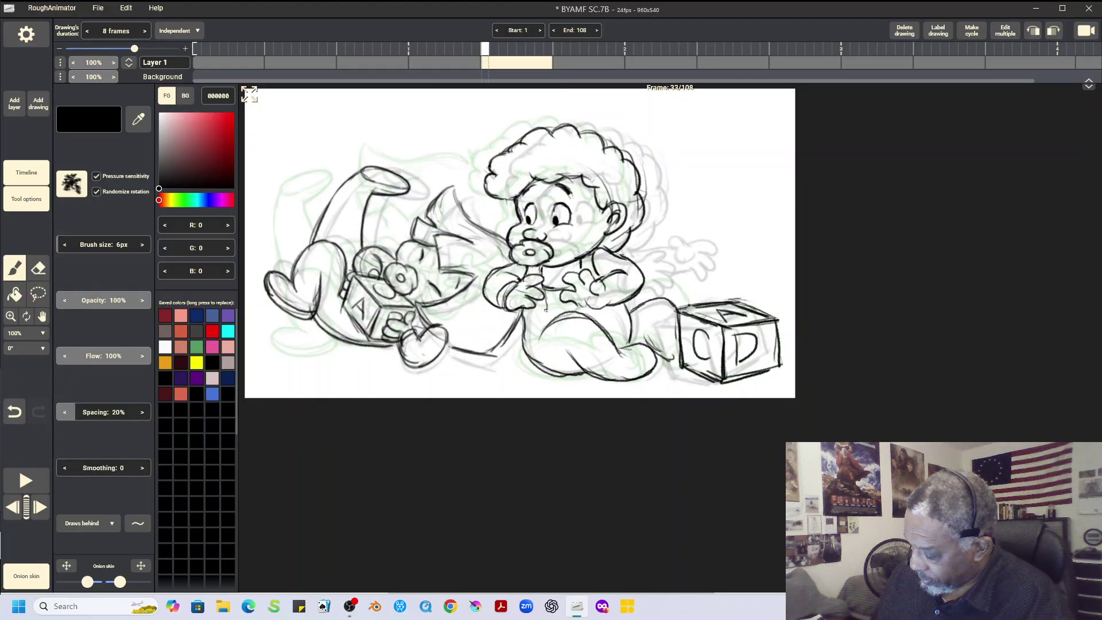
mouse_move(546, 307)
mouse_down()
mouse_move(535, 314)
mouse_move(546, 302)
mouse_up()
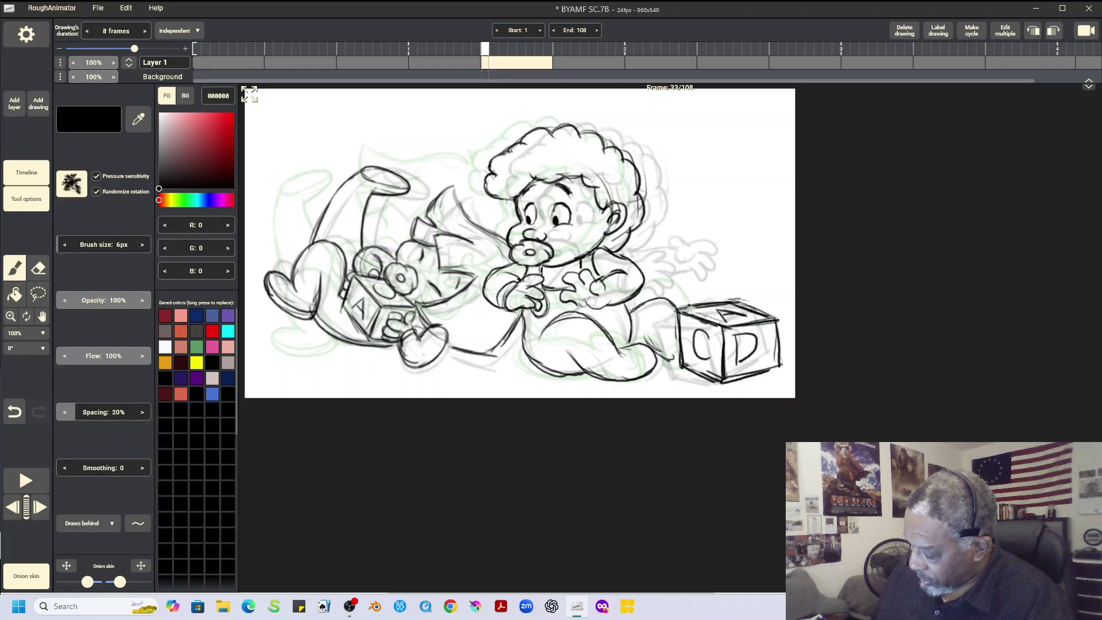
drag(611, 281, 607, 307)
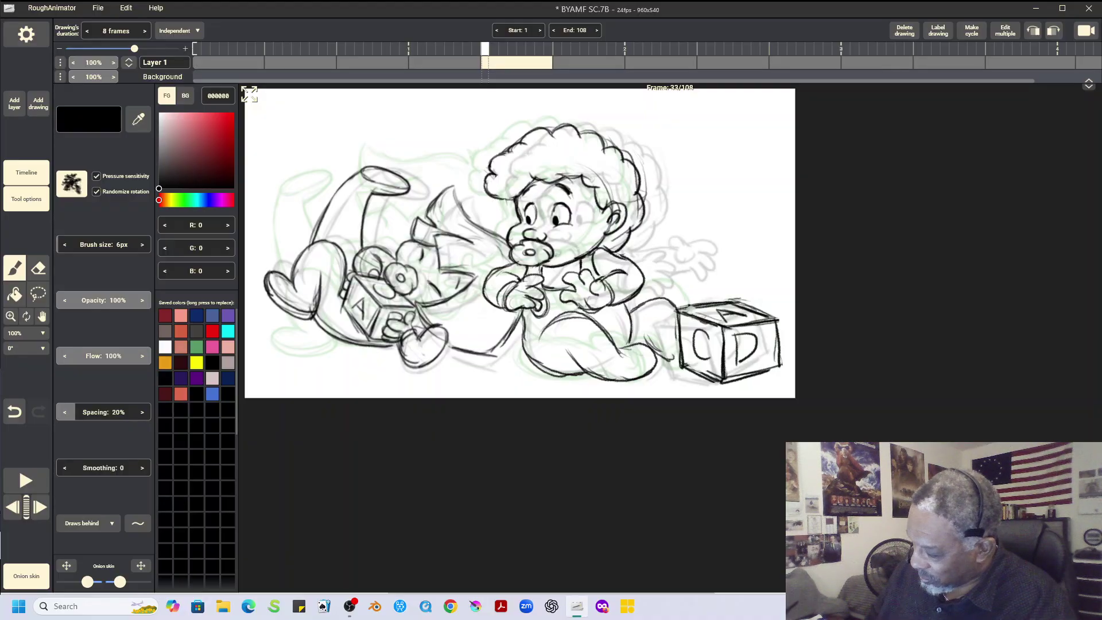
key(Right)
key(Left)
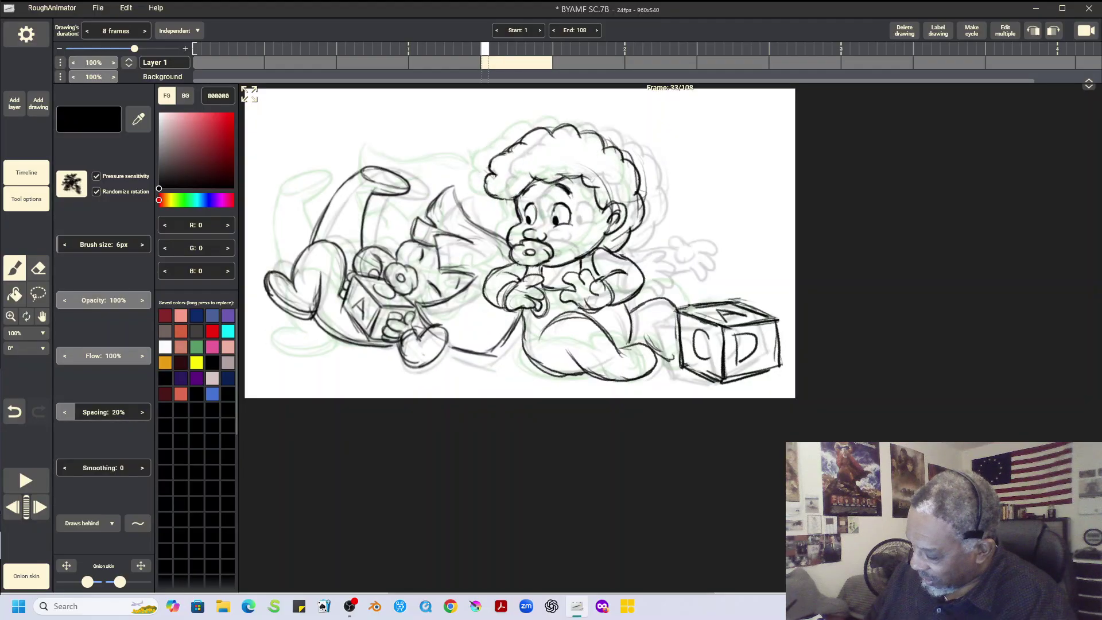
Step: Check the drawings from frame 41 to frame 73 and add the missing overalls strap lines on the curly-haired baby in the frame 81 drawing
key(Right)
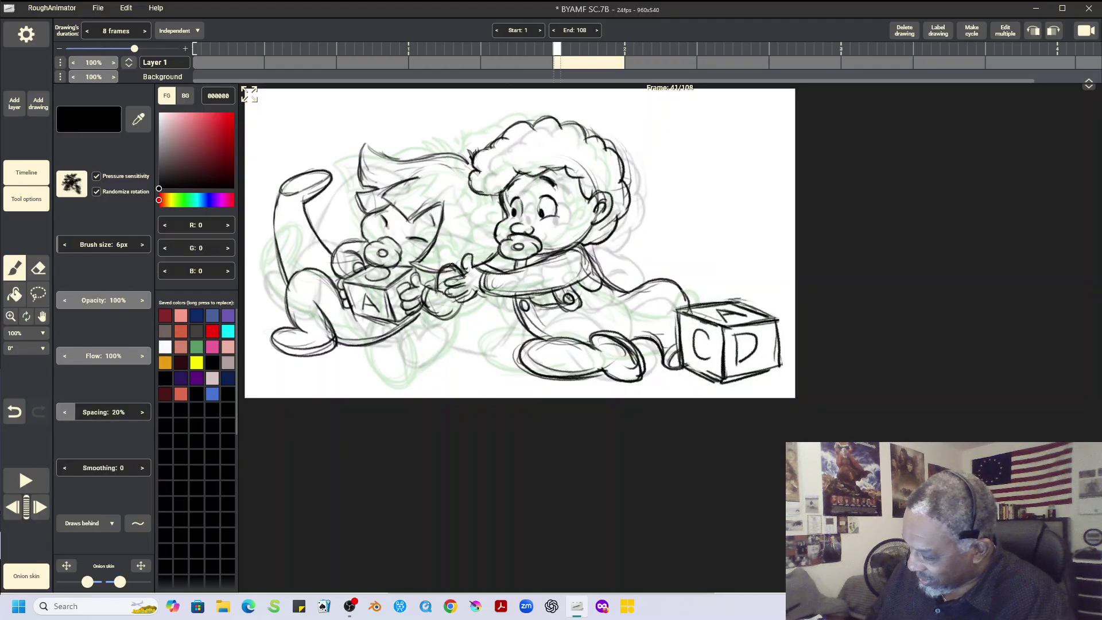
key(Right)
key(Right)
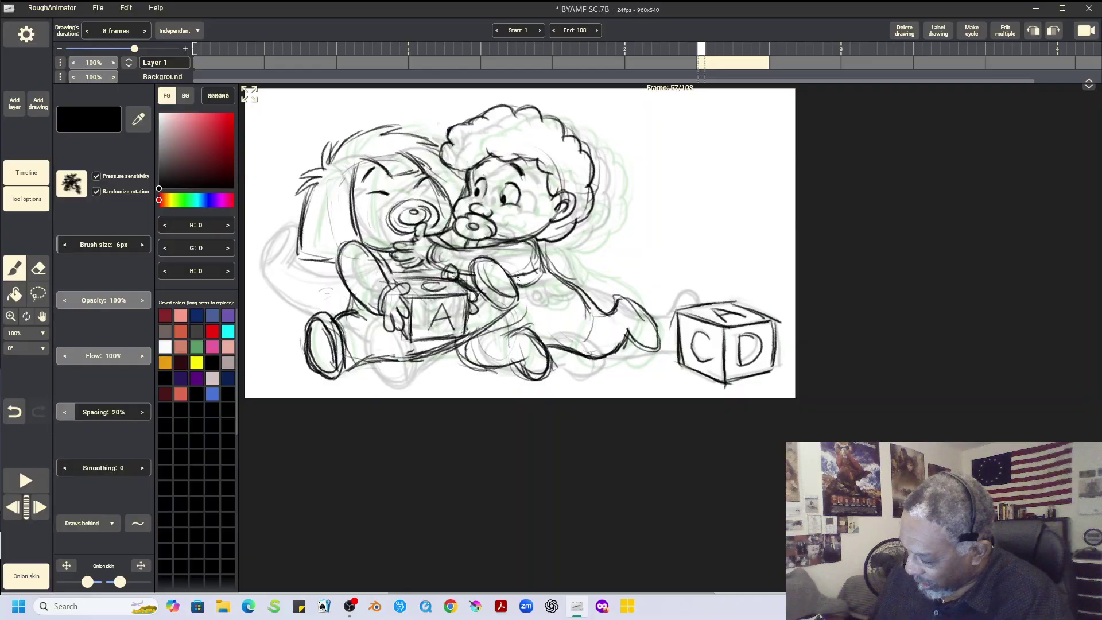
key(Right)
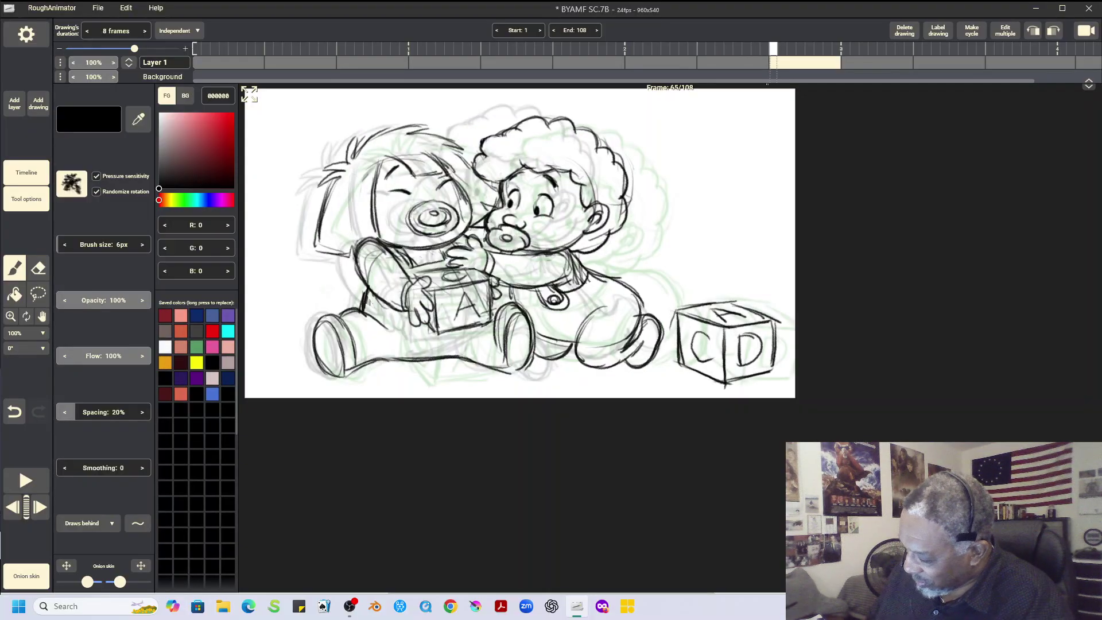
key(Right)
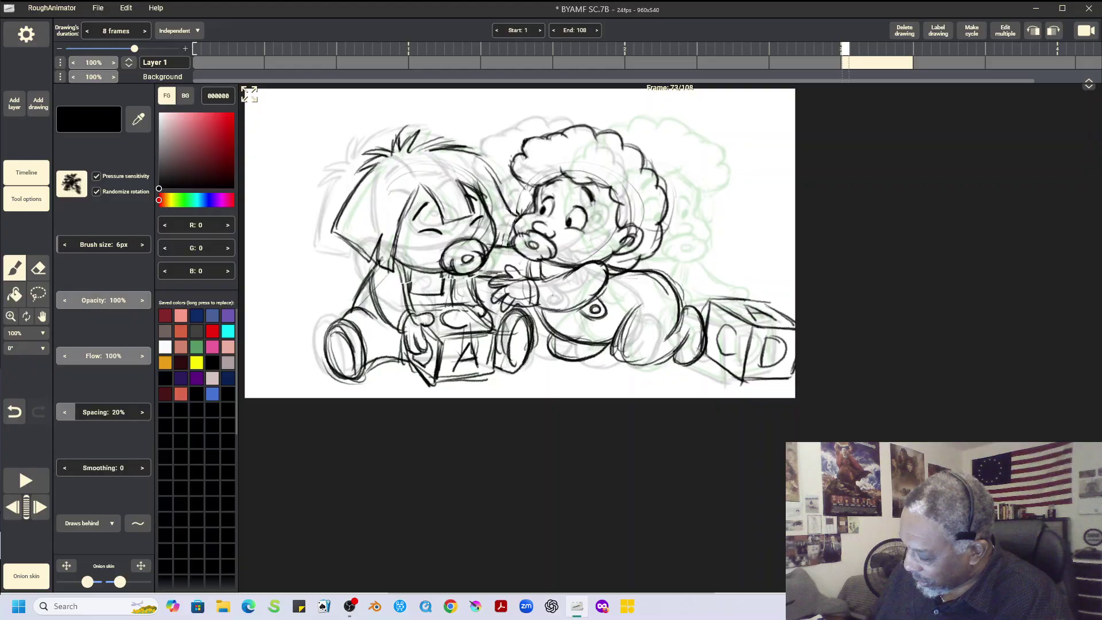
key(Right)
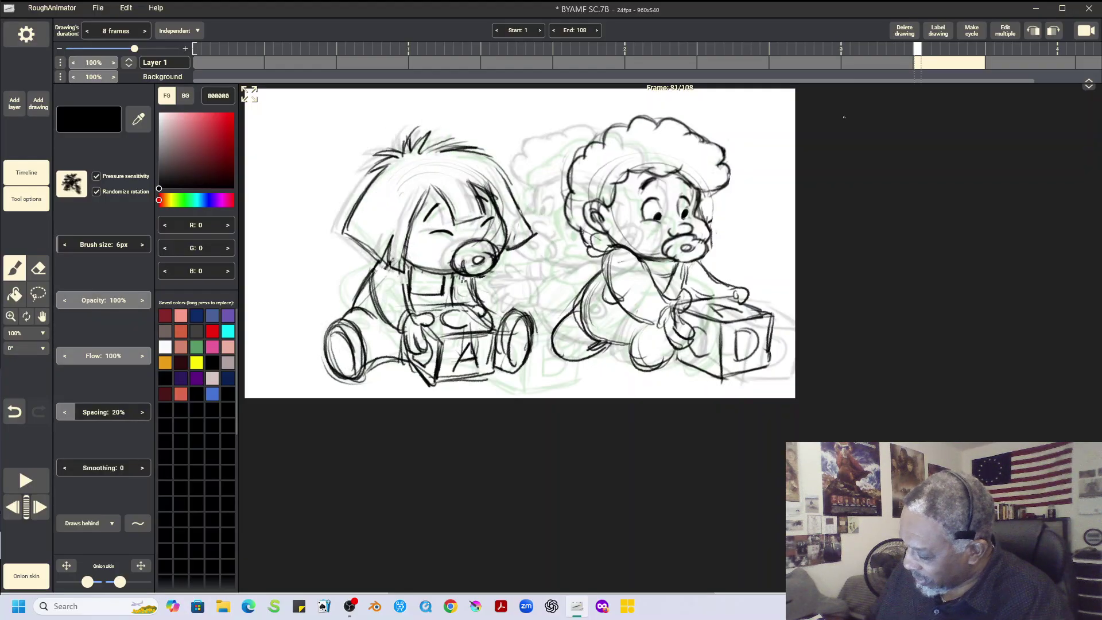
drag(607, 291, 617, 307)
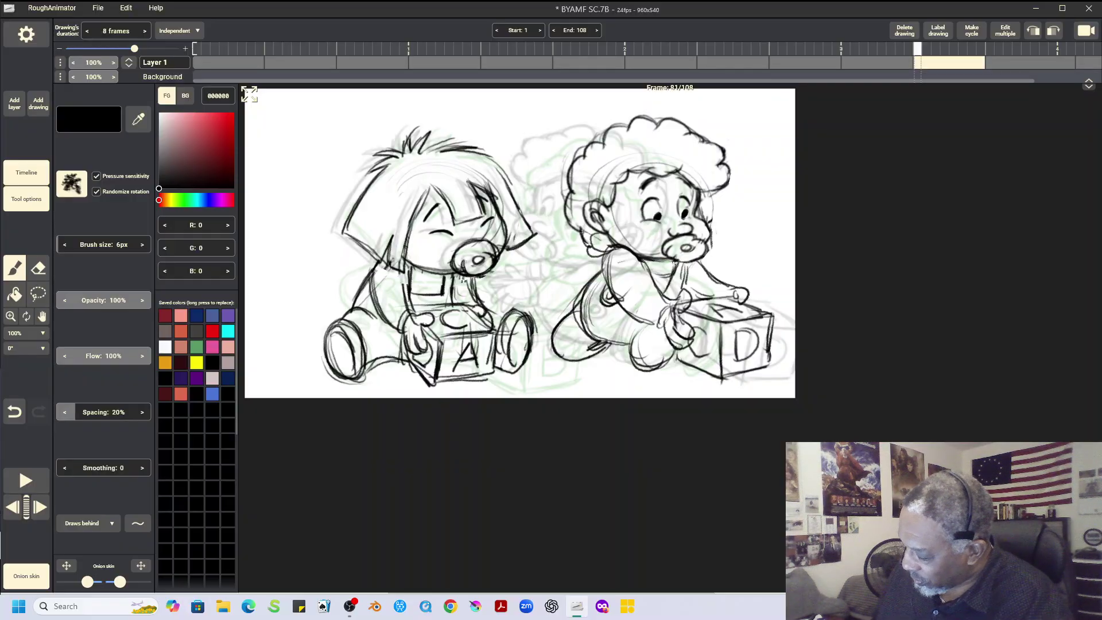
mouse_move(675, 259)
mouse_down()
mouse_move(711, 264)
mouse_move(692, 285)
mouse_up()
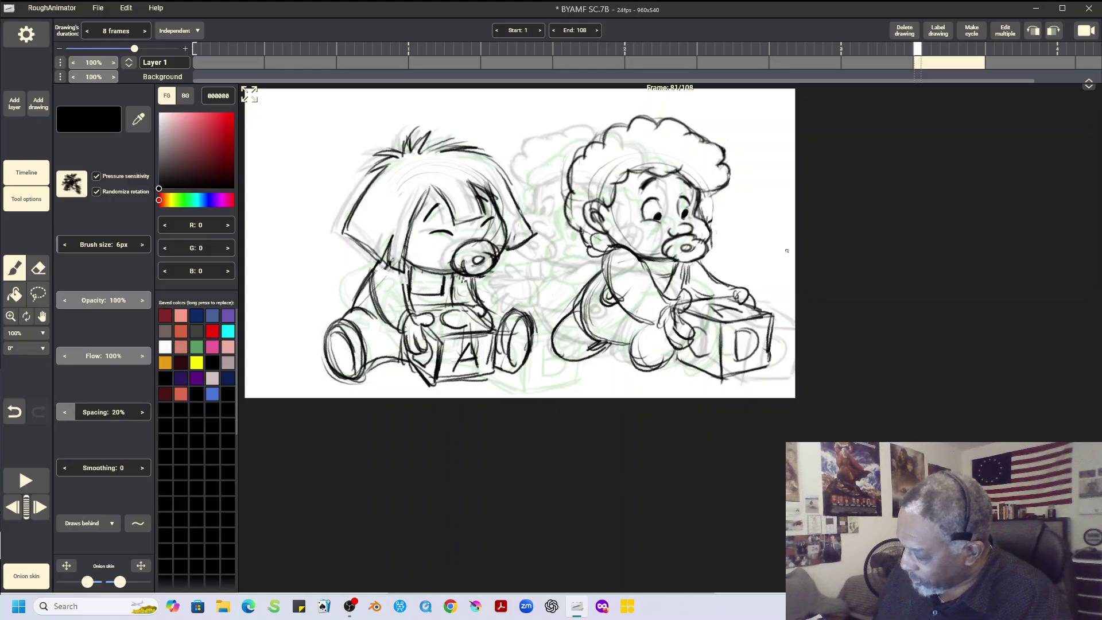
Step: Draw the overalls button beside the curly-haired baby's arm in the frame 89 drawing and clean up the lines on the upper arm
key(Right)
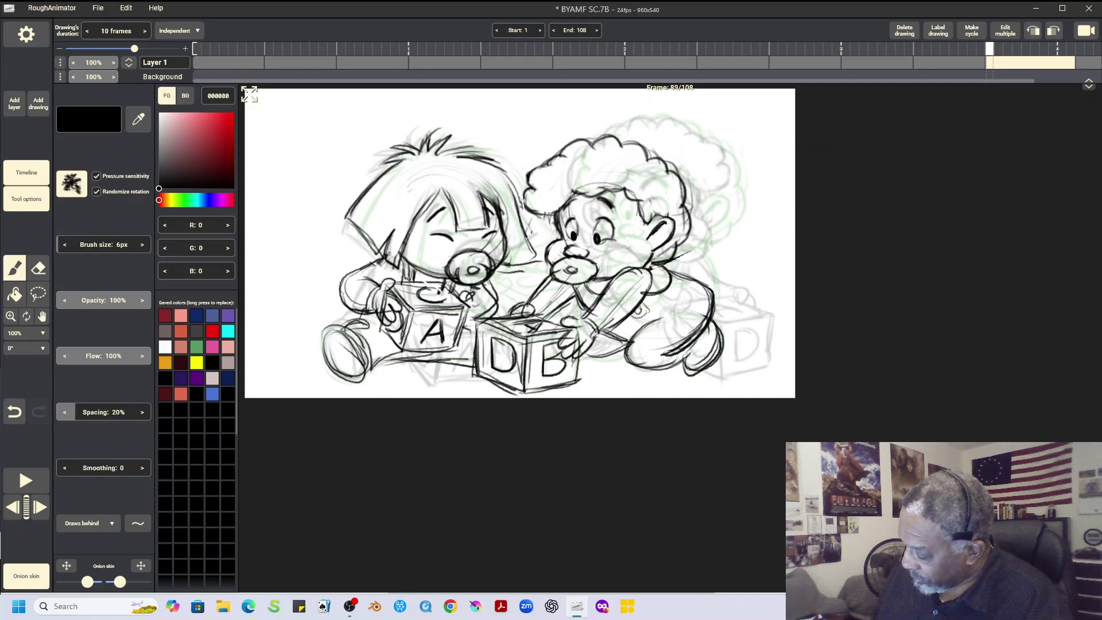
drag(648, 304, 631, 319)
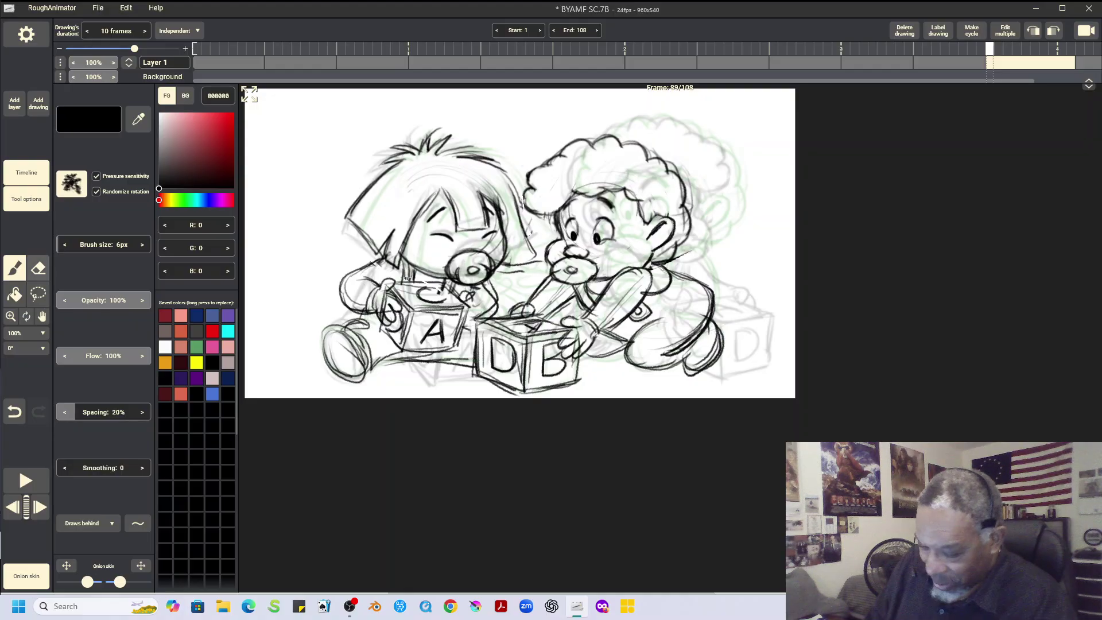
key(e)
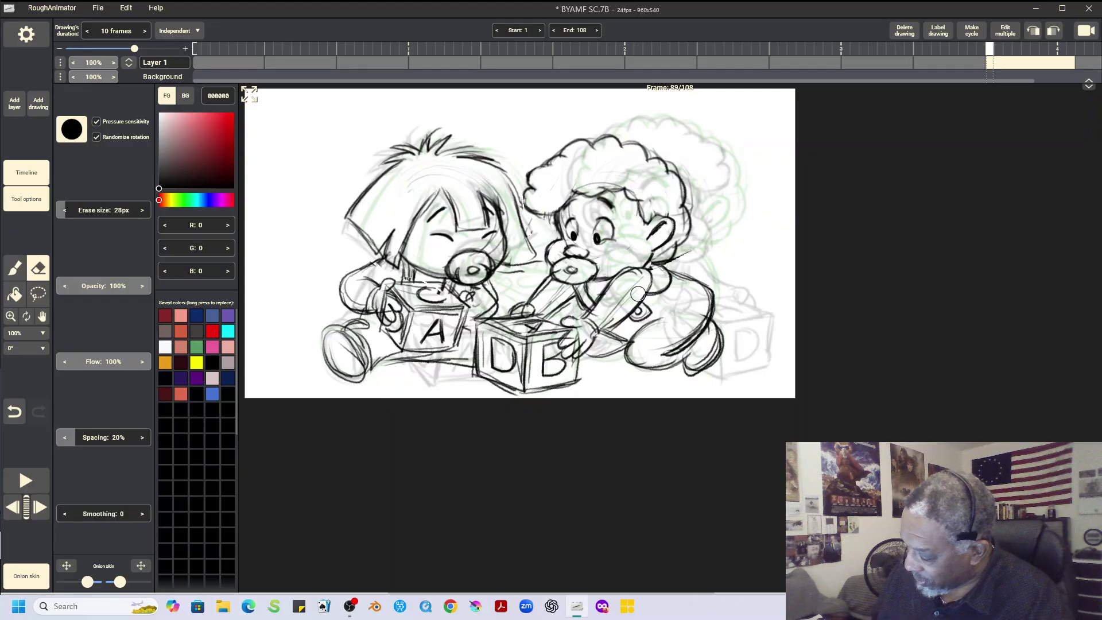
key(b)
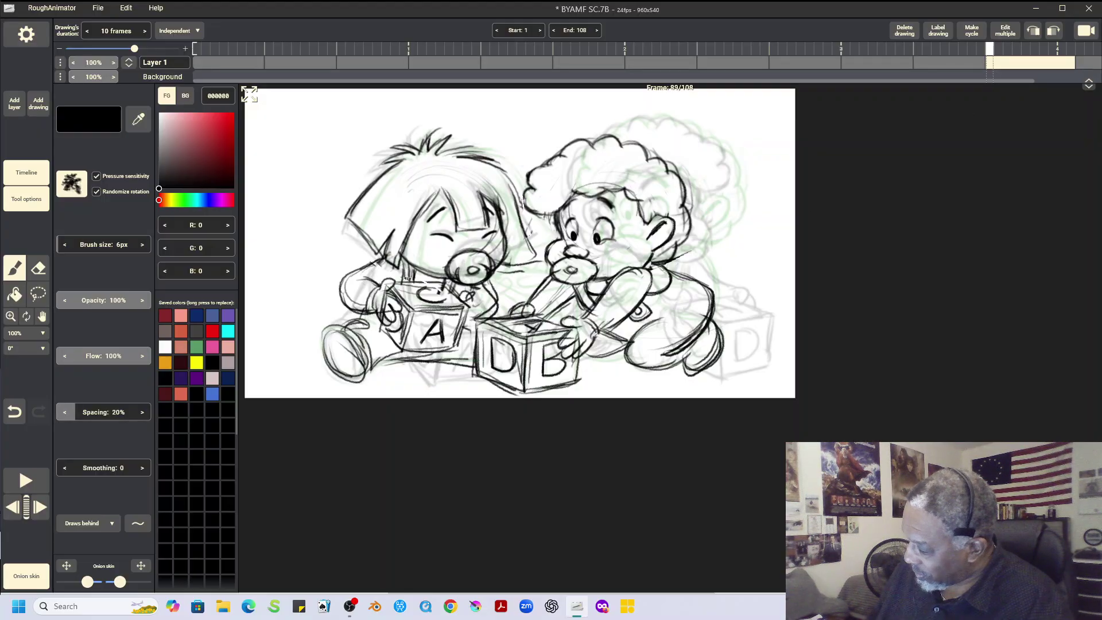
Step: Draw the overalls strap line at the curly-haired baby's shoulder in the frame 99 drawing and erase the stray lines beside it
scroll(631, 57, right, 2)
key(Right)
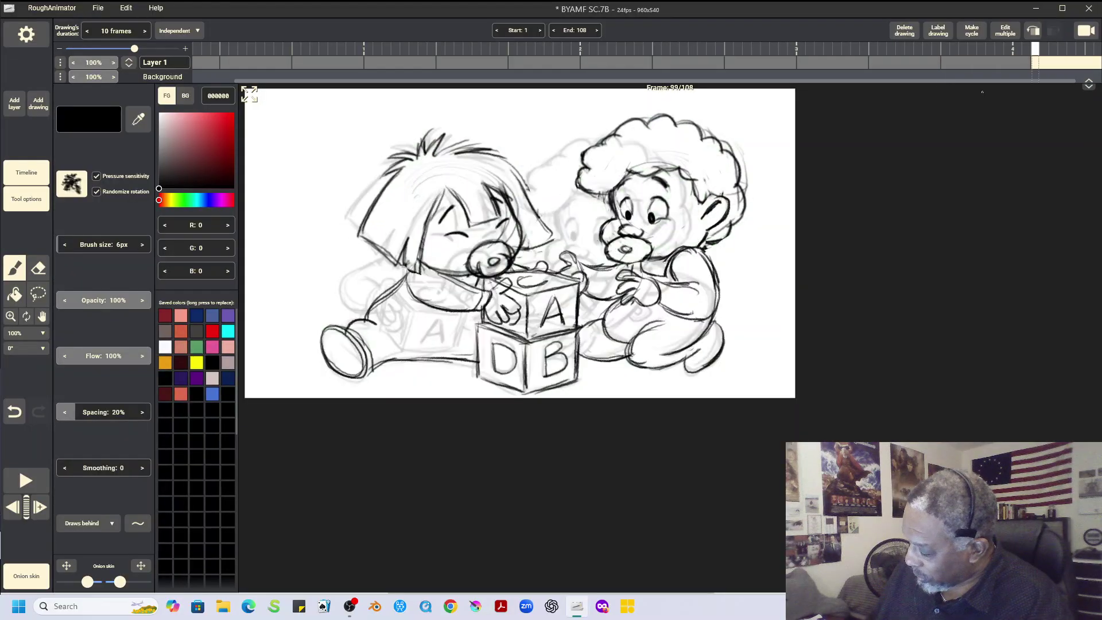
drag(664, 258, 661, 281)
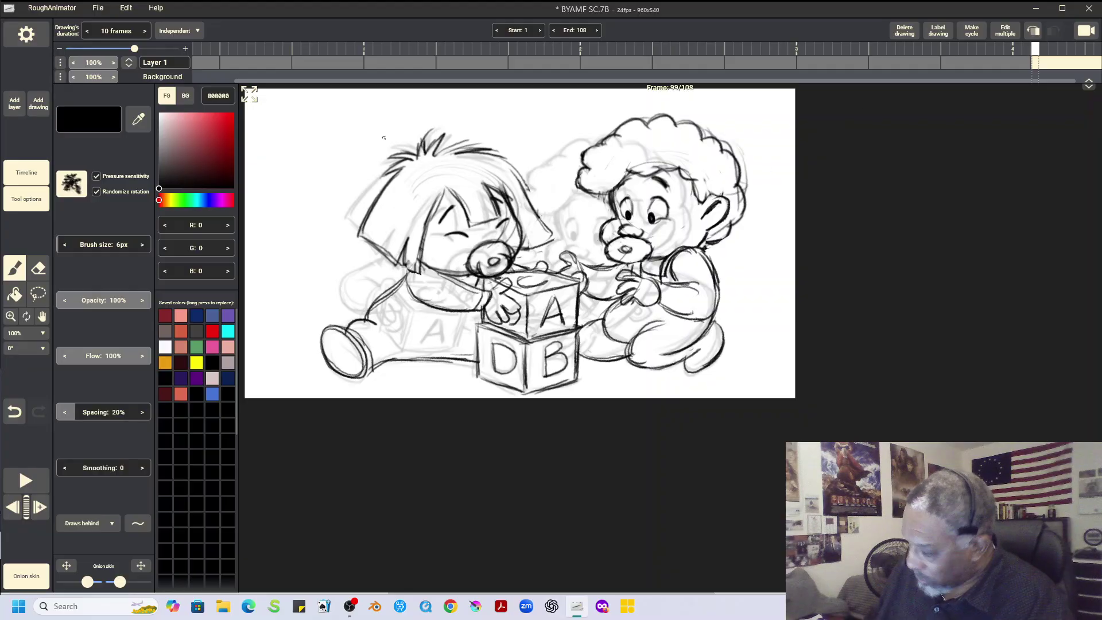
key(e)
mouse_move(662, 271)
mouse_down()
mouse_move(684, 252)
mouse_move(629, 217)
mouse_move(690, 252)
mouse_move(671, 270)
mouse_up()
key(b)
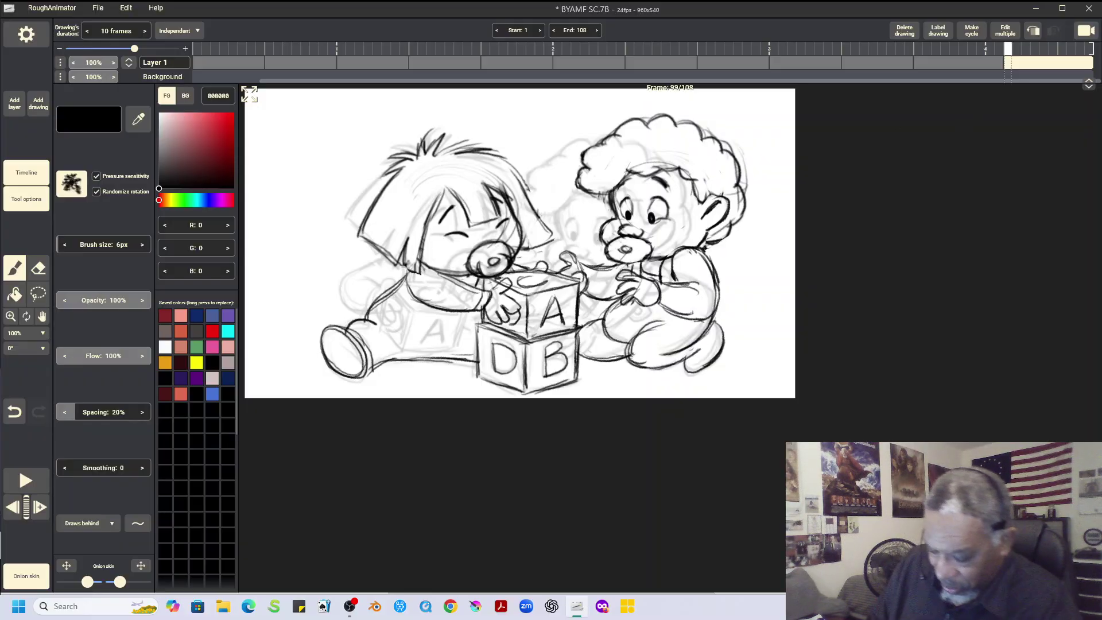
Step: Play back the animation and compare the drawings at frames 65, 73 and 81 to examine the motion between them
key(space)
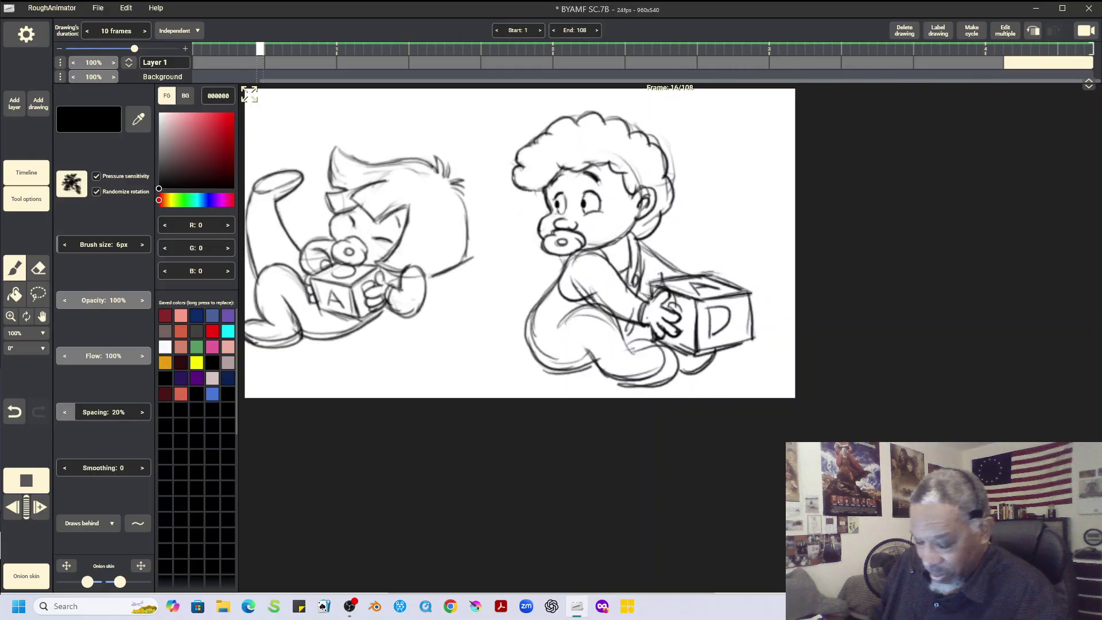
key(space)
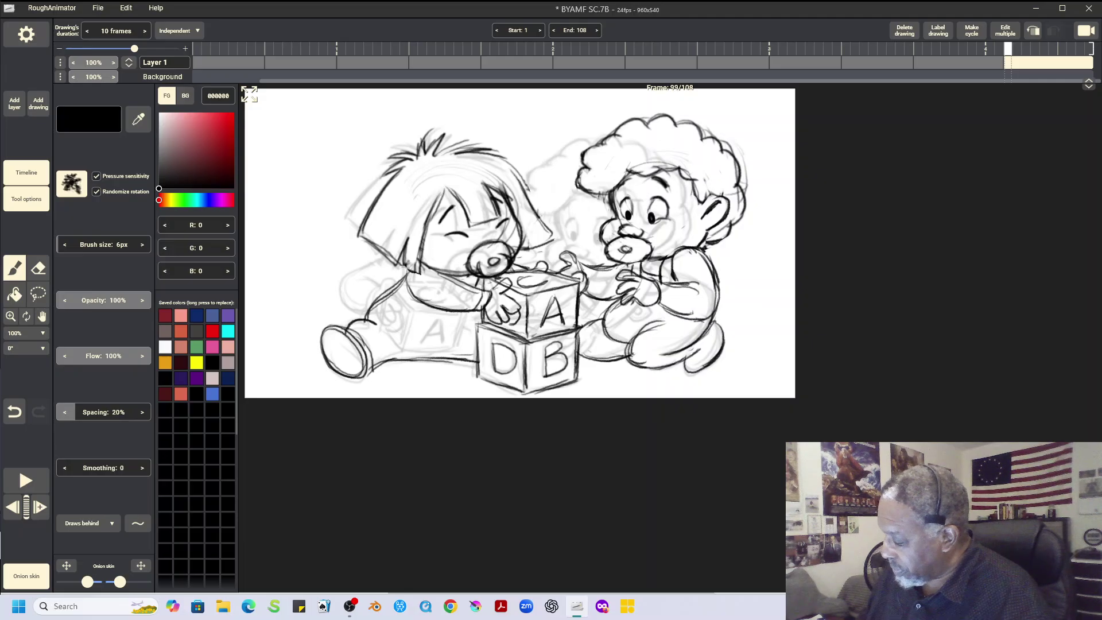
key(Left)
key(Left)
key(Left)
key(Left)
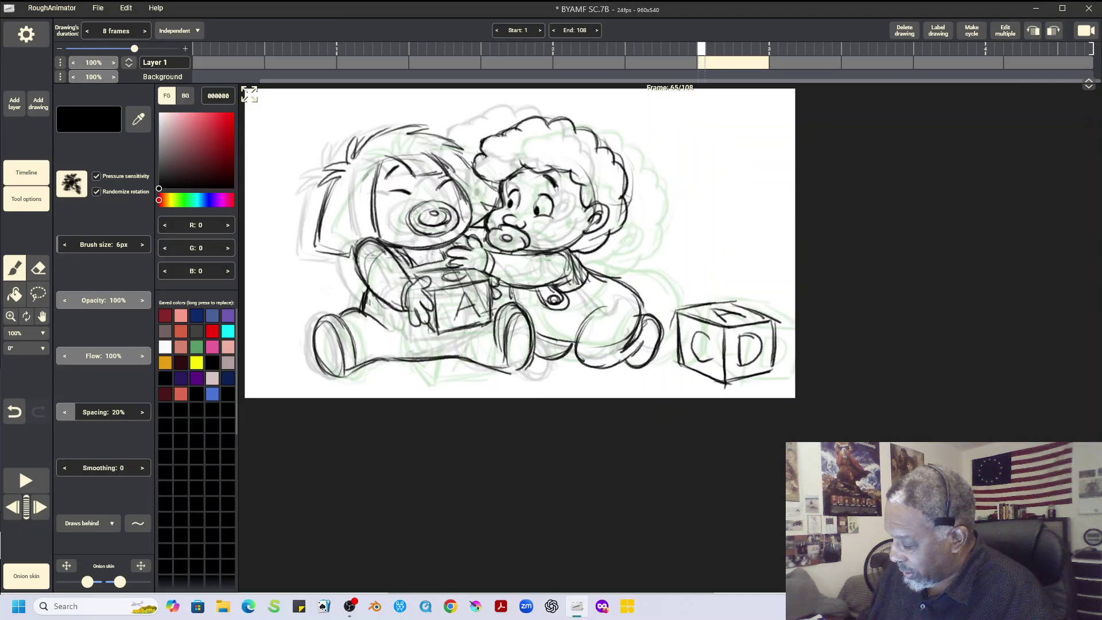
key(Right)
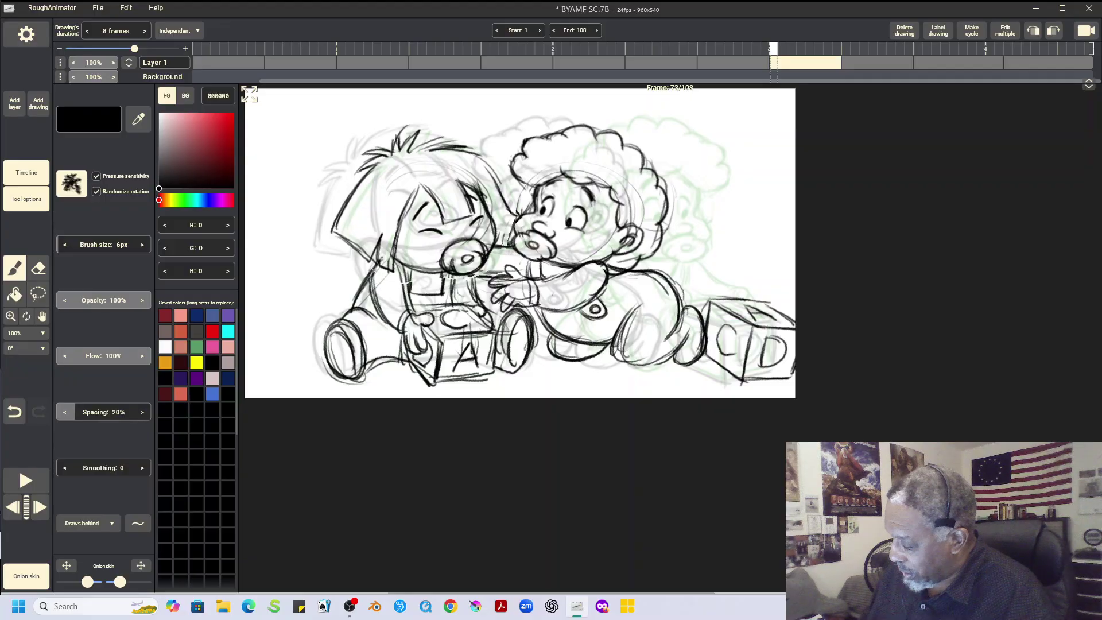
key(Right)
key(Left)
key(Left)
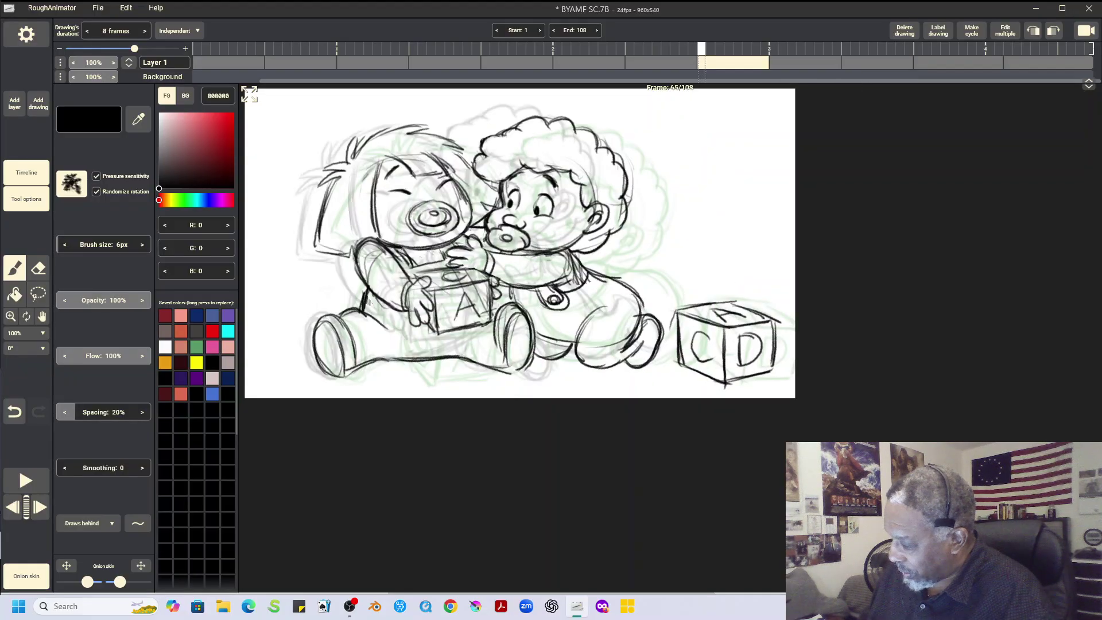
key(Right)
key(Right)
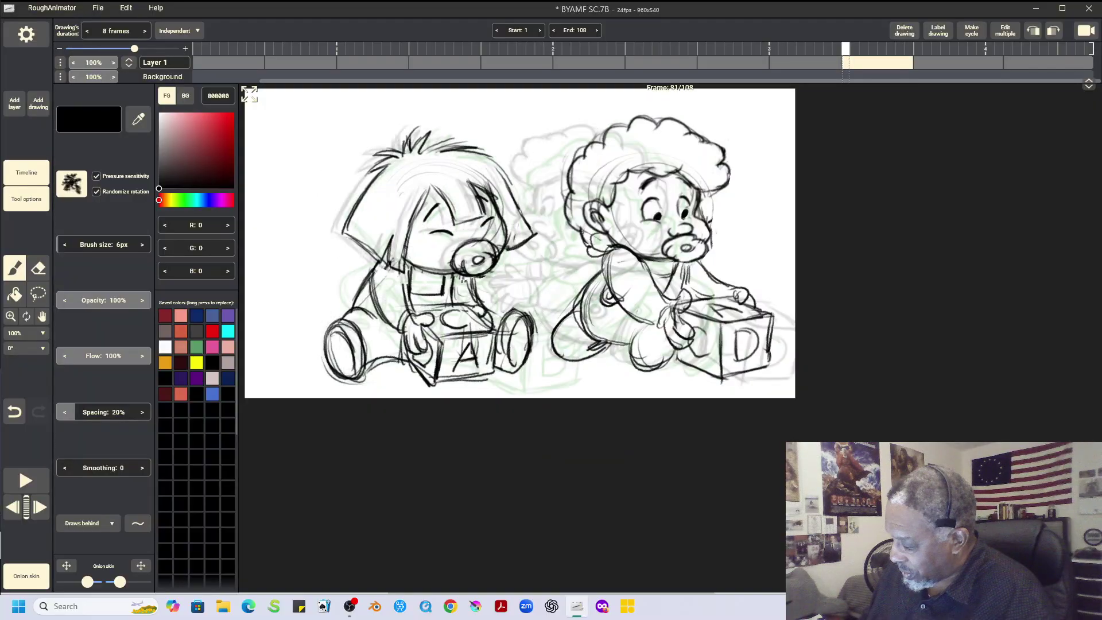
key(Left)
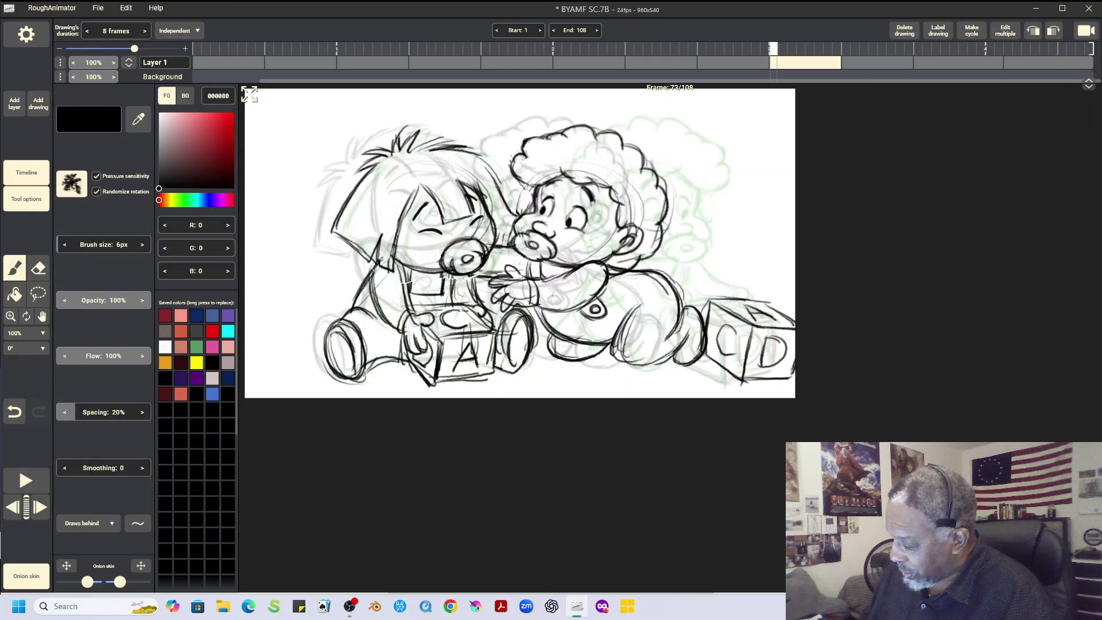
key(Right)
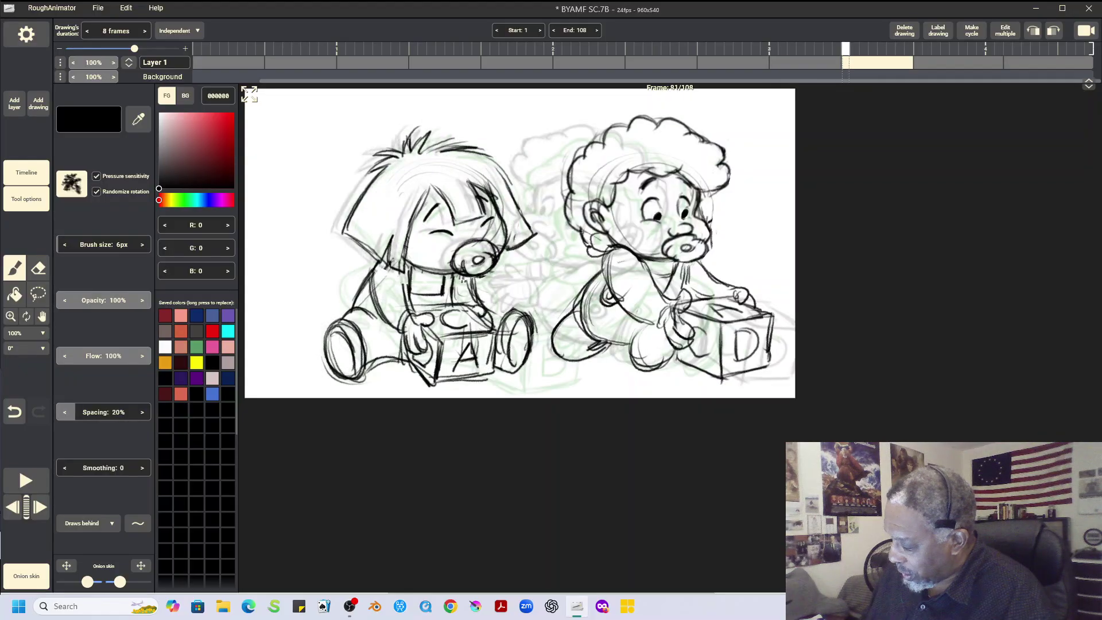
key(Left)
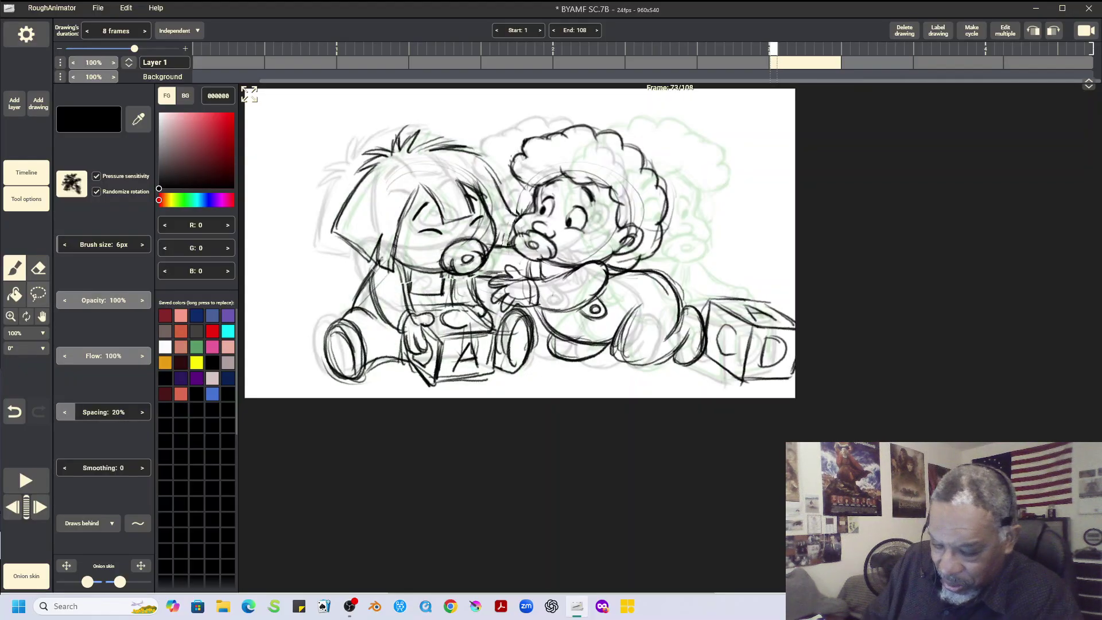
Step: Save the project
click(98, 8)
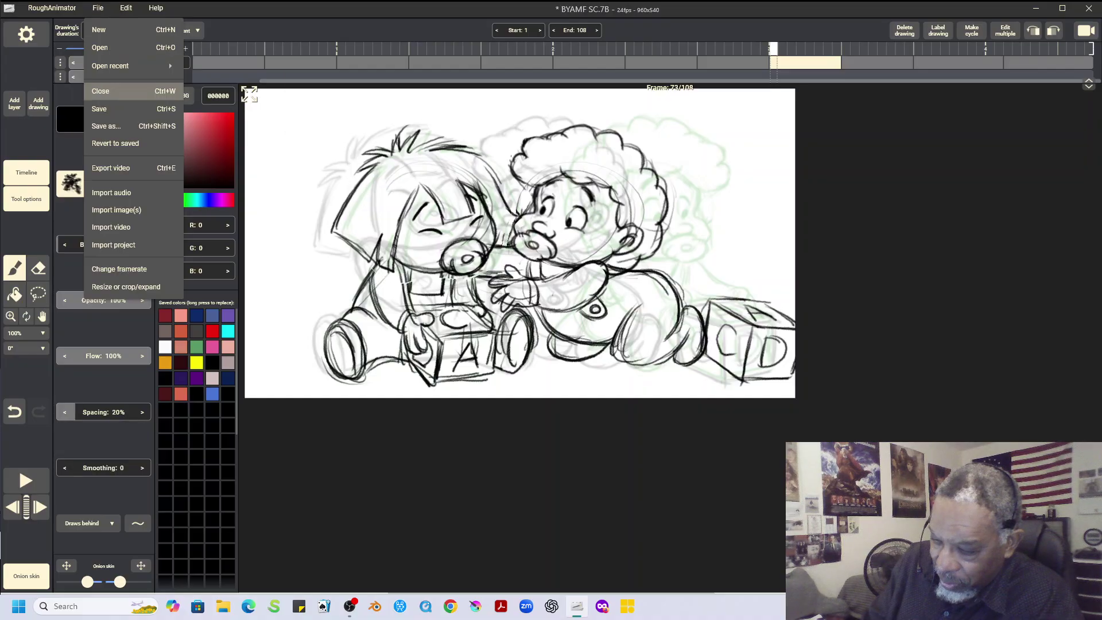
click(99, 108)
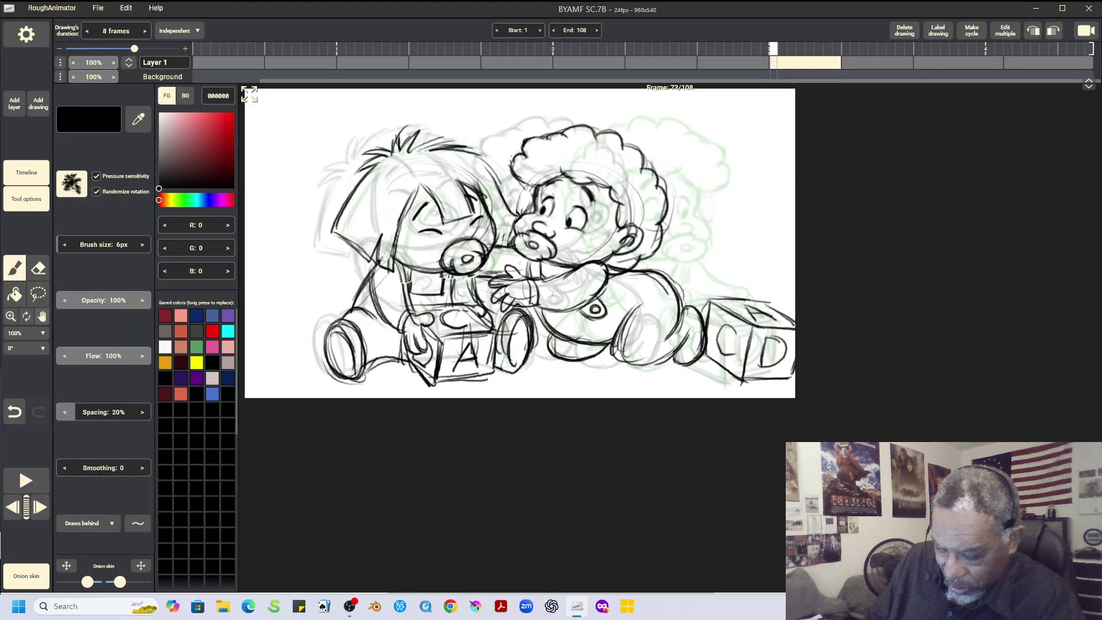
Step: Insert a new blank drawing between the frame 73 drawing and the one that follows it
click(26, 333)
click(26, 351)
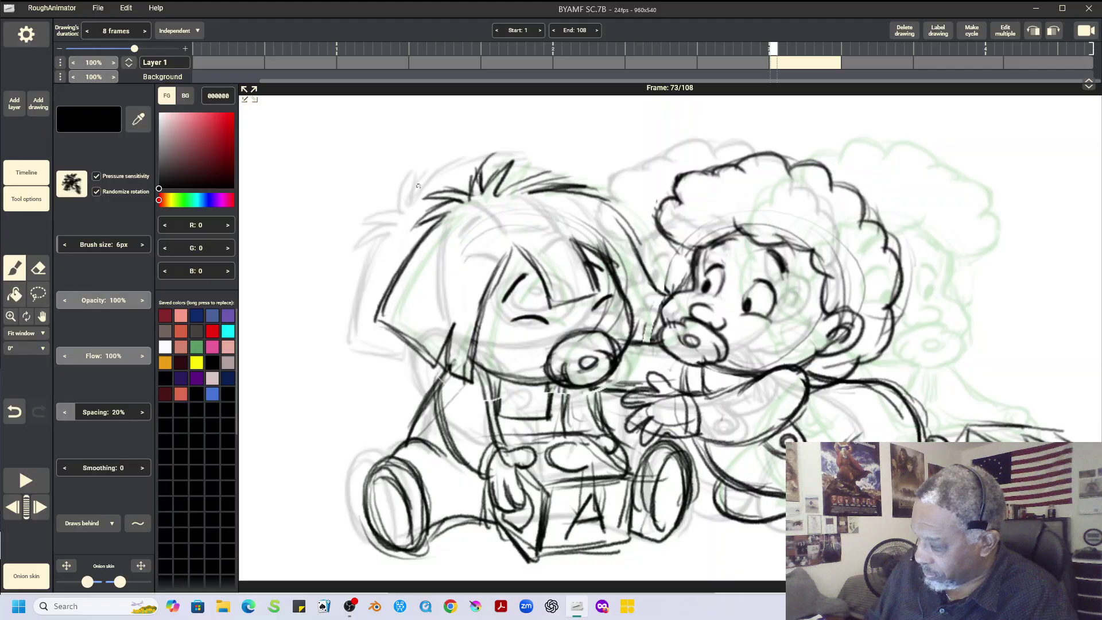
key(Left)
key(Right)
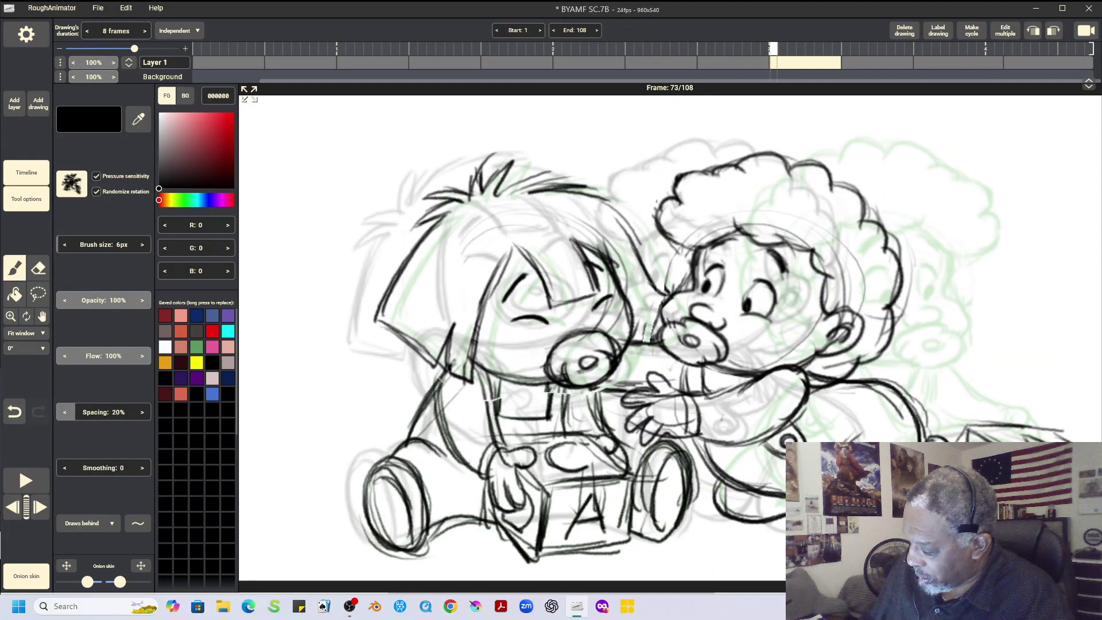
key(Right)
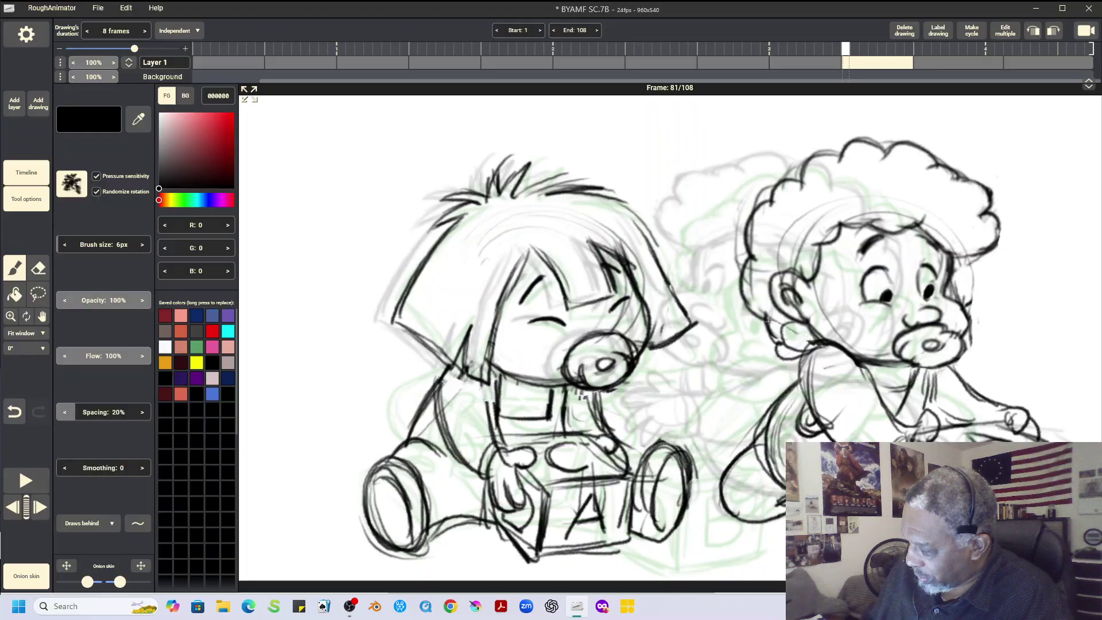
key(Left)
click(38, 103)
click(47, 127)
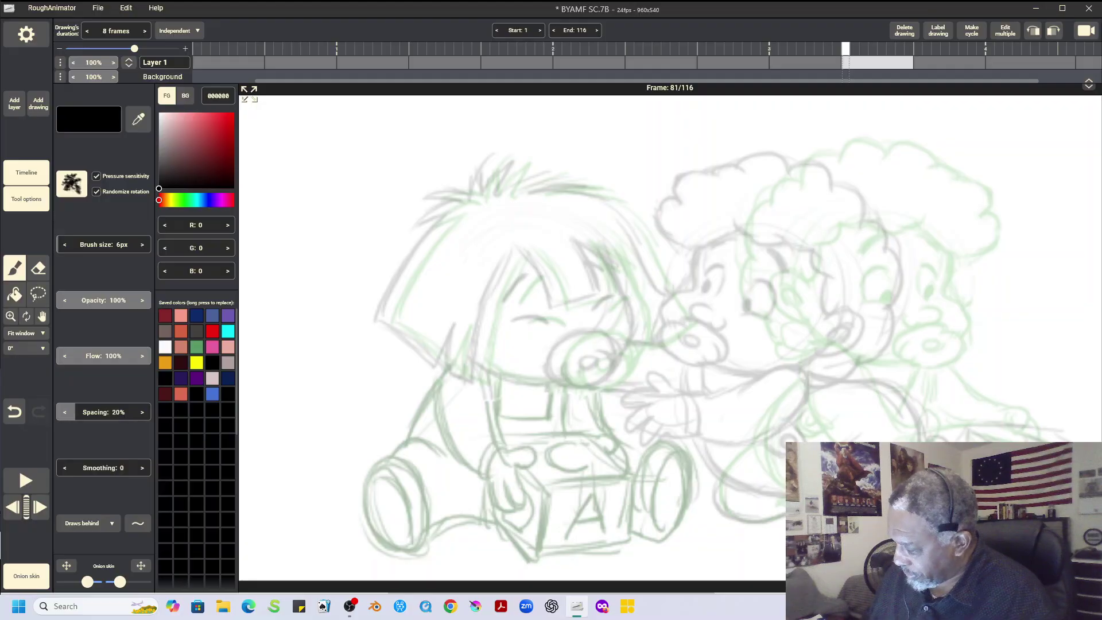
Step: Copy the curly-haired baby's head from the frame 73 drawing and paste it into the blank frame 81 drawing
key(Left)
key(l)
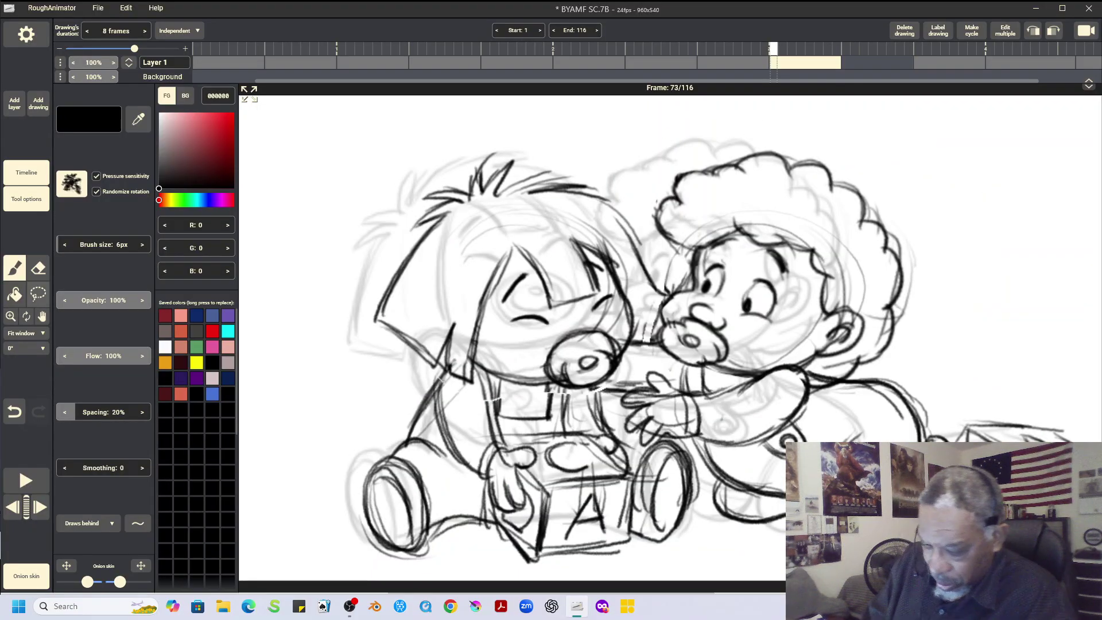
mouse_move(703, 155)
mouse_down()
mouse_move(644, 229)
mouse_move(669, 264)
mouse_move(651, 355)
mouse_move(703, 377)
mouse_move(889, 379)
mouse_move(906, 164)
mouse_move(679, 161)
mouse_up()
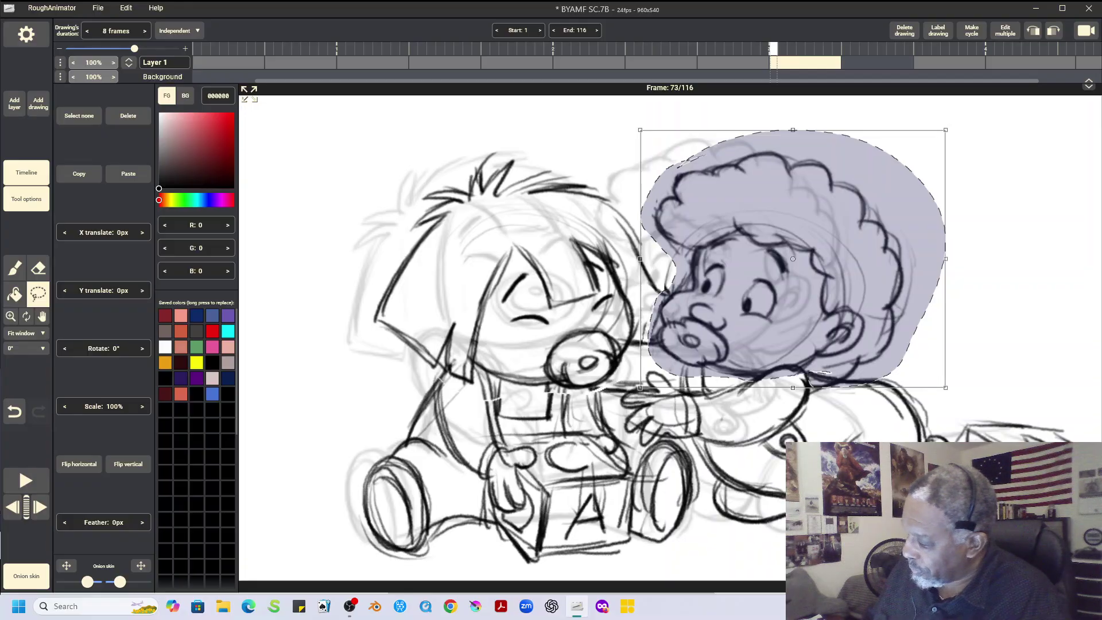
key(Right)
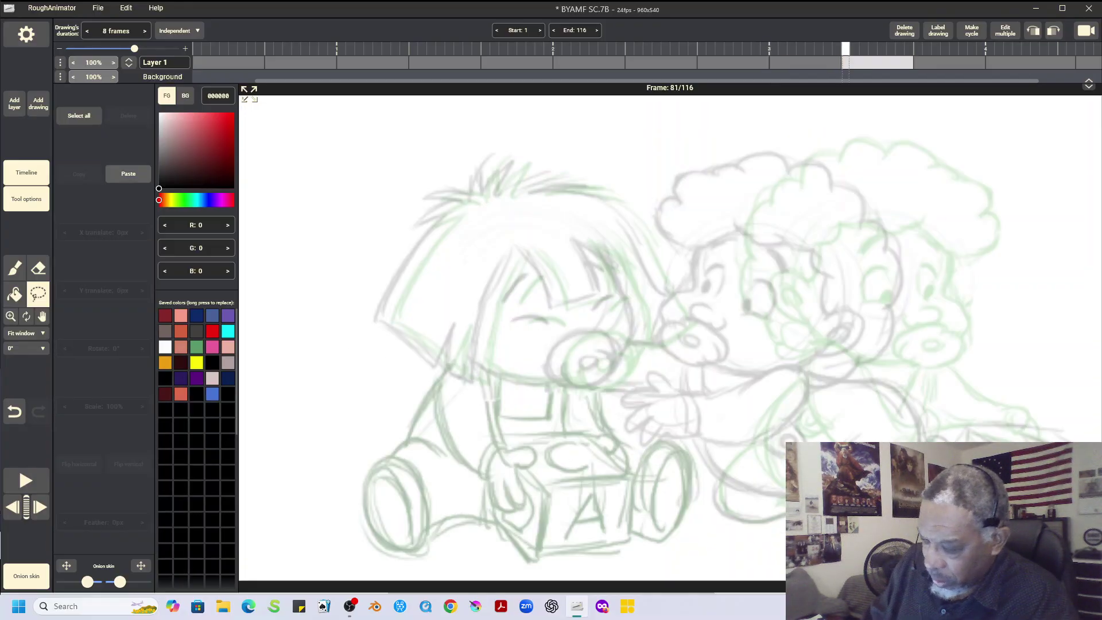
click(128, 174)
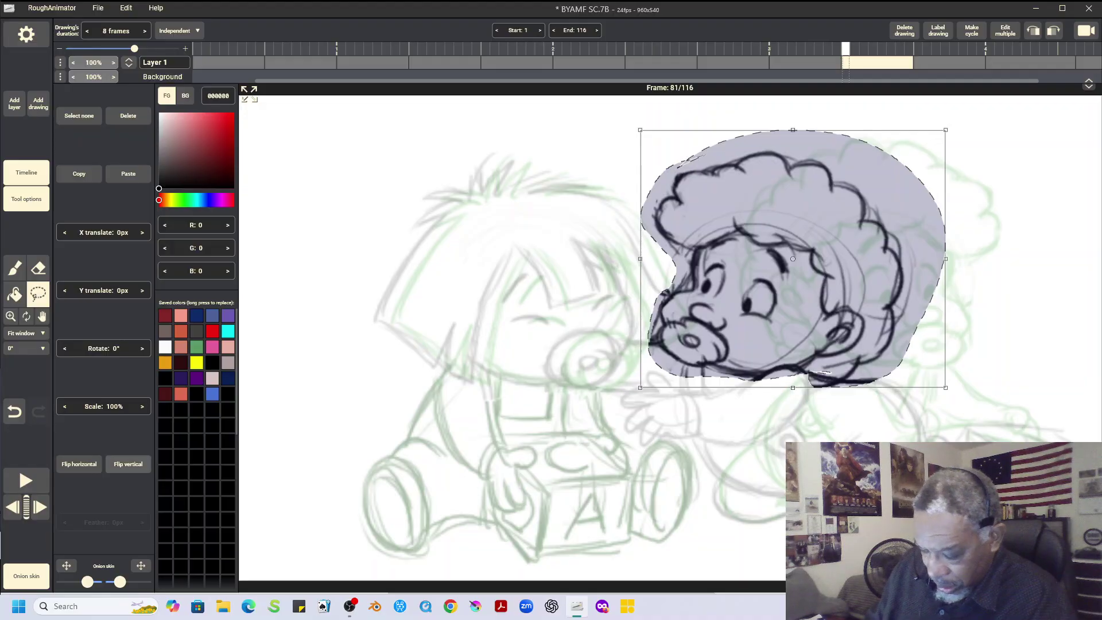
Step: Flip the pasted head horizontally, tilt it about 10° clockwise and place it between the onion-skinned head positions
click(79, 464)
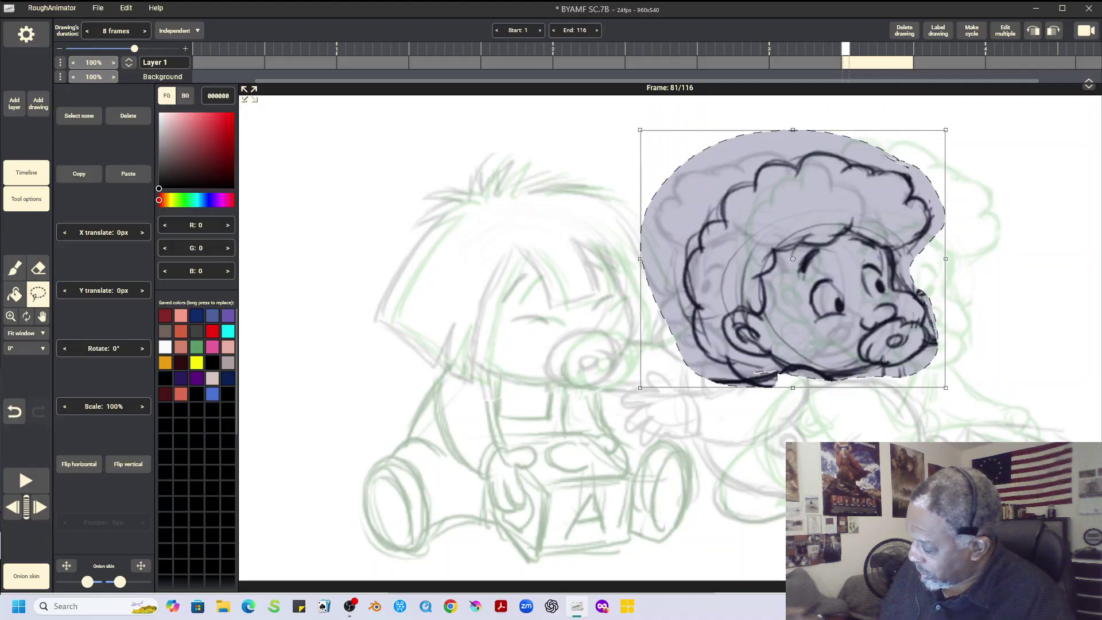
drag(976, 149, 993, 186)
drag(803, 287, 763, 278)
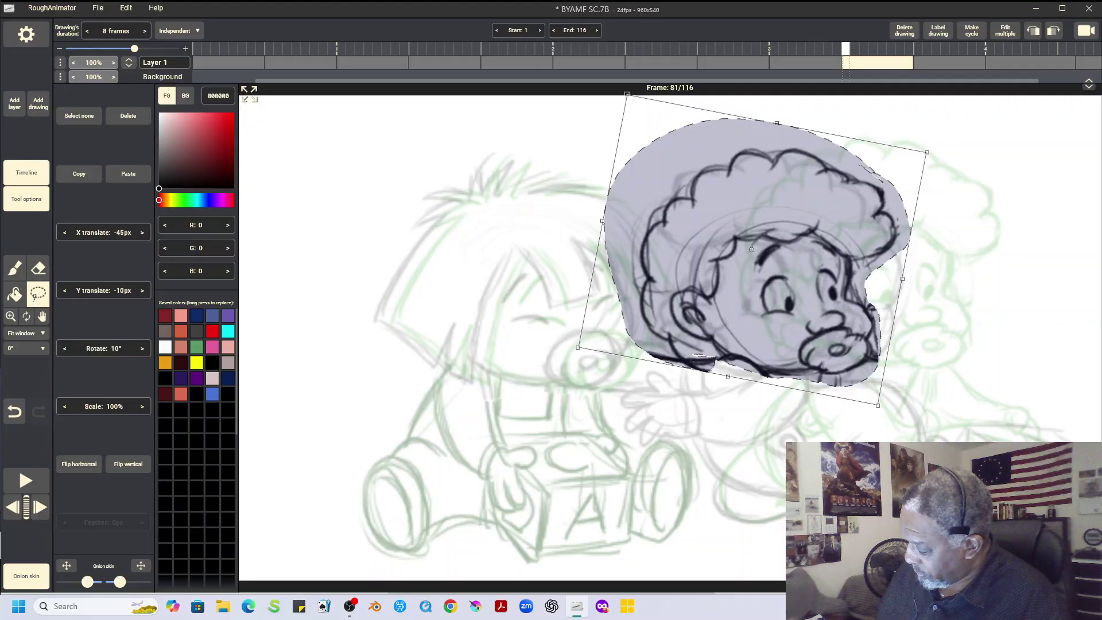
drag(763, 277, 764, 273)
drag(952, 275, 947, 293)
drag(880, 218, 880, 216)
key(Return)
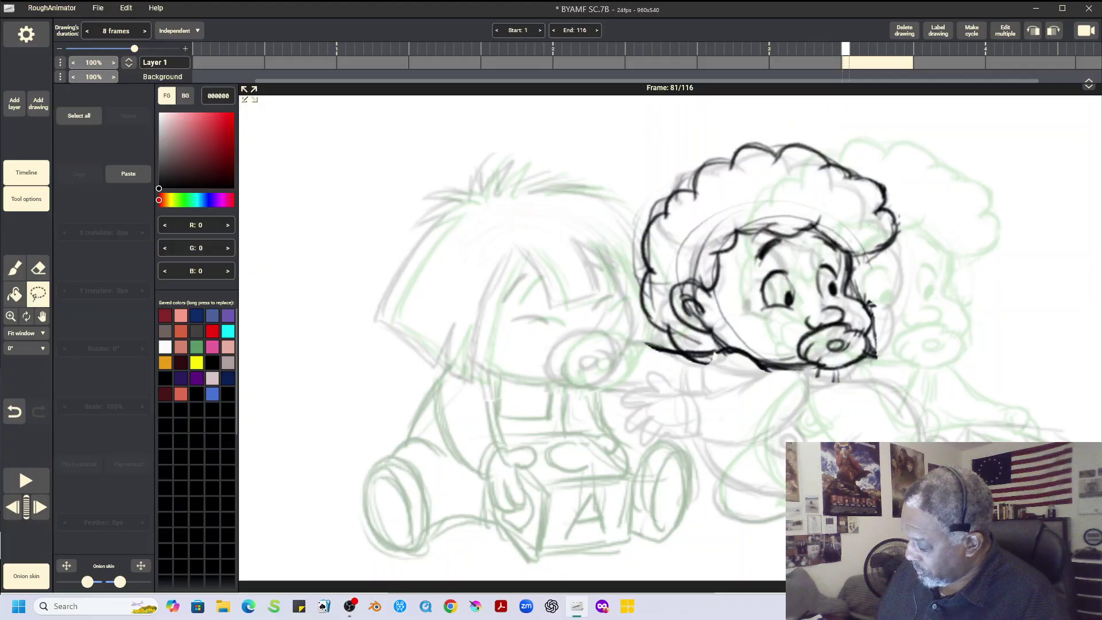
Step: Erase the pasted head's stray jaw and neck lines and its old pupils, and draw new pupils looking downward
key(e)
mouse_move(748, 310)
mouse_down()
mouse_move(715, 358)
mouse_move(736, 349)
mouse_move(739, 366)
mouse_move(764, 366)
mouse_move(800, 390)
mouse_up()
mouse_move(873, 296)
mouse_down()
mouse_move(849, 354)
mouse_move(811, 375)
mouse_move(826, 357)
mouse_move(823, 370)
mouse_move(848, 379)
mouse_move(654, 350)
mouse_up()
mouse_move(795, 291)
mouse_down()
mouse_move(786, 297)
mouse_move(831, 289)
mouse_up()
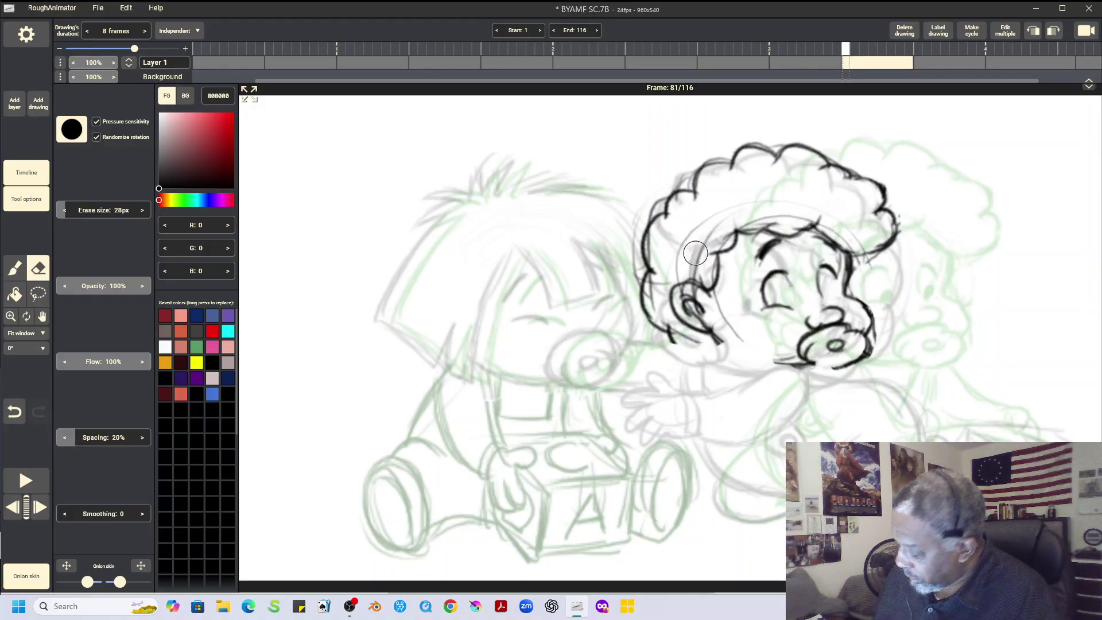
key(b)
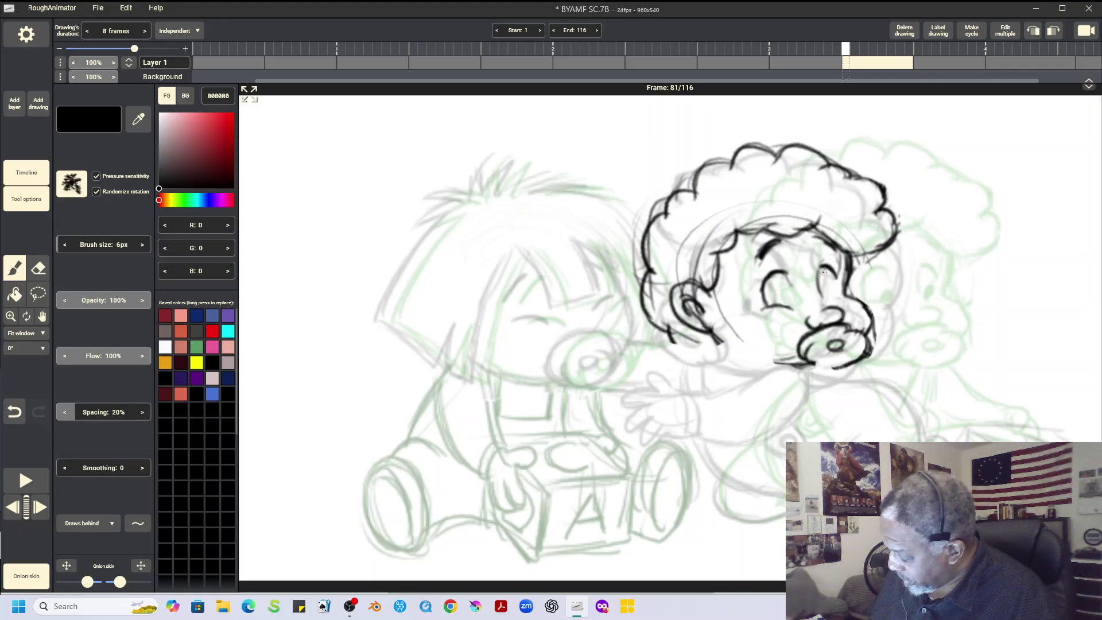
mouse_move(786, 304)
mouse_down()
mouse_move(833, 292)
mouse_move(790, 289)
mouse_move(794, 298)
mouse_up()
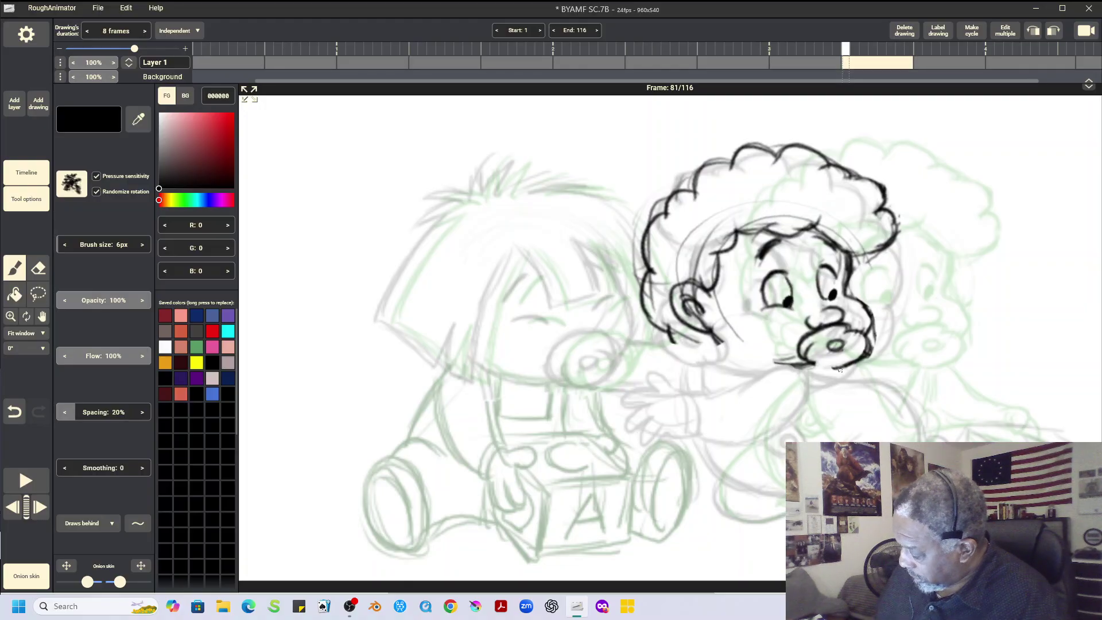
Step: Draw the curly-haired baby's outstretched arm and hand, chest, jawline and the hair below the ear in the frame 81 drawing
mouse_move(831, 364)
mouse_down()
mouse_move(758, 409)
mouse_move(761, 397)
mouse_move(740, 390)
mouse_move(677, 401)
mouse_move(714, 414)
mouse_move(727, 384)
mouse_move(738, 389)
mouse_move(727, 368)
mouse_move(716, 380)
mouse_move(711, 372)
mouse_move(726, 371)
mouse_move(723, 385)
mouse_move(685, 390)
mouse_move(713, 398)
mouse_move(693, 401)
mouse_move(693, 419)
mouse_move(729, 411)
mouse_move(705, 431)
mouse_move(731, 415)
mouse_move(723, 425)
mouse_move(737, 393)
mouse_move(754, 434)
mouse_up()
drag(740, 389, 757, 430)
mouse_move(743, 389)
mouse_down()
mouse_move(769, 427)
mouse_move(787, 395)
mouse_move(806, 410)
mouse_up()
mouse_move(812, 366)
mouse_down()
mouse_move(772, 394)
mouse_move(838, 430)
mouse_move(737, 439)
mouse_up()
drag(827, 425, 792, 436)
mouse_move(841, 366)
mouse_down()
mouse_move(827, 430)
mouse_move(728, 441)
mouse_move(758, 444)
mouse_up()
mouse_move(731, 356)
mouse_down()
mouse_move(714, 341)
mouse_move(779, 373)
mouse_move(737, 361)
mouse_move(805, 368)
mouse_move(760, 373)
mouse_up()
mouse_move(677, 323)
mouse_down()
mouse_move(672, 351)
mouse_move(711, 362)
mouse_up()
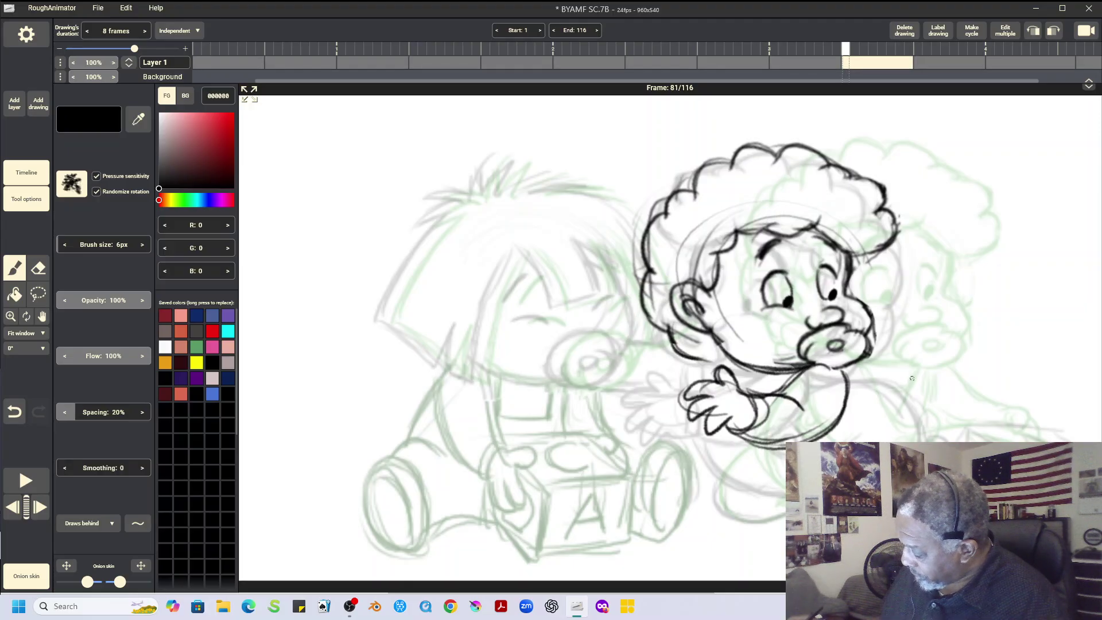
Step: Draw the crawling baby's back, legs and feet, add motion lines trailing from the head and hand, and darken the pupils
mouse_move(848, 368)
mouse_down()
mouse_move(890, 387)
mouse_move(928, 439)
mouse_up()
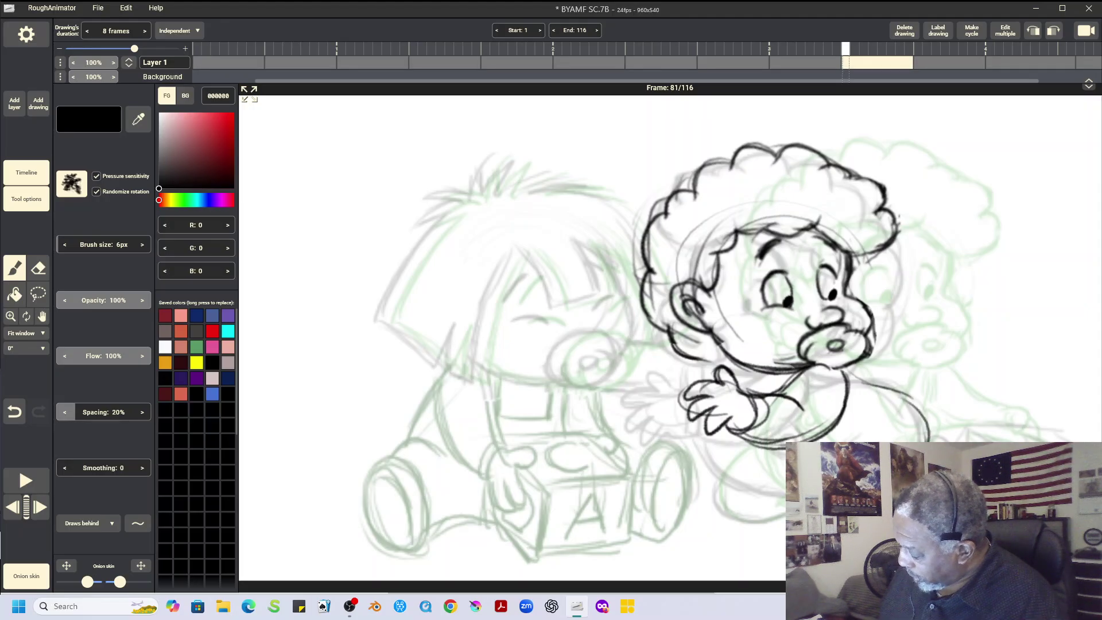
mouse_move(725, 430)
mouse_down()
mouse_move(784, 492)
mouse_move(722, 429)
mouse_up()
mouse_move(724, 356)
mouse_down()
mouse_move(715, 371)
mouse_move(741, 397)
mouse_move(714, 514)
mouse_move(786, 511)
mouse_up()
mouse_move(718, 495)
mouse_down()
mouse_move(780, 516)
mouse_move(786, 497)
mouse_up()
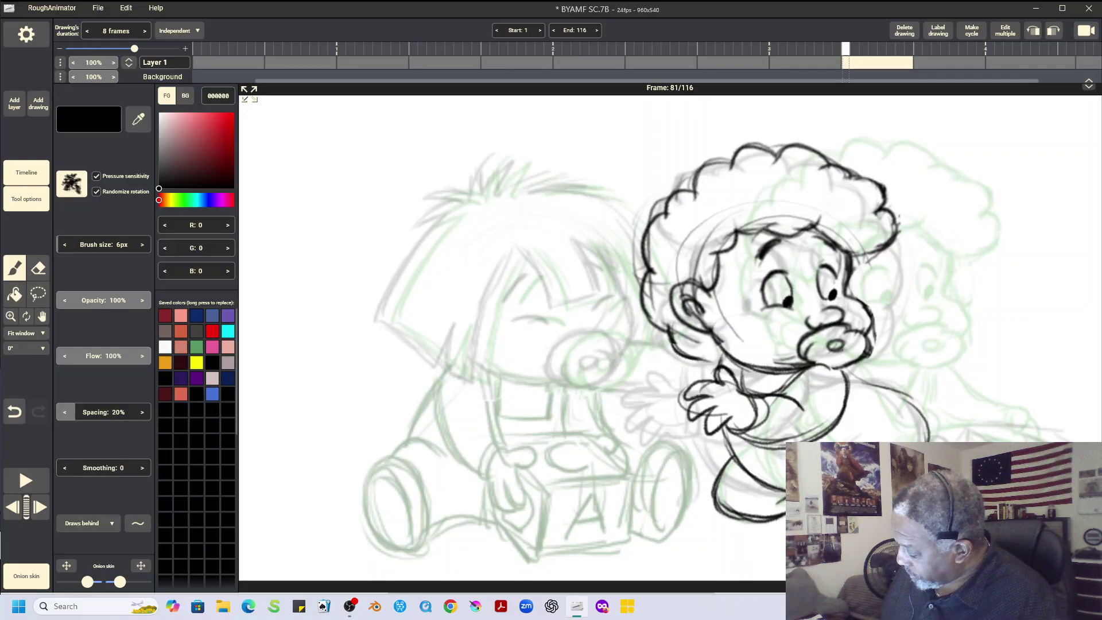
drag(929, 437, 950, 440)
mouse_move(698, 352)
mouse_down()
mouse_move(721, 357)
mouse_move(696, 367)
mouse_move(637, 361)
mouse_up()
mouse_move(689, 403)
mouse_down()
mouse_move(638, 407)
mouse_move(746, 421)
mouse_move(684, 425)
mouse_move(635, 396)
mouse_move(711, 420)
mouse_up()
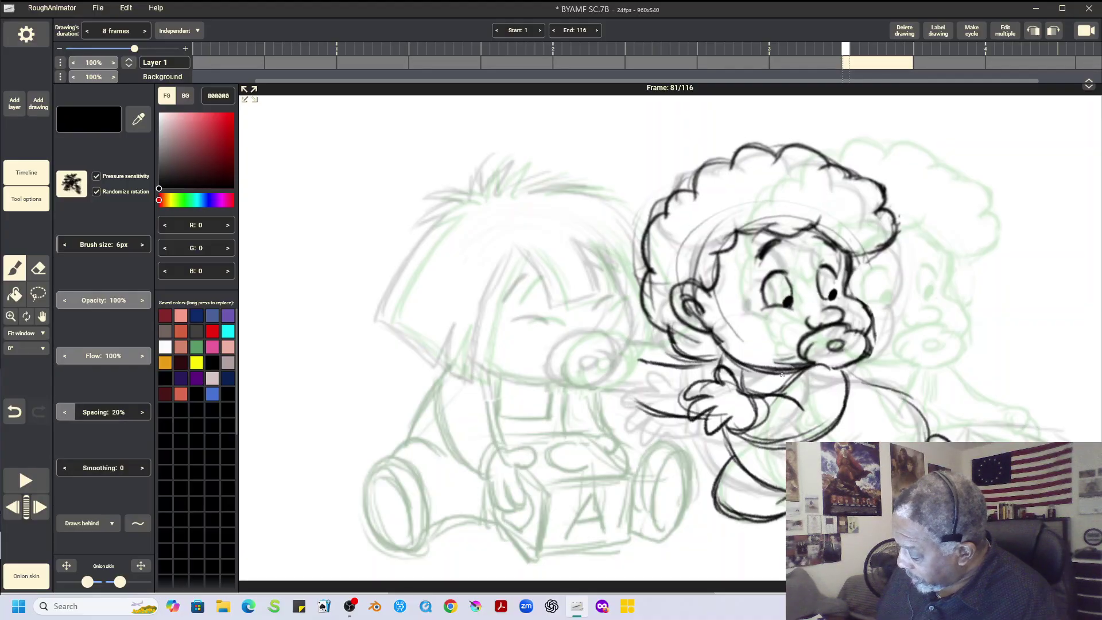
mouse_move(840, 371)
mouse_down()
mouse_move(889, 414)
mouse_move(850, 376)
mouse_move(934, 439)
mouse_up()
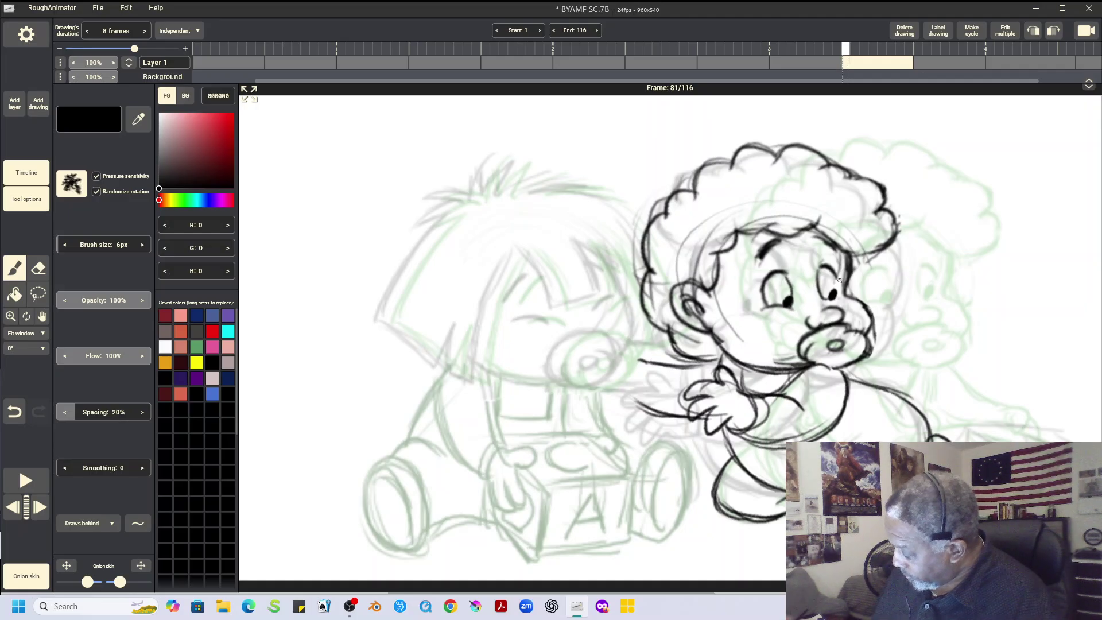
drag(833, 295, 787, 302)
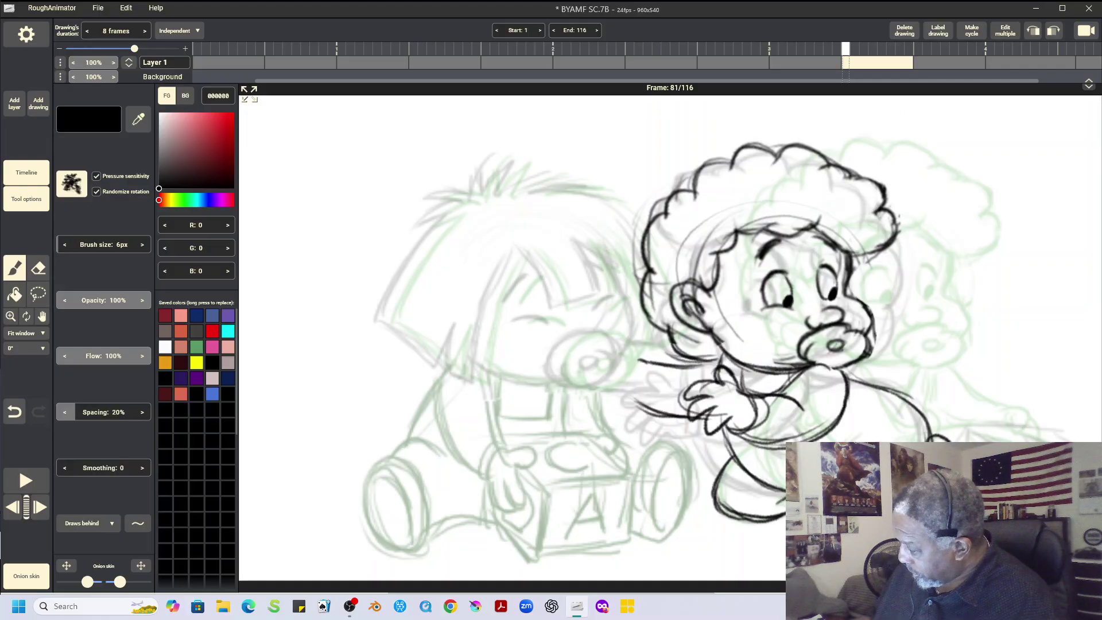
Step: Flip between the drawings at frames 65, 73, 81 and 89 to examine how the new inbetween moves
key(Left)
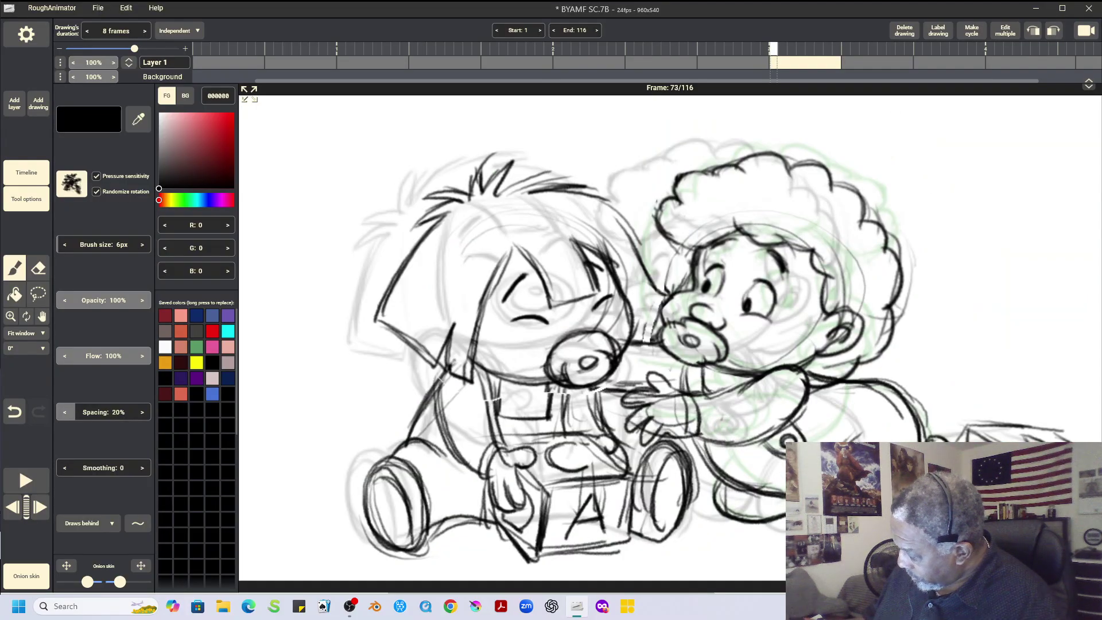
key(Right)
key(Right)
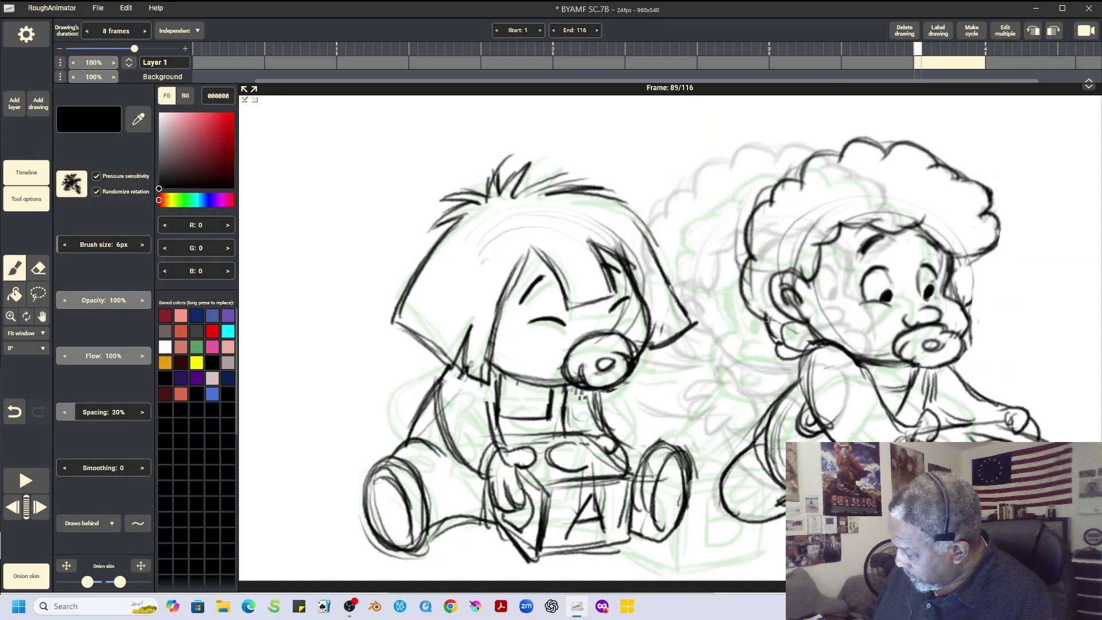
key(Left)
key(Left)
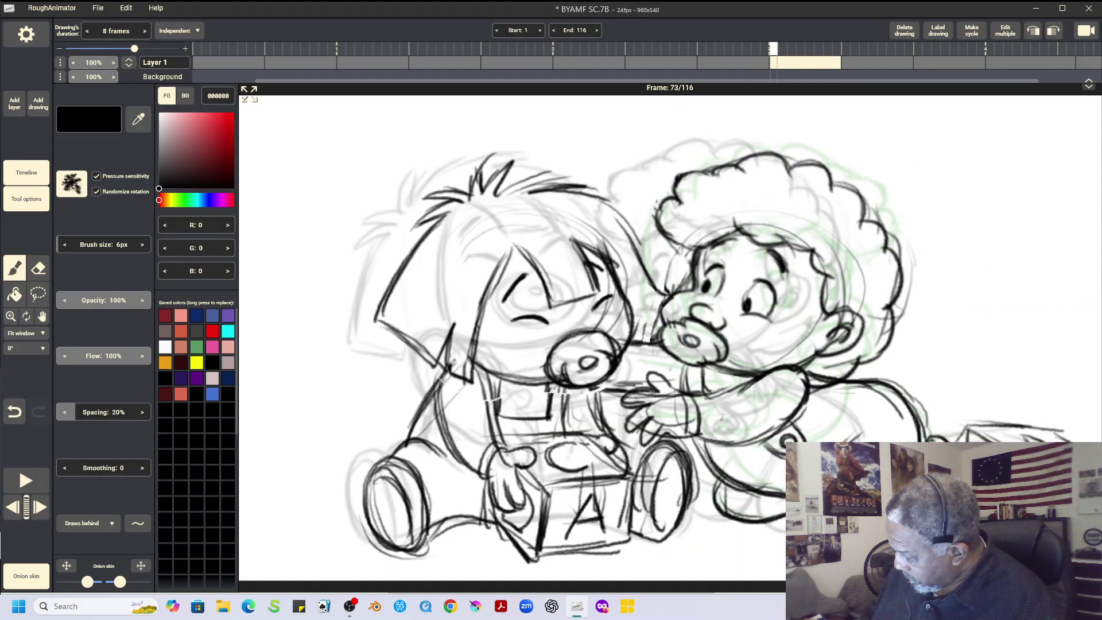
key(Left)
key(Right)
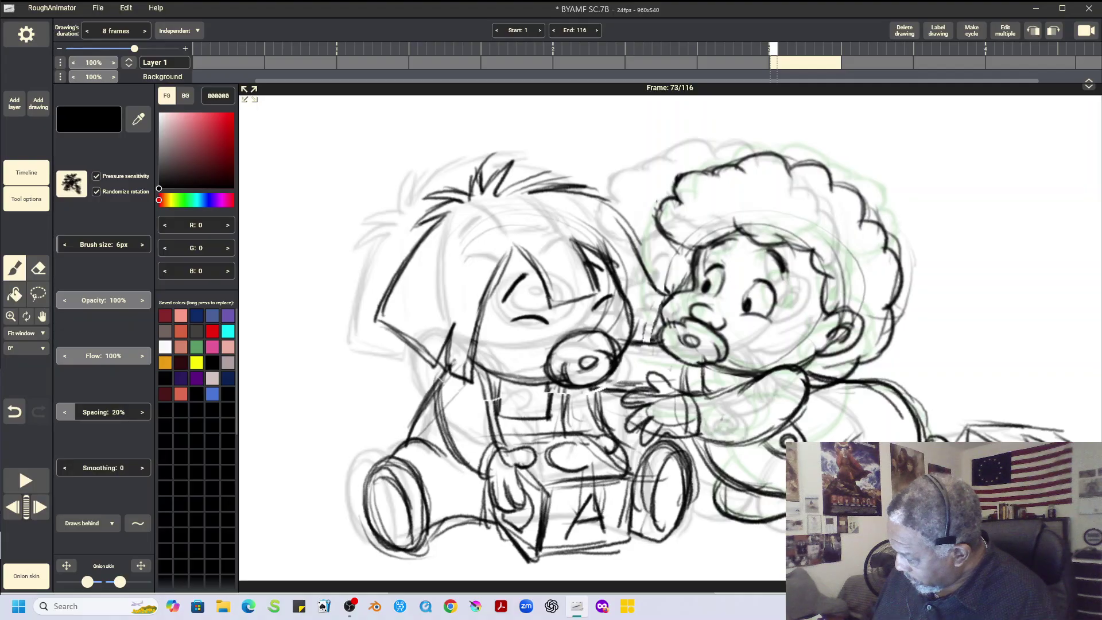
key(Right)
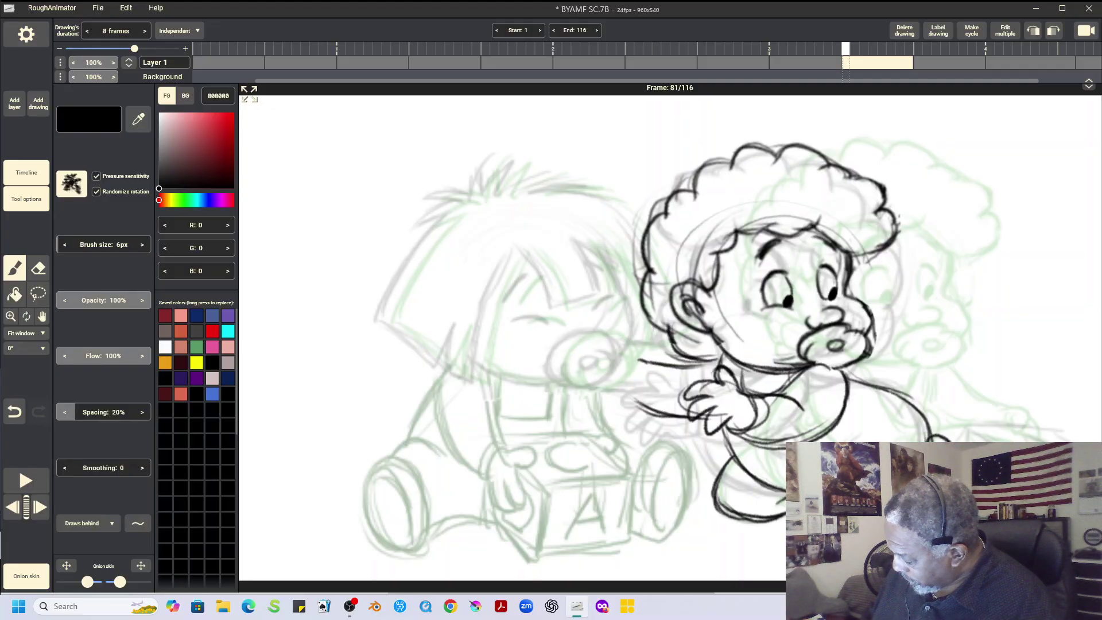
key(Left)
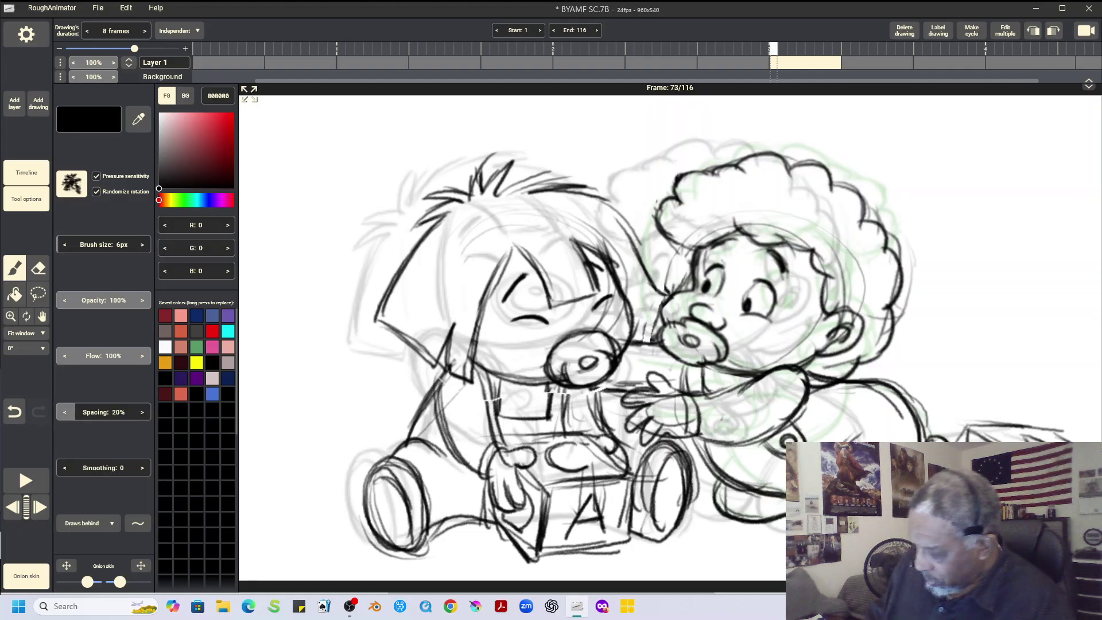
key(Right)
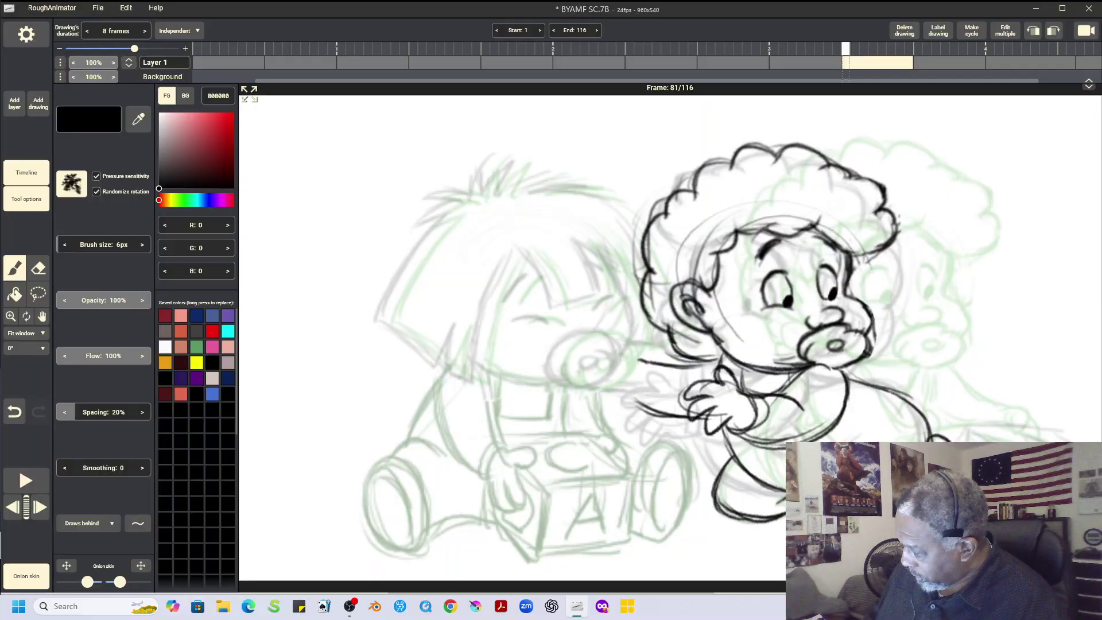
key(Right)
key(Left)
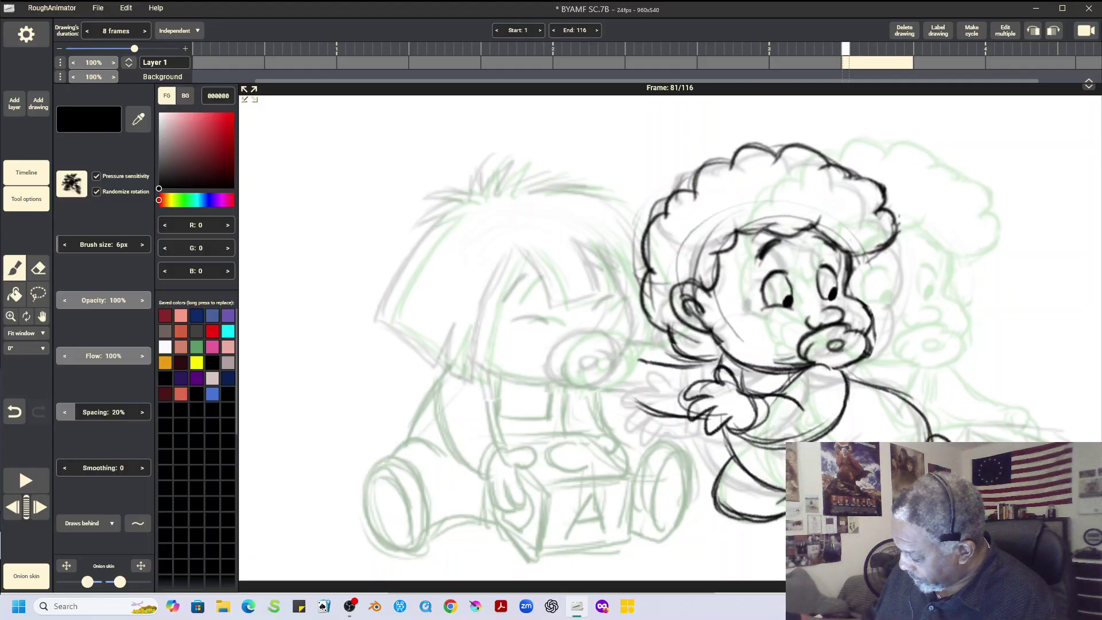
Step: Copy the toy block behind the curly-haired baby from the frame 73 drawing and paste it into the frame 81 drawing
key(Left)
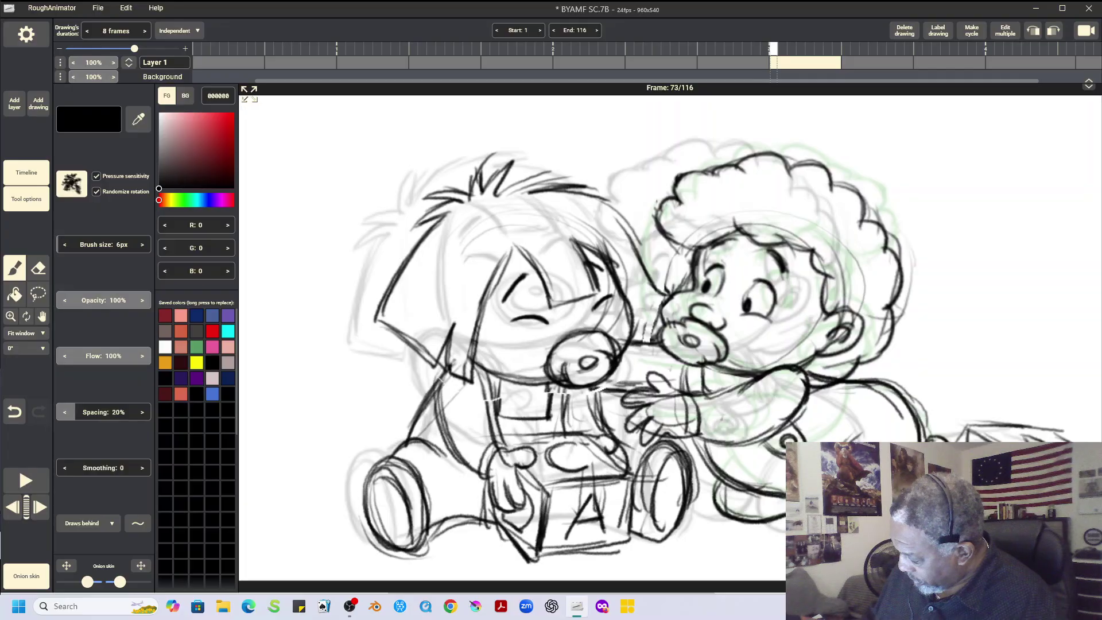
click(38, 294)
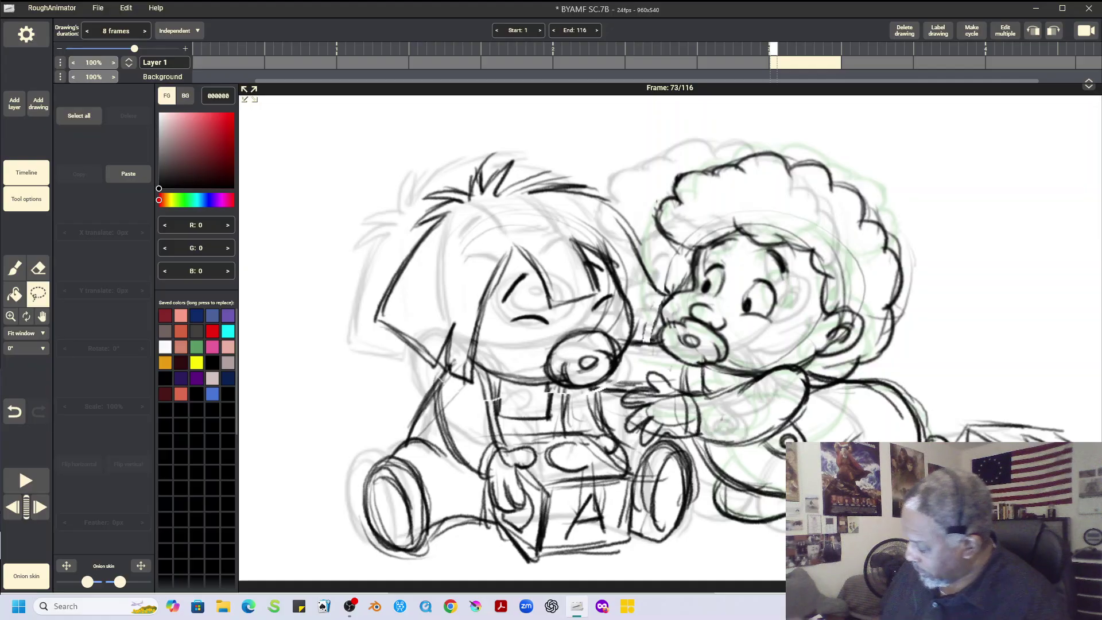
mouse_move(1087, 418)
mouse_down()
mouse_move(995, 409)
mouse_move(959, 436)
mouse_move(1090, 442)
mouse_up()
mouse_move(1050, 505)
mouse_down()
mouse_move(1081, 476)
mouse_move(1095, 430)
mouse_move(970, 409)
mouse_move(1027, 440)
mouse_move(1075, 421)
mouse_move(1083, 439)
mouse_move(1101, 426)
mouse_up()
key(ctrl+d)
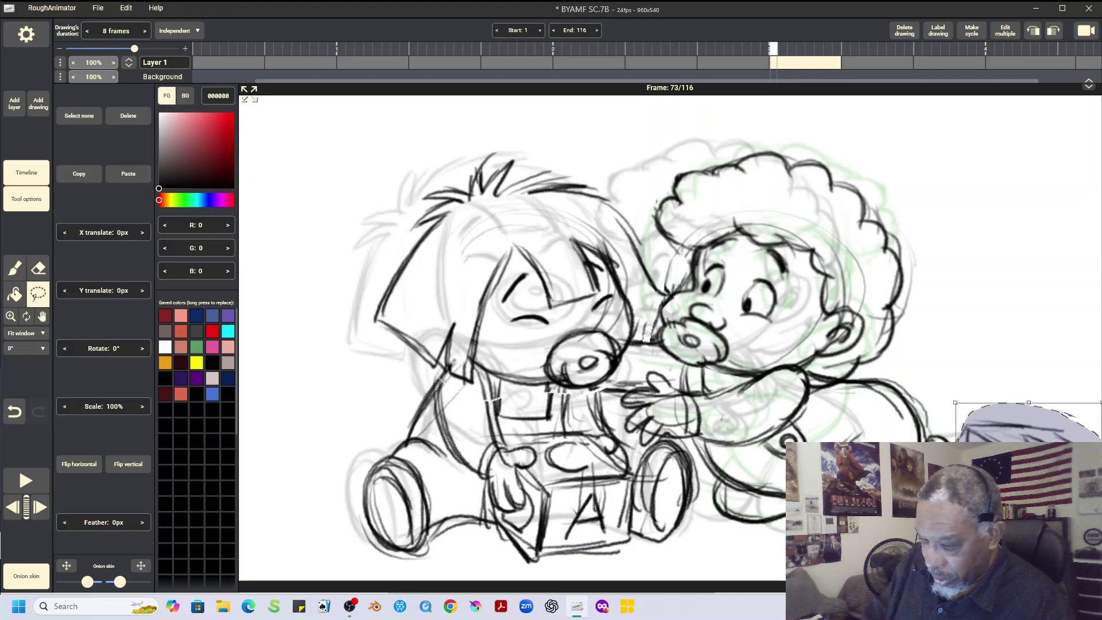
key(ctrl+c)
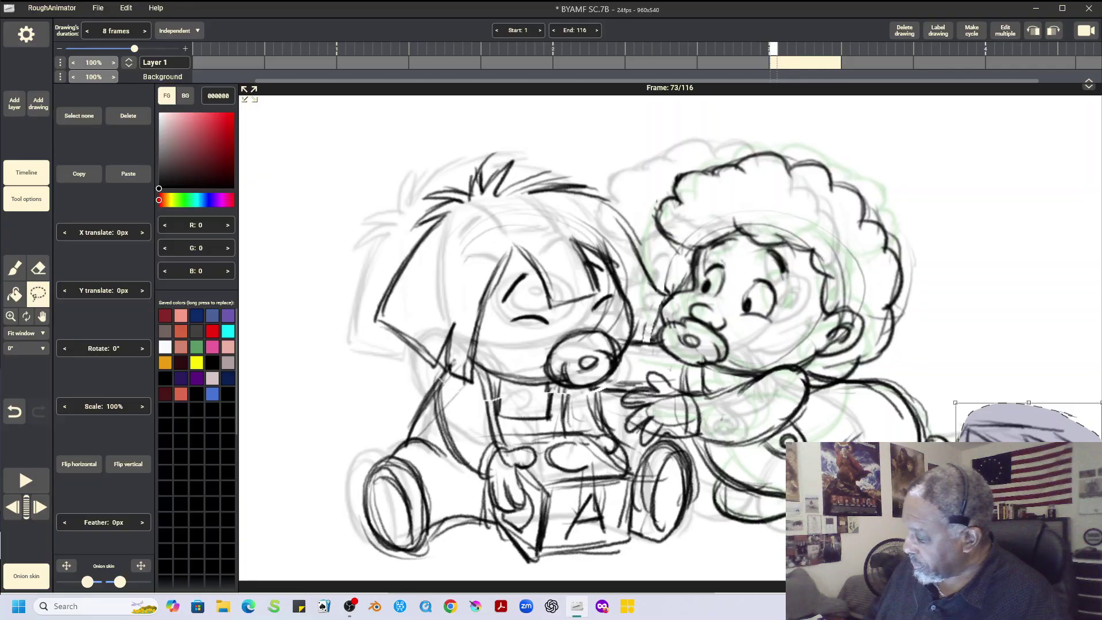
key(Right)
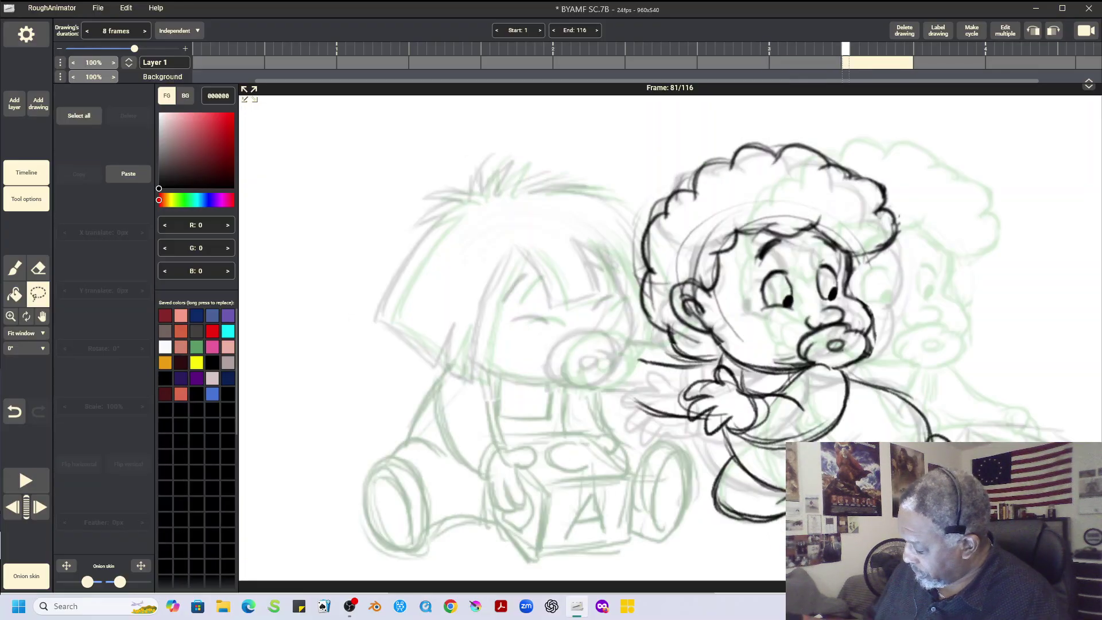
click(128, 173)
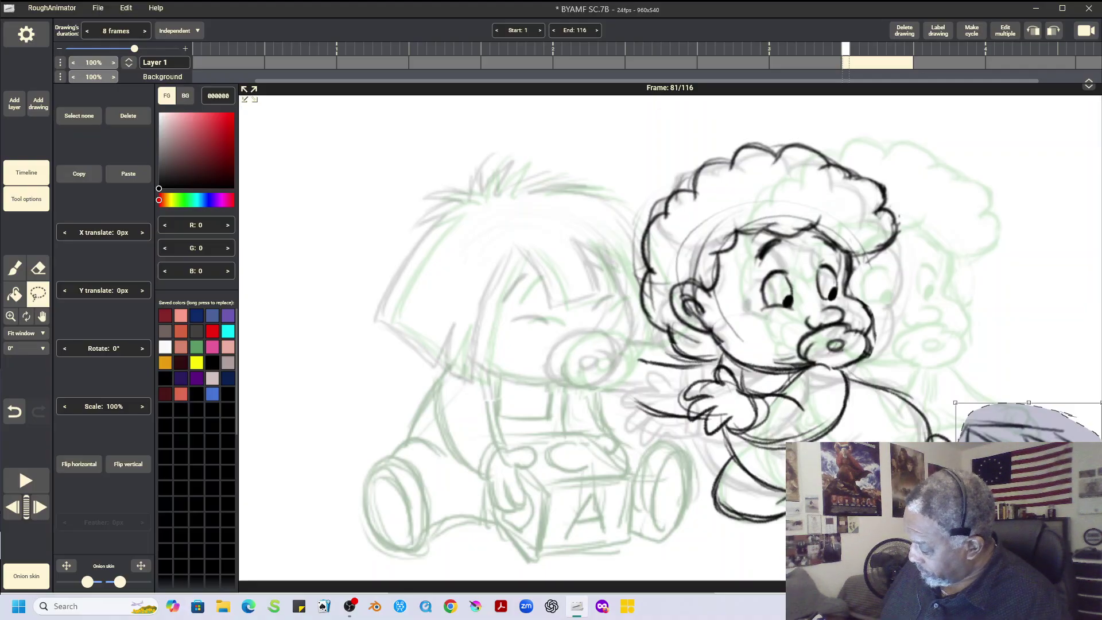
click(79, 116)
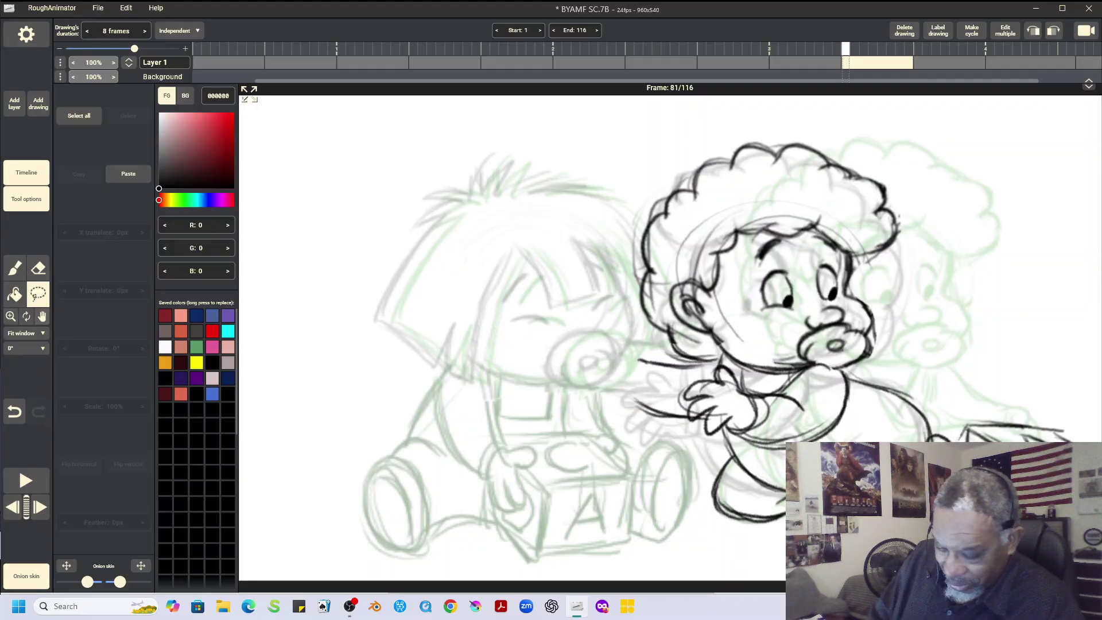
Step: Select the toy block behind the curly-haired baby in the frame 81 drawing, rotate it by -11° and nudge it slightly
click(26, 332)
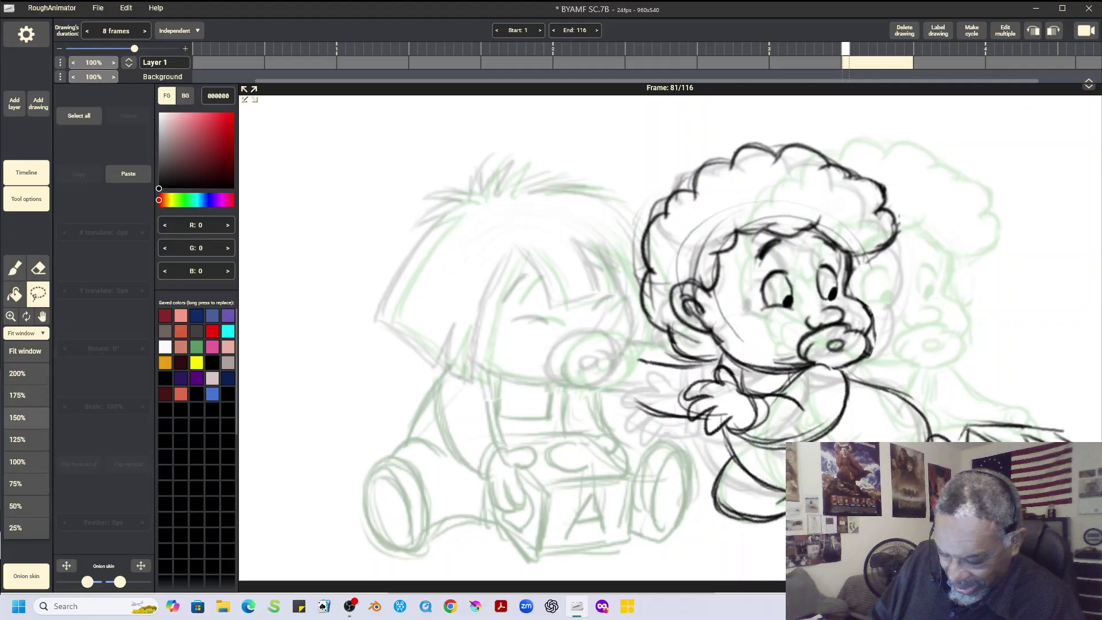
click(26, 461)
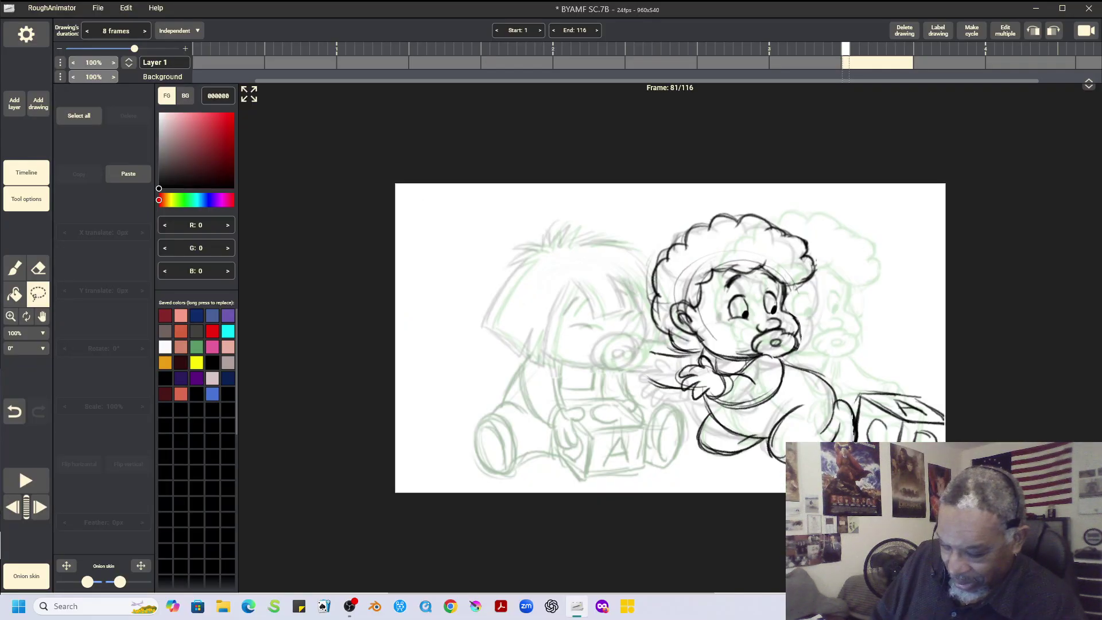
click(42, 317)
drag(409, 190, 257, 95)
key(l)
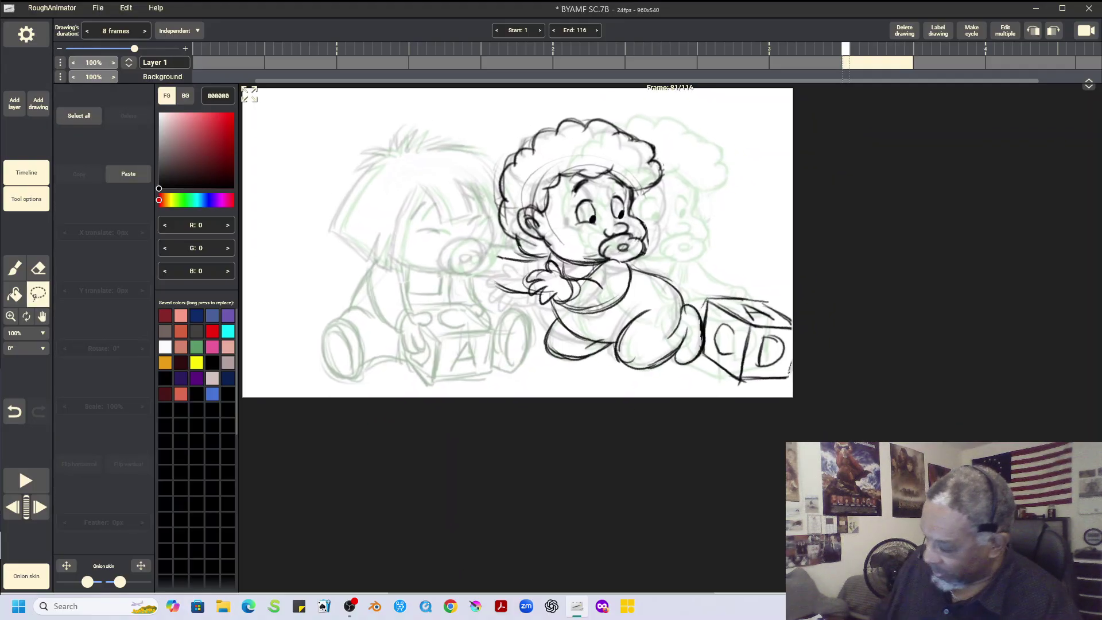
mouse_move(734, 279)
mouse_down()
mouse_move(782, 282)
mouse_move(703, 299)
mouse_move(695, 351)
mouse_move(780, 396)
mouse_move(768, 275)
mouse_move(825, 266)
mouse_move(811, 254)
mouse_up()
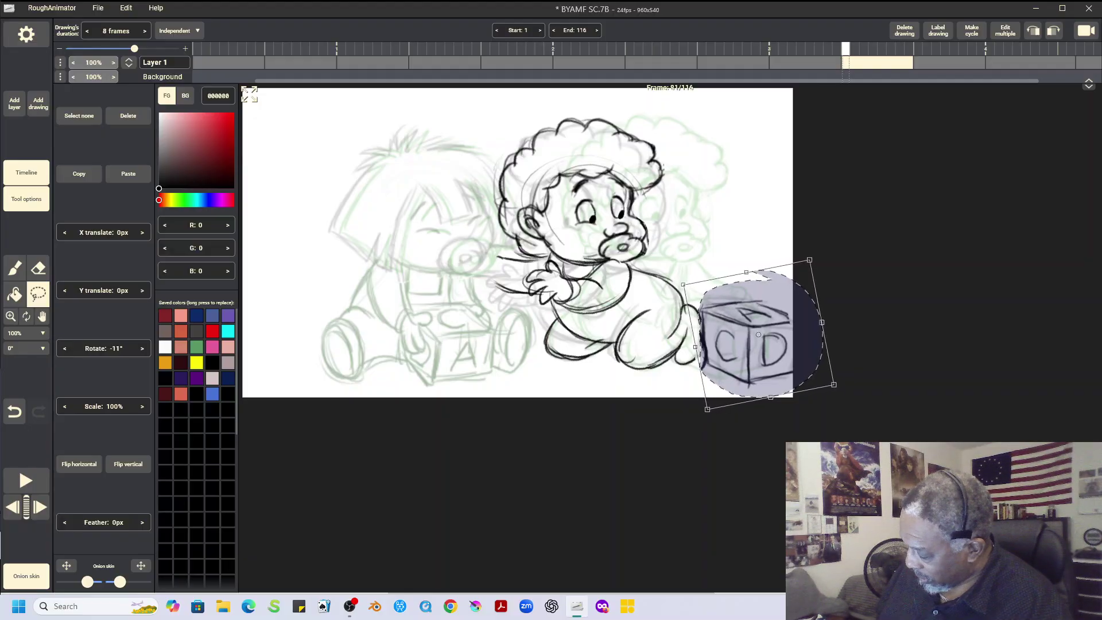
drag(758, 335, 756, 335)
key(Return)
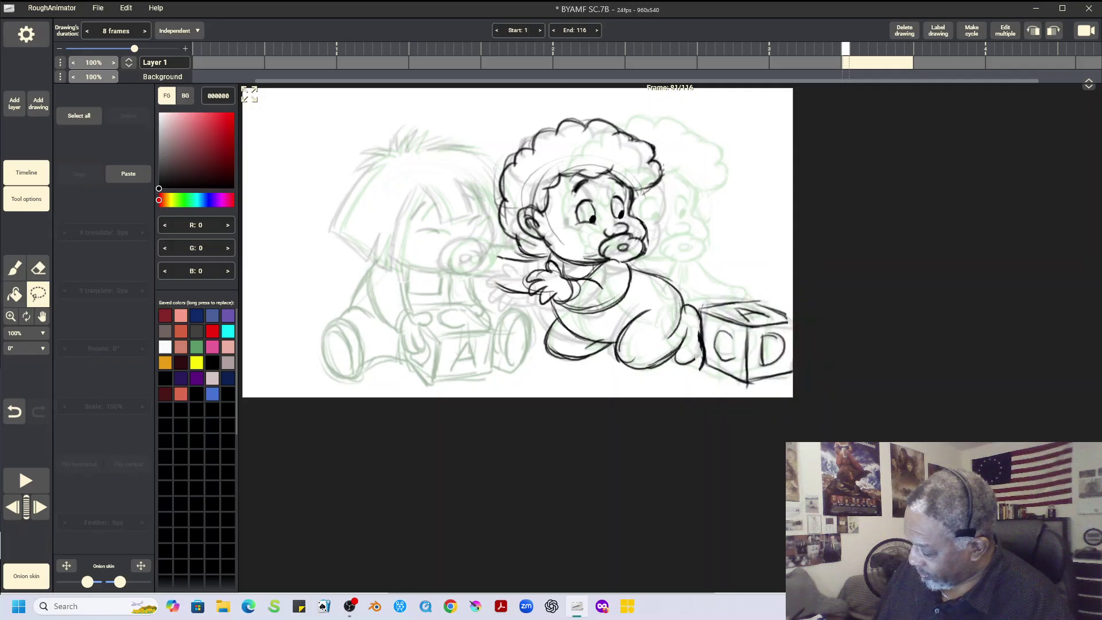
Step: Erase the stray marks between the baby's foot and the toy block, and extend the block's cut-off edges to the canvas border
key(e)
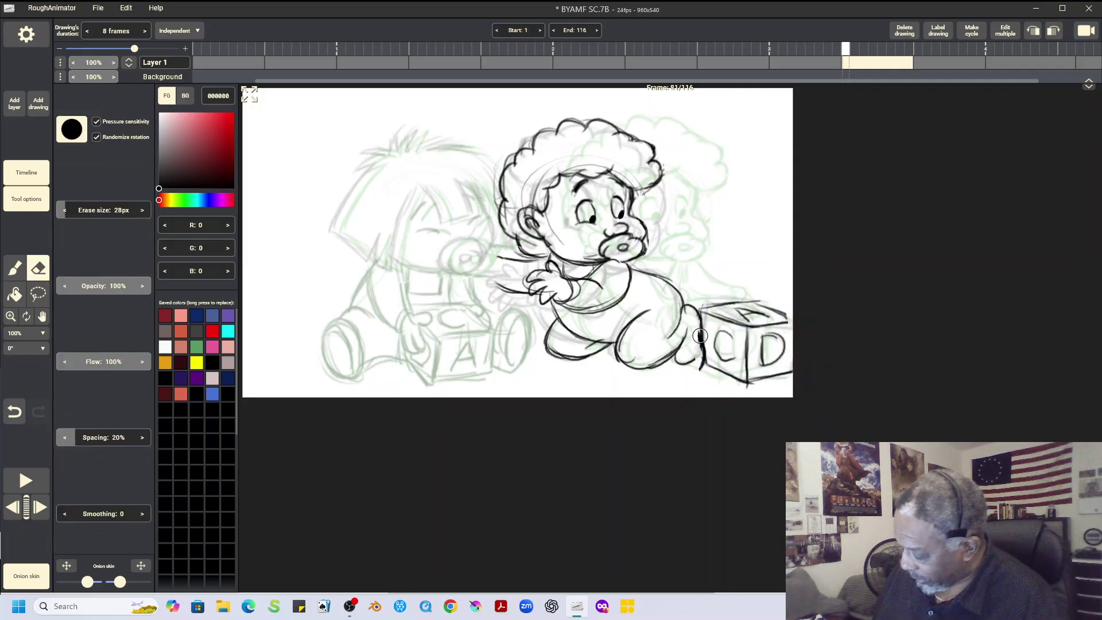
mouse_move(698, 332)
mouse_down()
mouse_move(702, 355)
mouse_move(700, 313)
mouse_move(703, 360)
mouse_up()
click(15, 268)
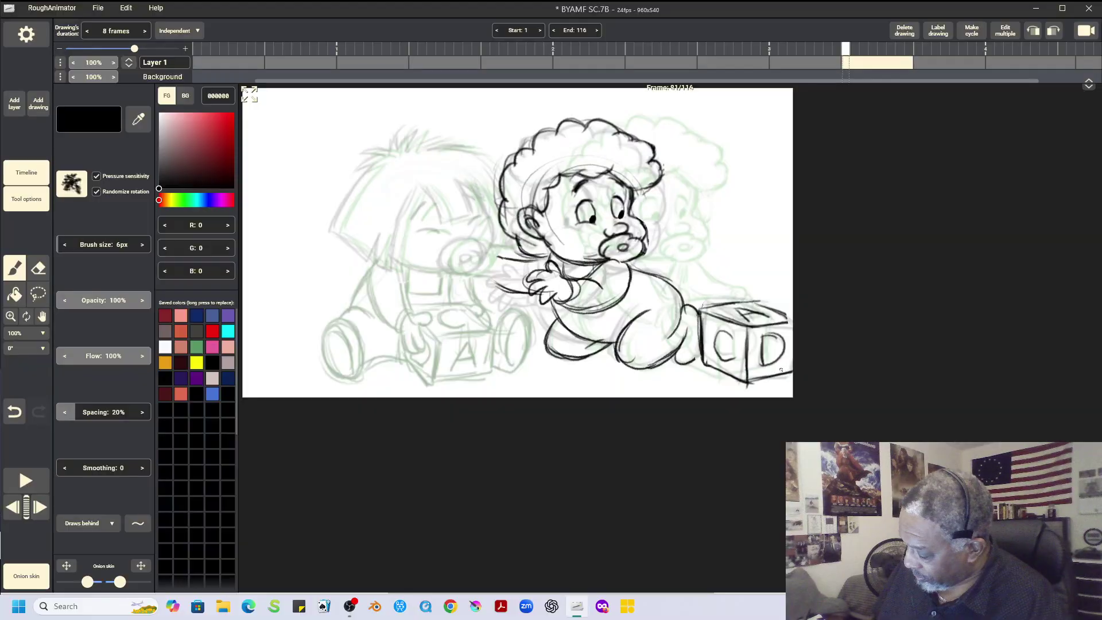
drag(782, 313, 793, 320)
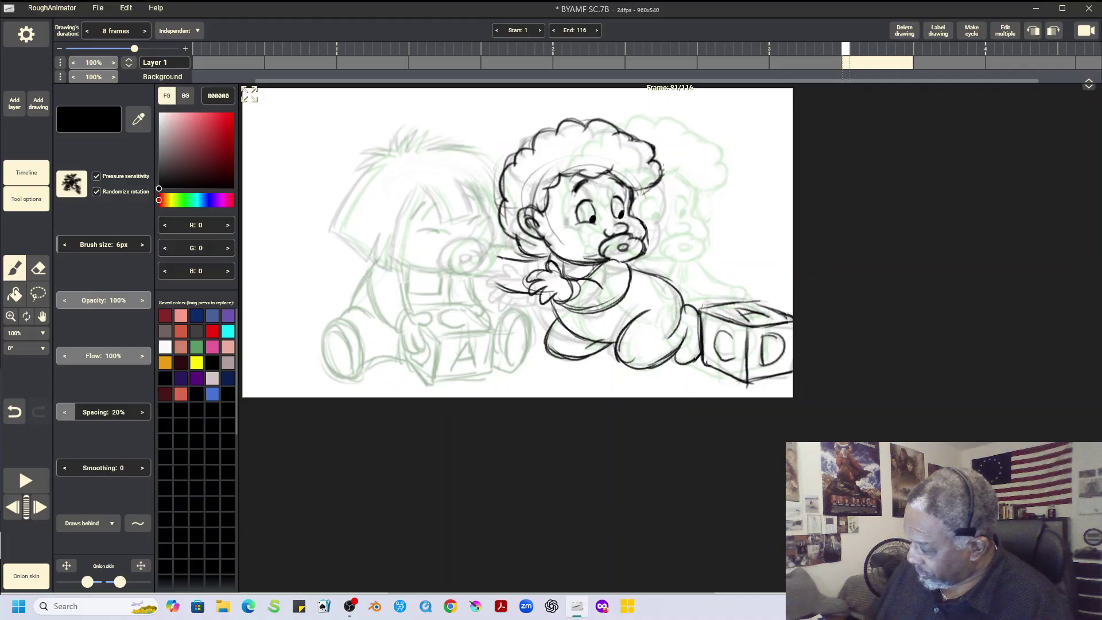
Step: Flip repeatedly between the drawings at frames 73, 81 and 89 to examine the baby's turn and the block's movement
key(Left)
key(Right)
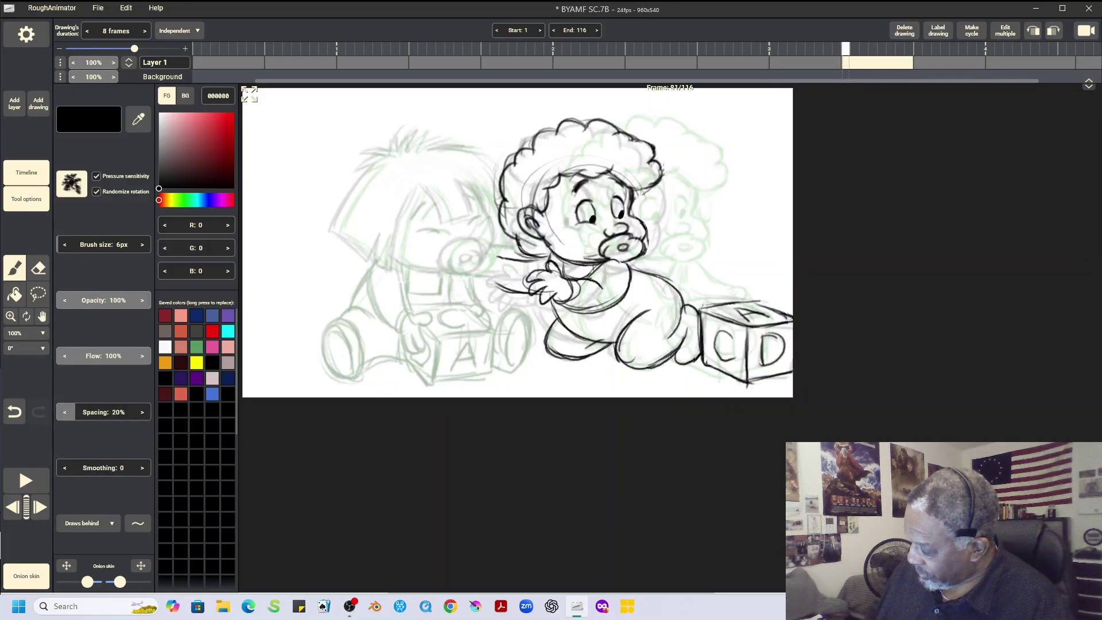
key(Right)
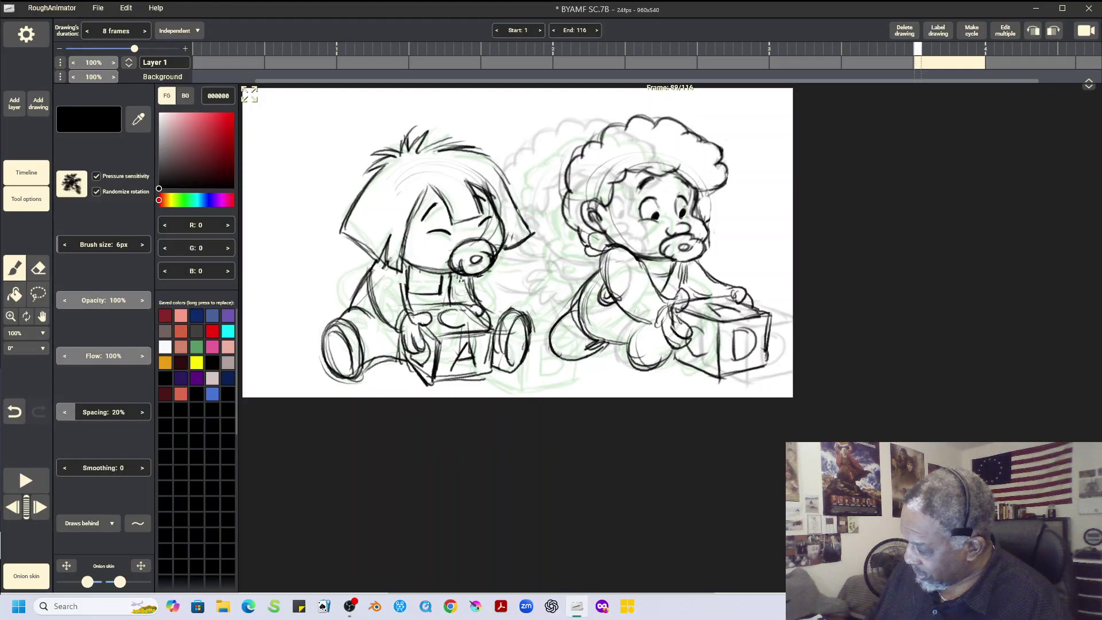
key(Left)
key(Right)
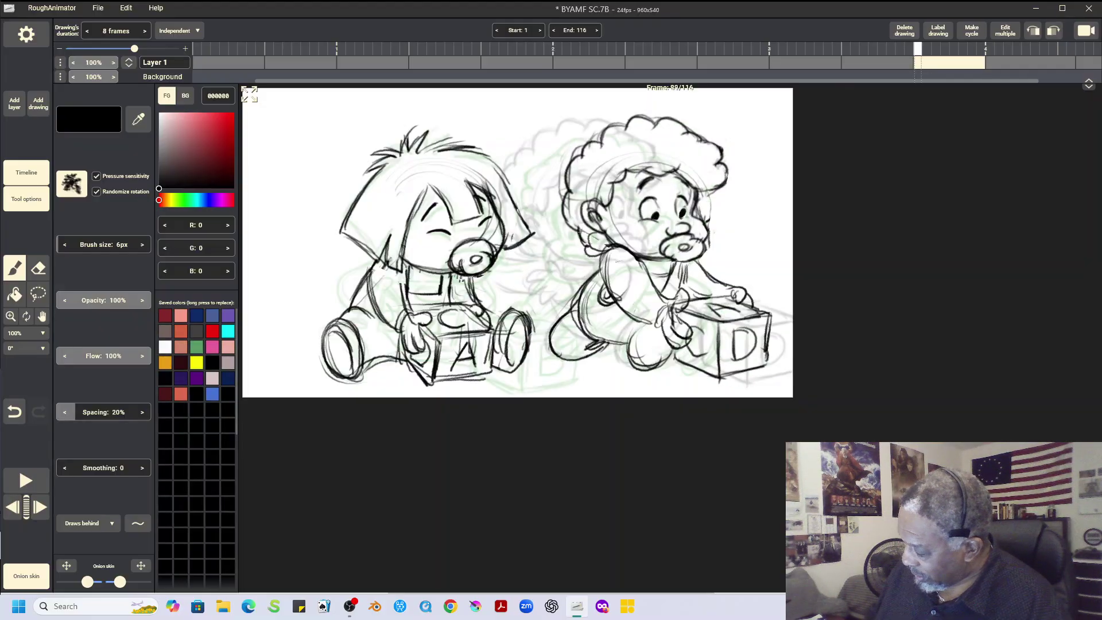
key(Left)
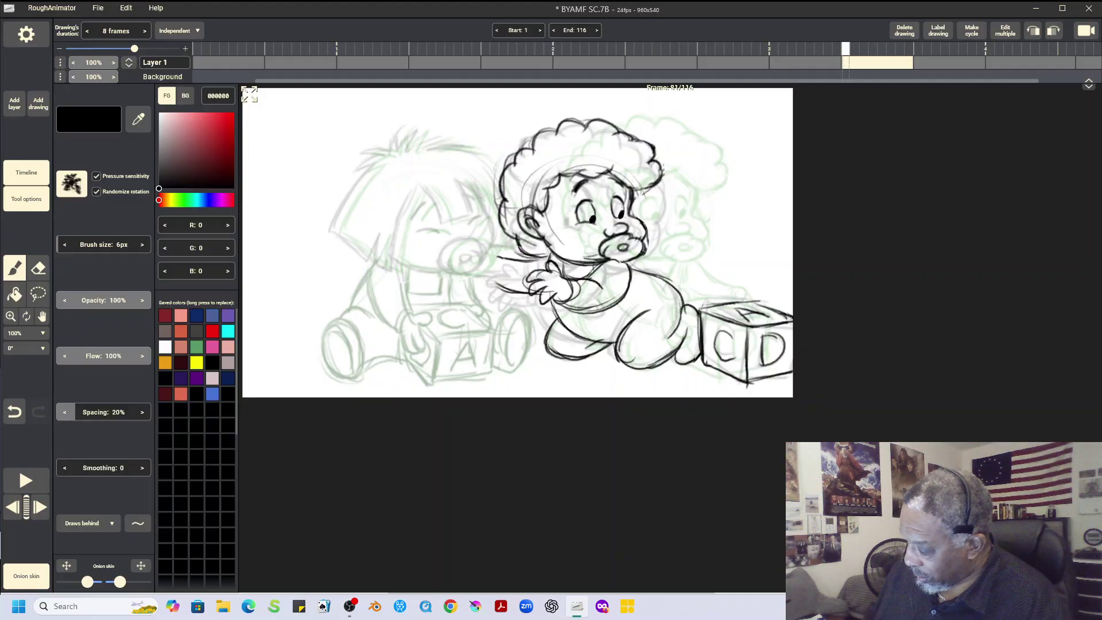
key(Left)
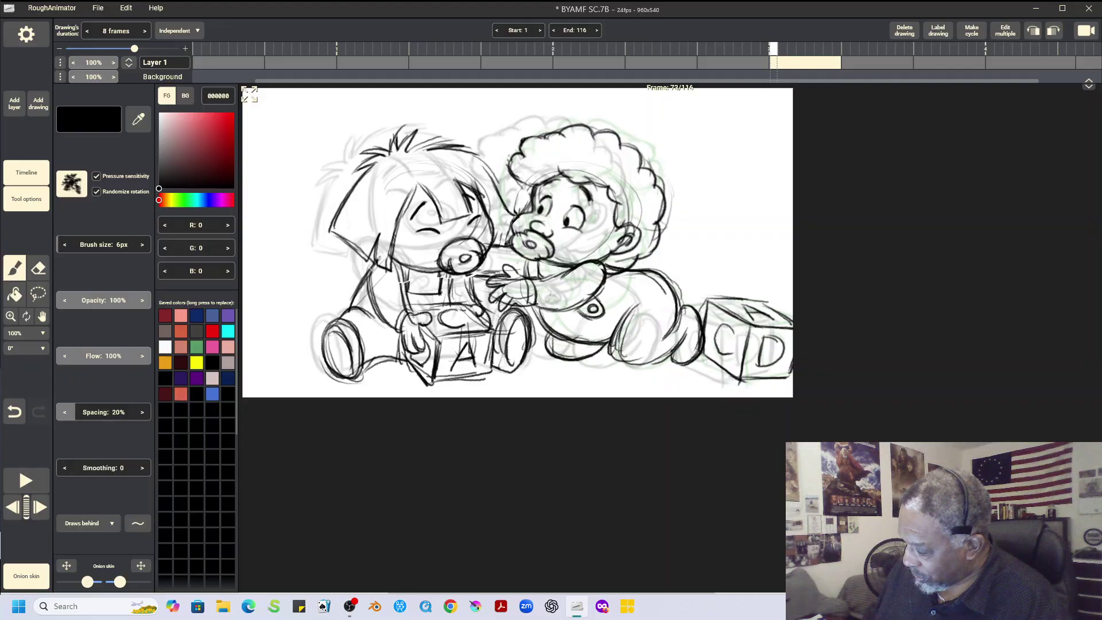
key(Right)
key(Right)
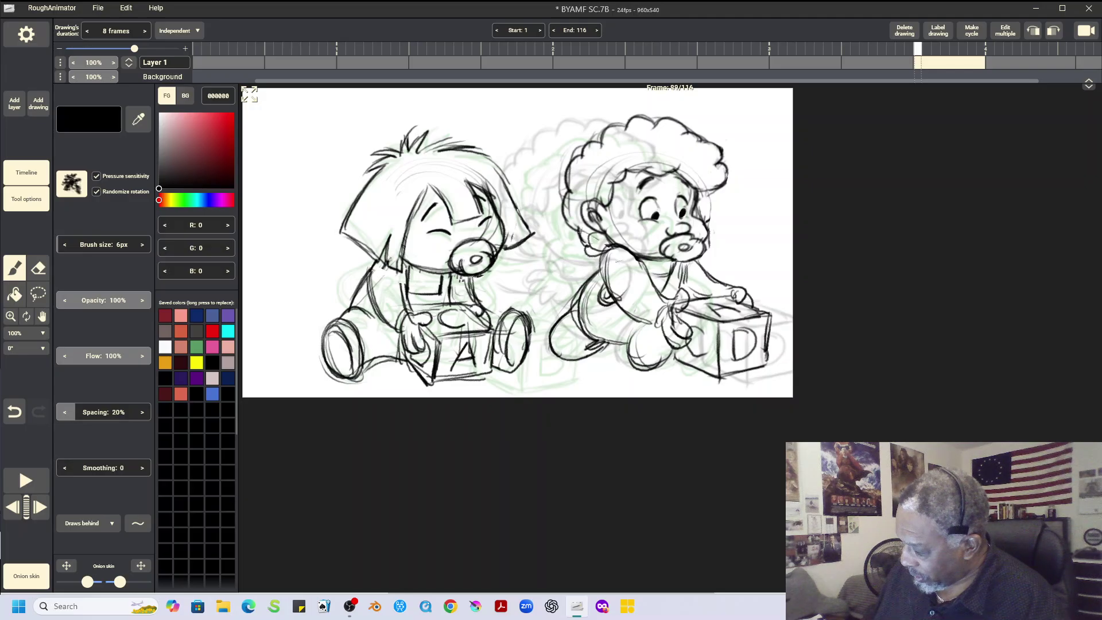
key(Left)
key(Left)
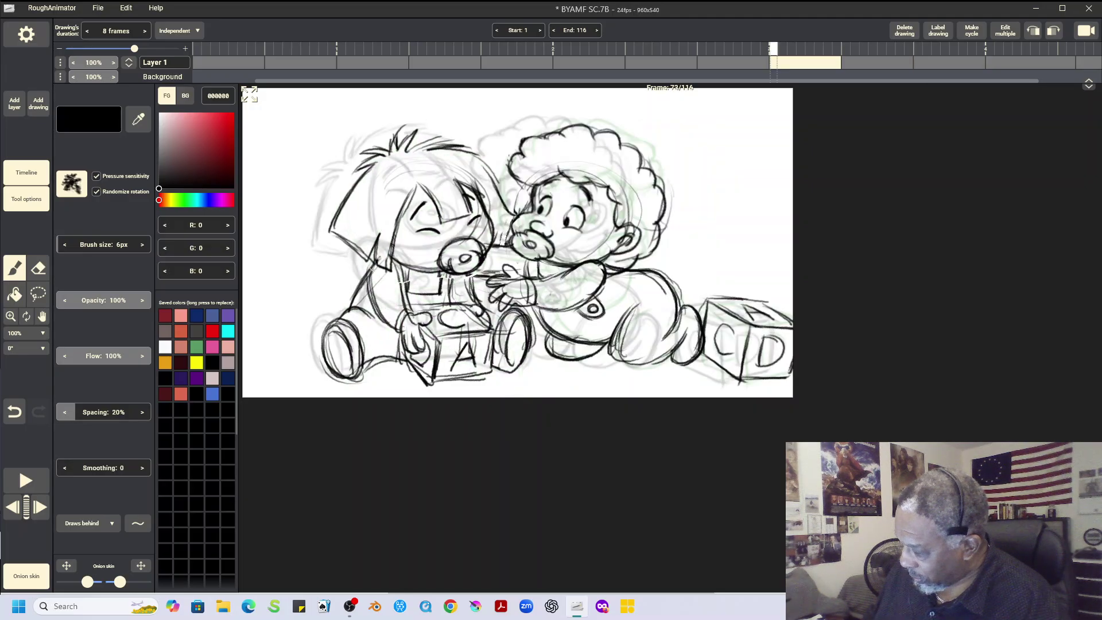
key(Right)
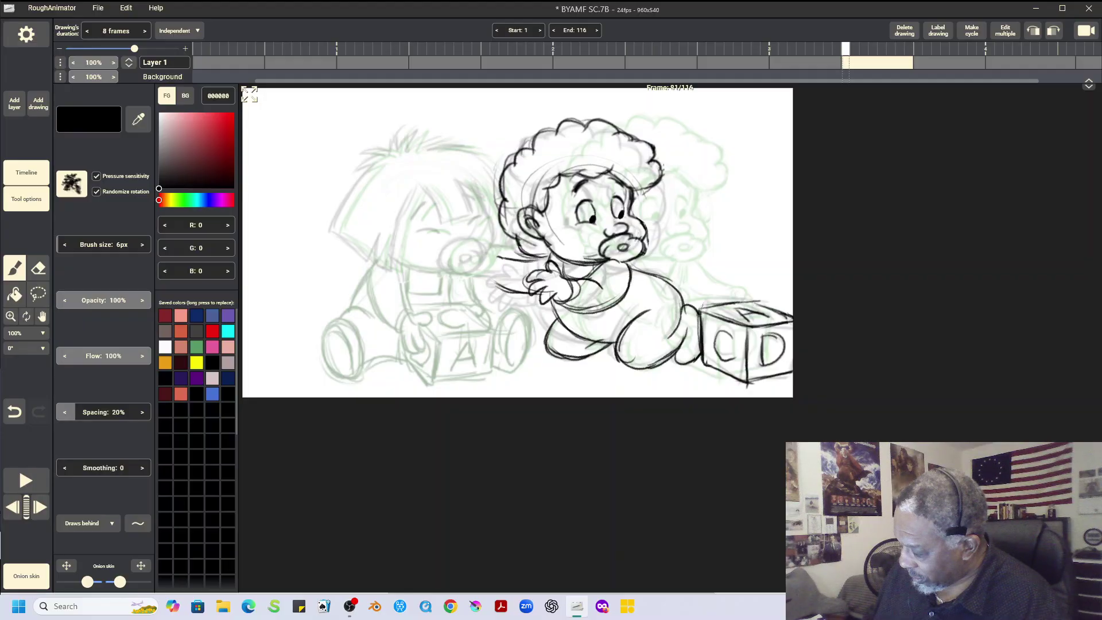
key(Left)
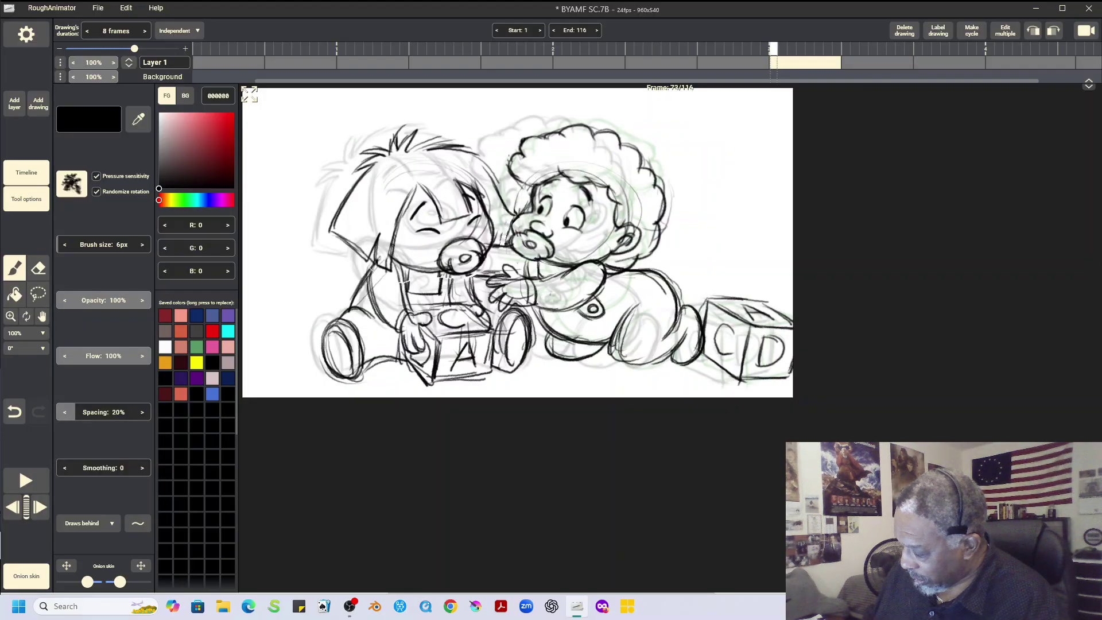
key(Right)
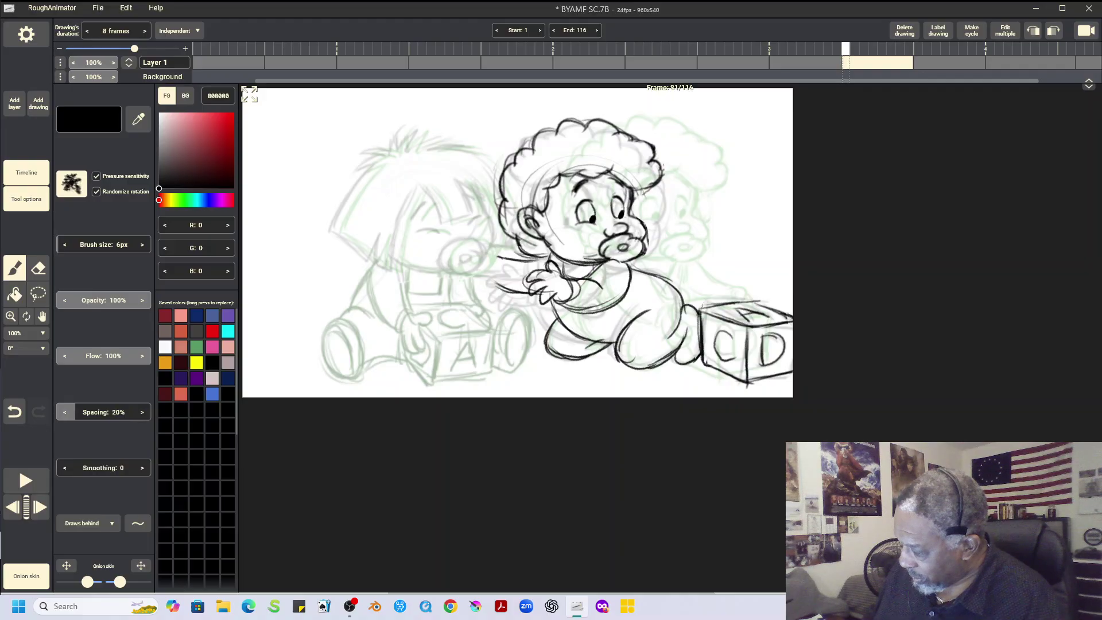
key(Right)
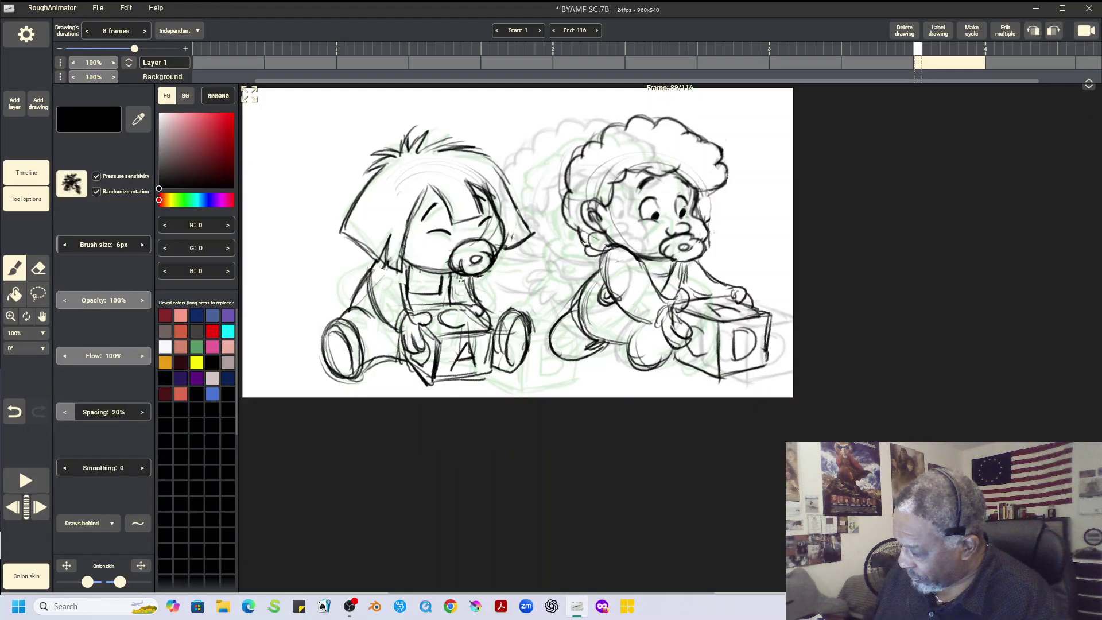
key(Left)
key(Left)
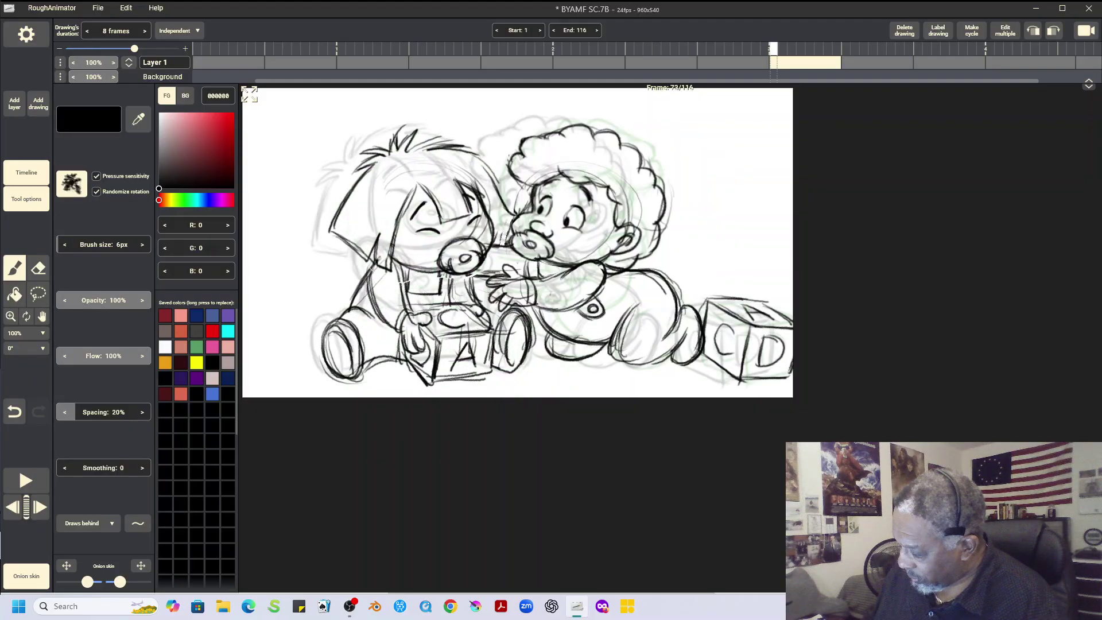
key(Right)
key(Right)
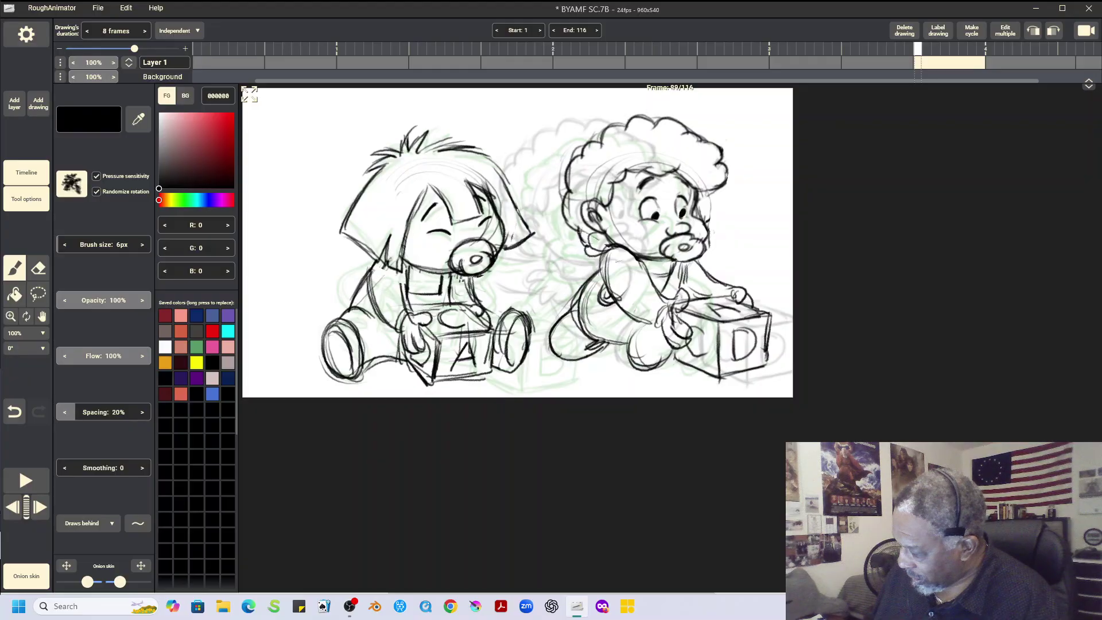
key(Left)
key(Left)
key(Right)
key(Right)
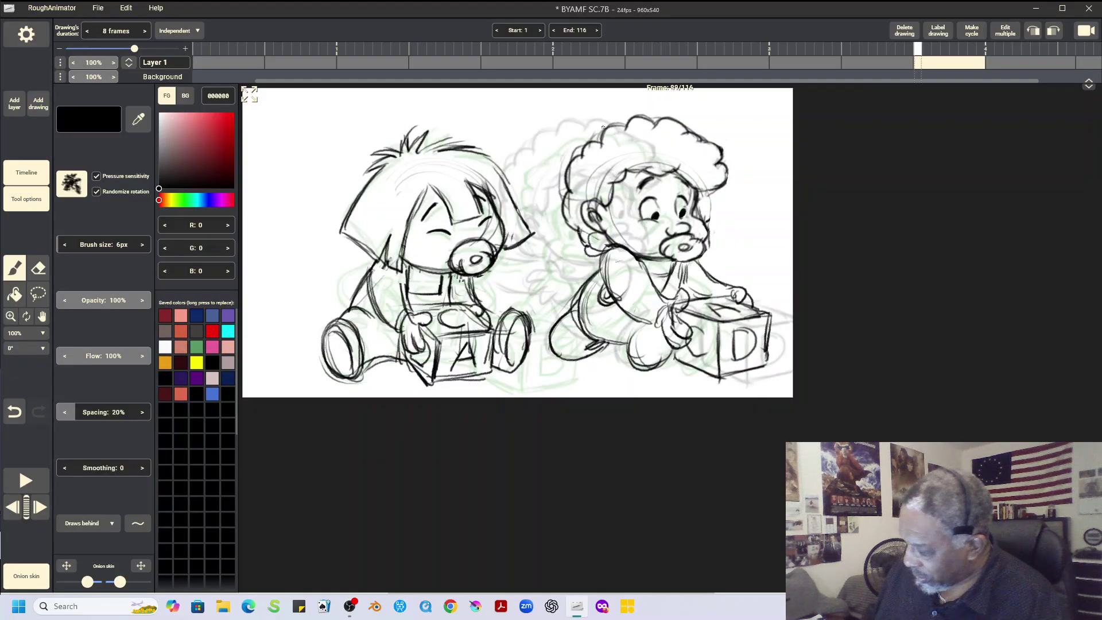
Step: Copy the straight-haired baby with its block from the frame 89 drawing and paste it into the frame 81 drawing
click(38, 294)
mouse_move(398, 114)
mouse_down()
mouse_move(493, 122)
mouse_move(301, 333)
mouse_move(436, 401)
mouse_move(537, 367)
mouse_move(548, 287)
mouse_move(494, 118)
mouse_up()
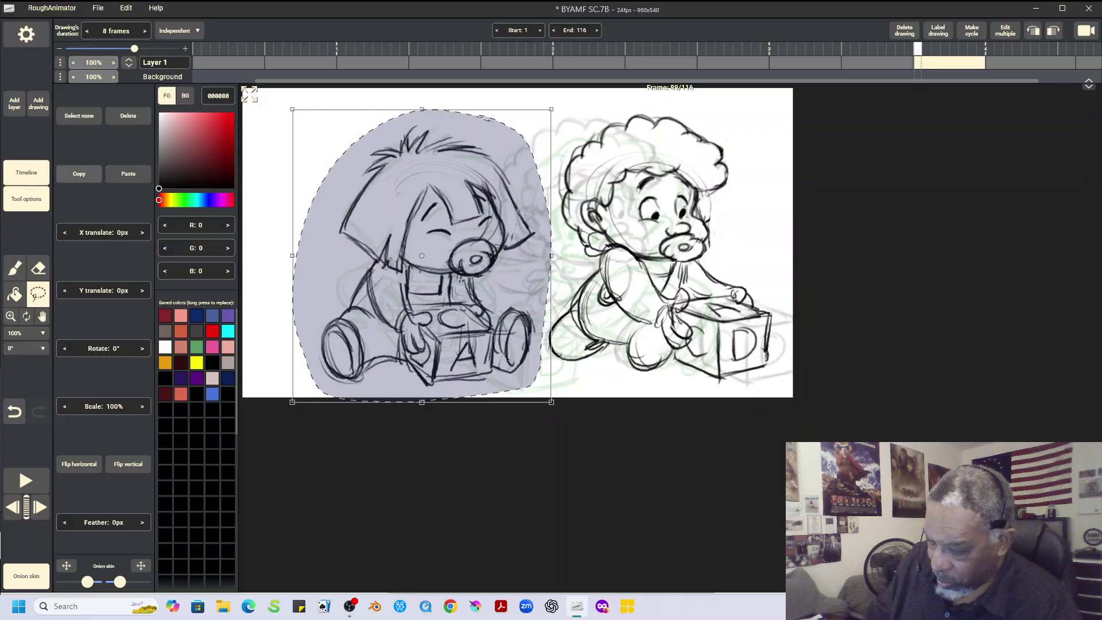
click(80, 173)
key(Left)
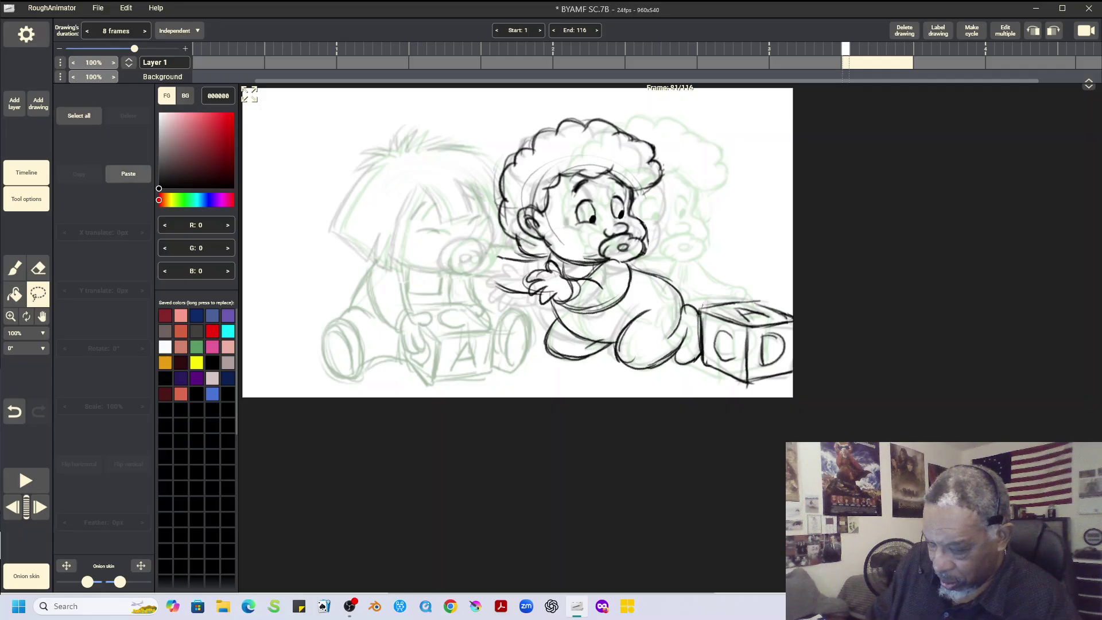
click(128, 173)
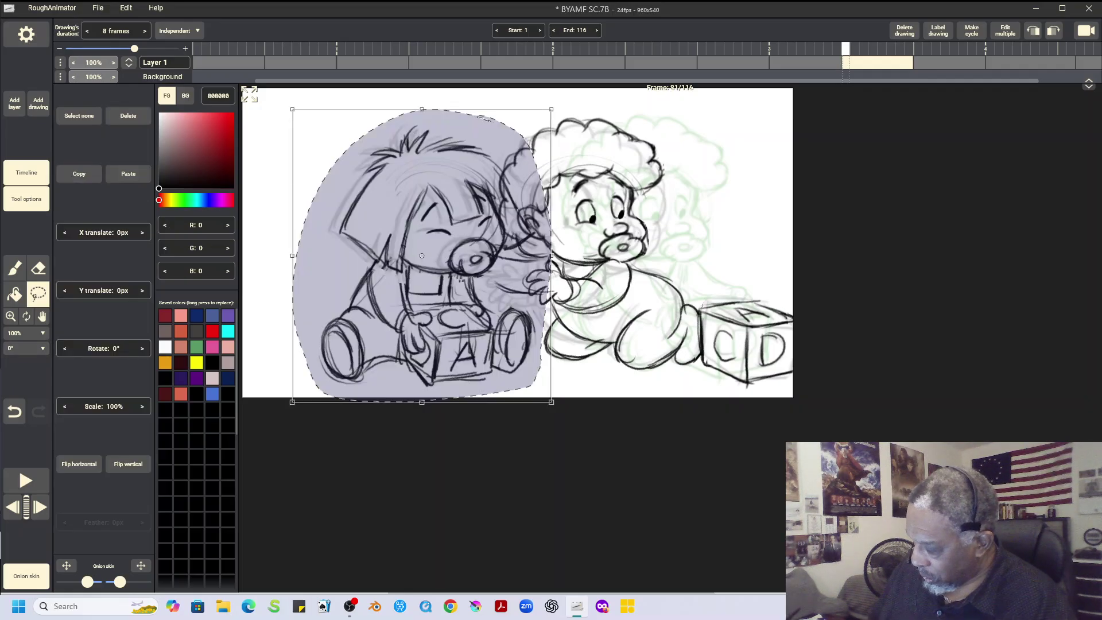
key(Escape)
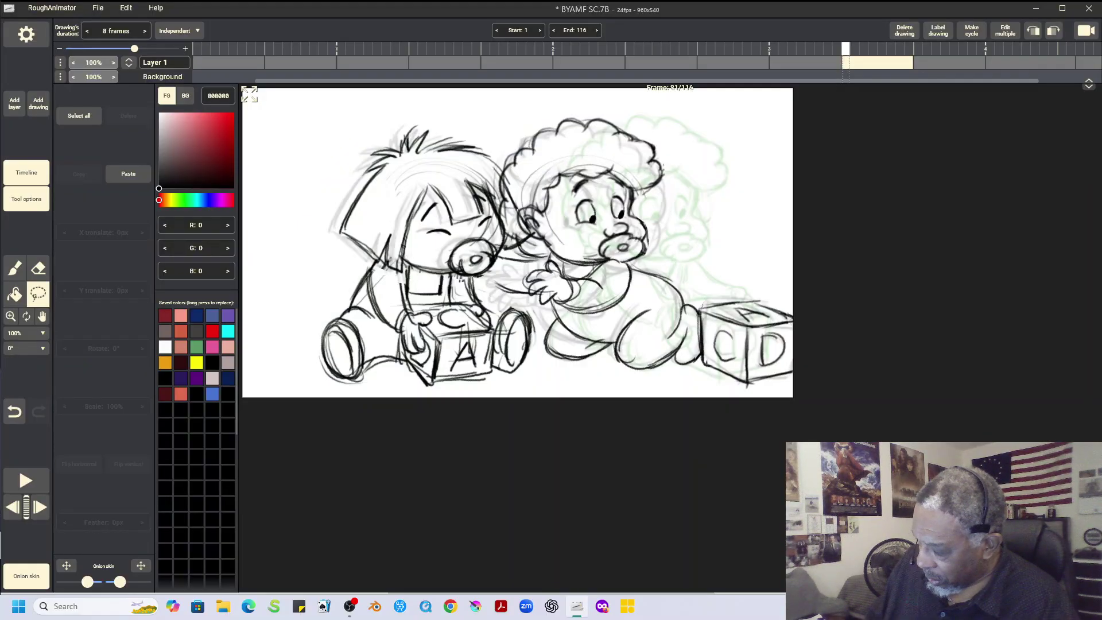
Step: Erase the overlapping hair lines between the two babies in frame 81 and redraw the curly-haired baby's ear and the lines trailing from the hand
key(e)
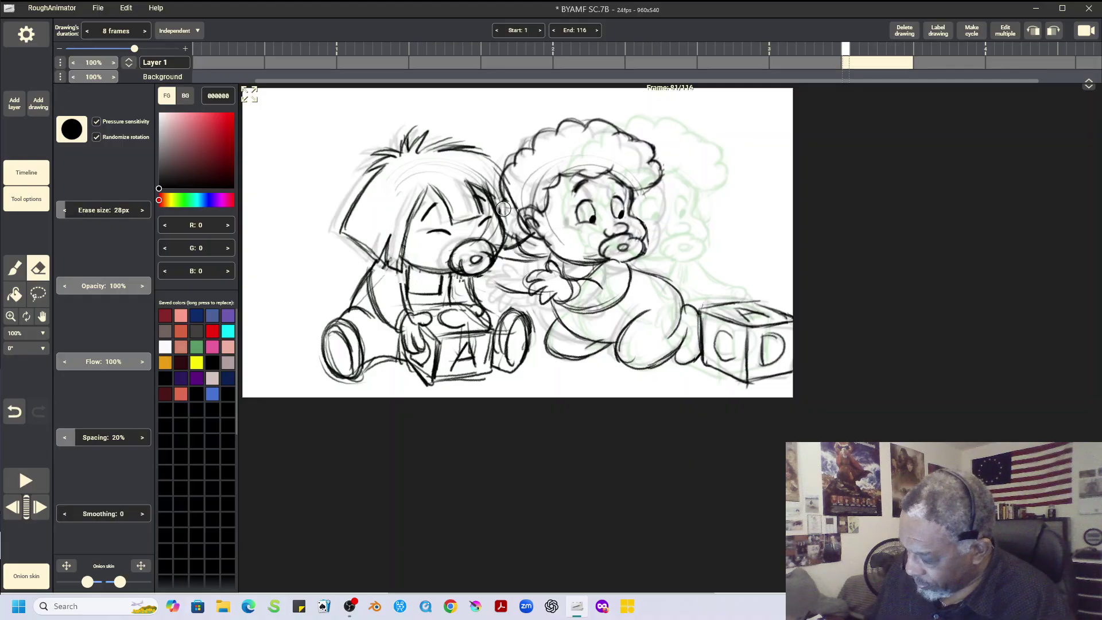
mouse_move(500, 197)
mouse_down()
mouse_move(495, 179)
mouse_move(523, 232)
mouse_up()
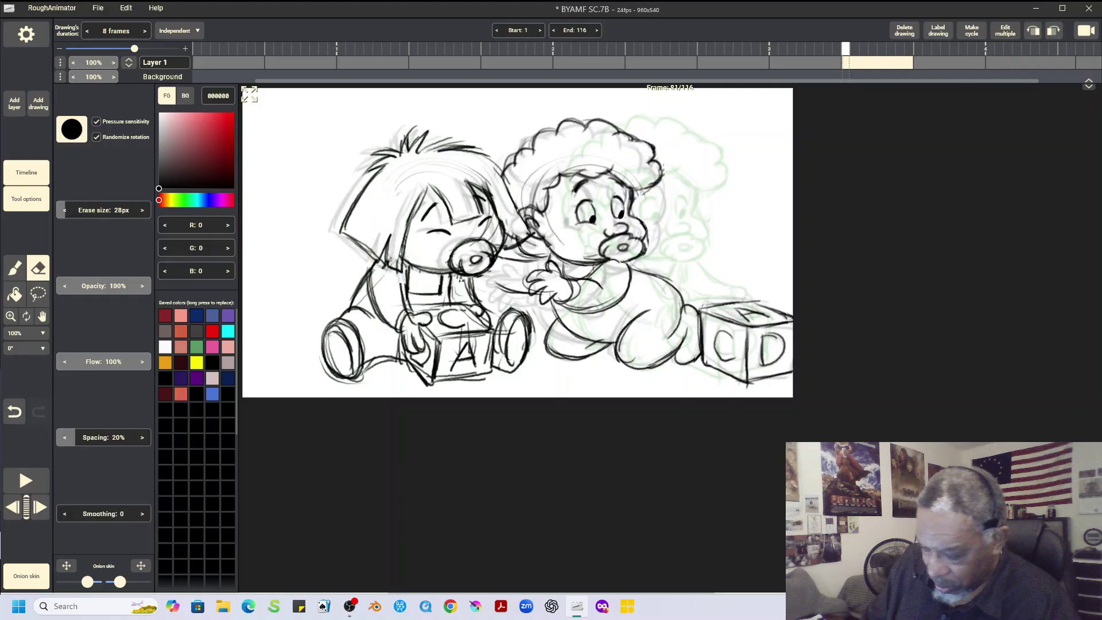
key(ctrl+z)
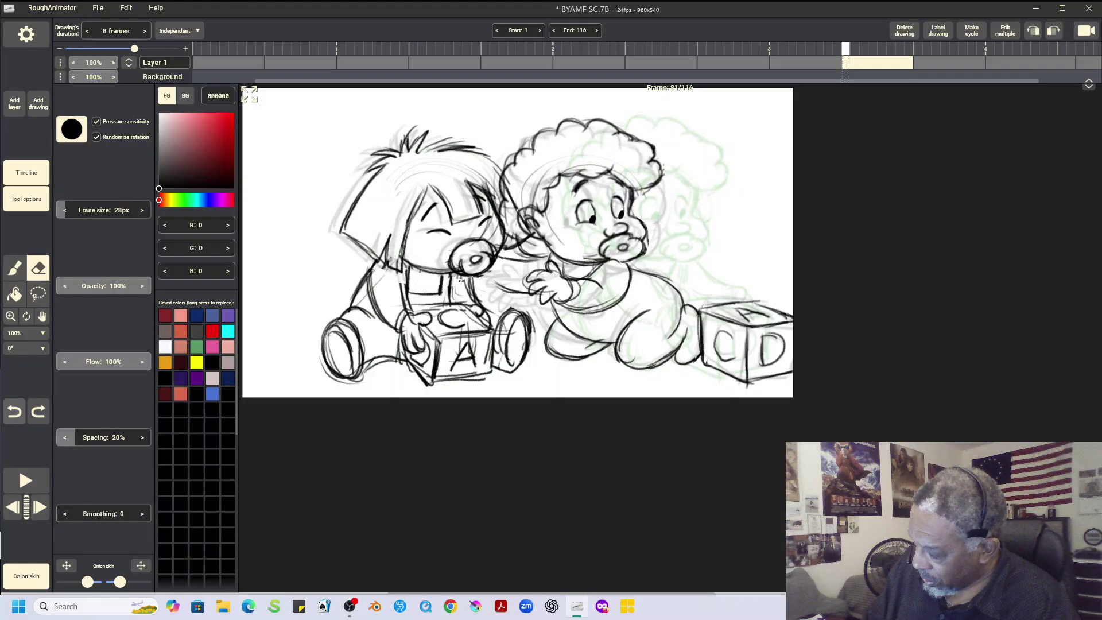
mouse_move(507, 183)
mouse_down()
mouse_move(523, 243)
mouse_move(517, 211)
mouse_up()
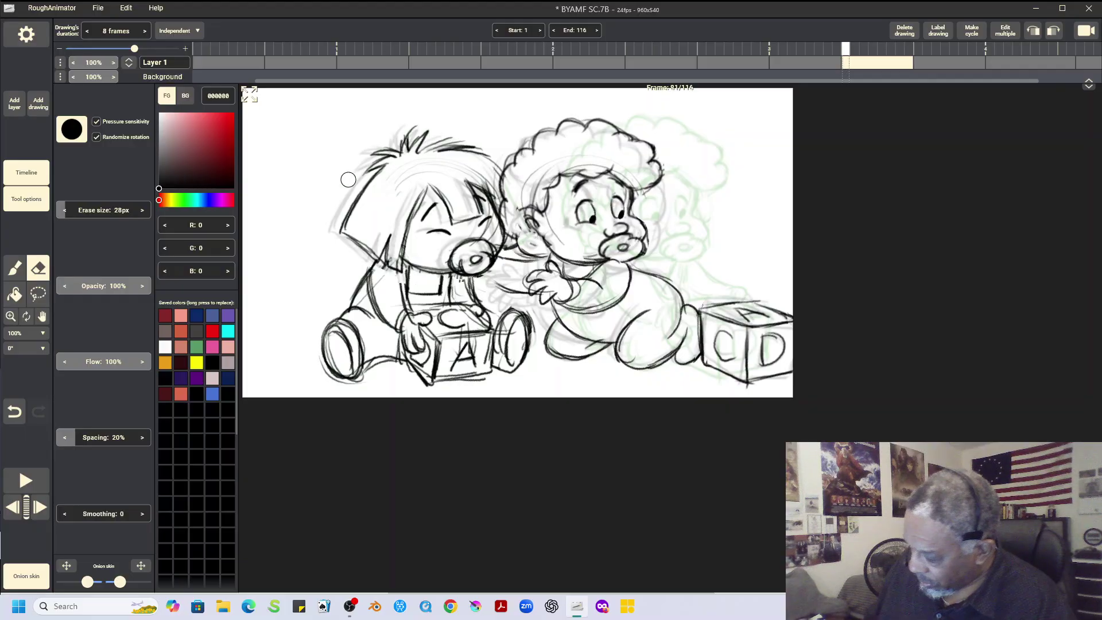
click(15, 267)
mouse_move(522, 210)
mouse_down()
mouse_move(531, 237)
mouse_move(528, 221)
mouse_move(548, 237)
mouse_move(529, 221)
mouse_move(528, 259)
mouse_move(483, 284)
mouse_up()
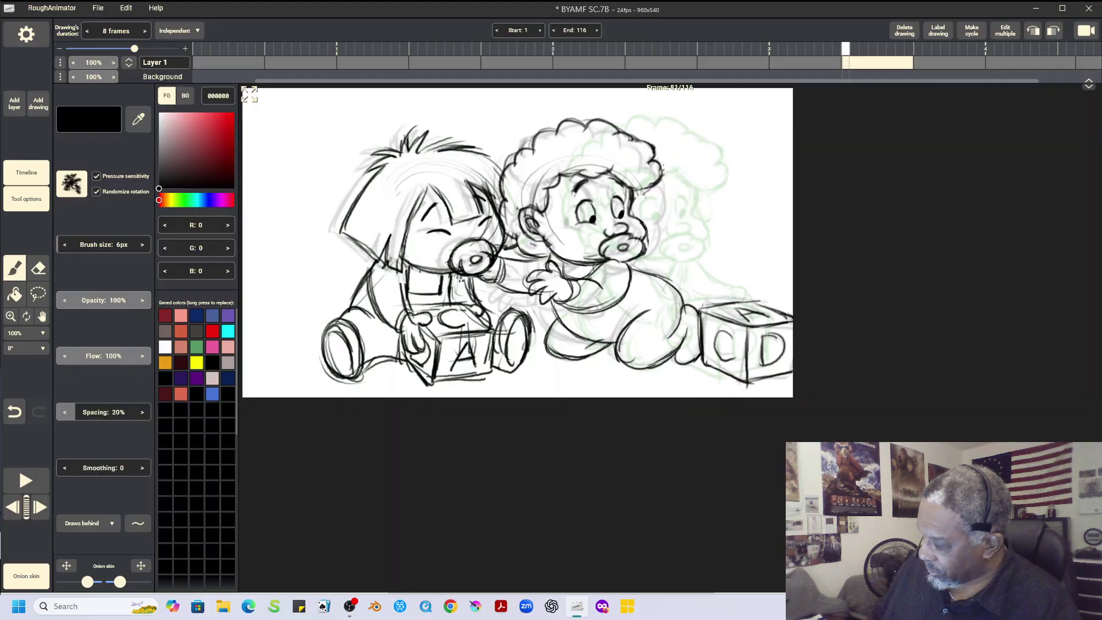
Step: Flip through the drawings around frame 81 and play back the whole animation to review the motion
key(Left)
key(Right)
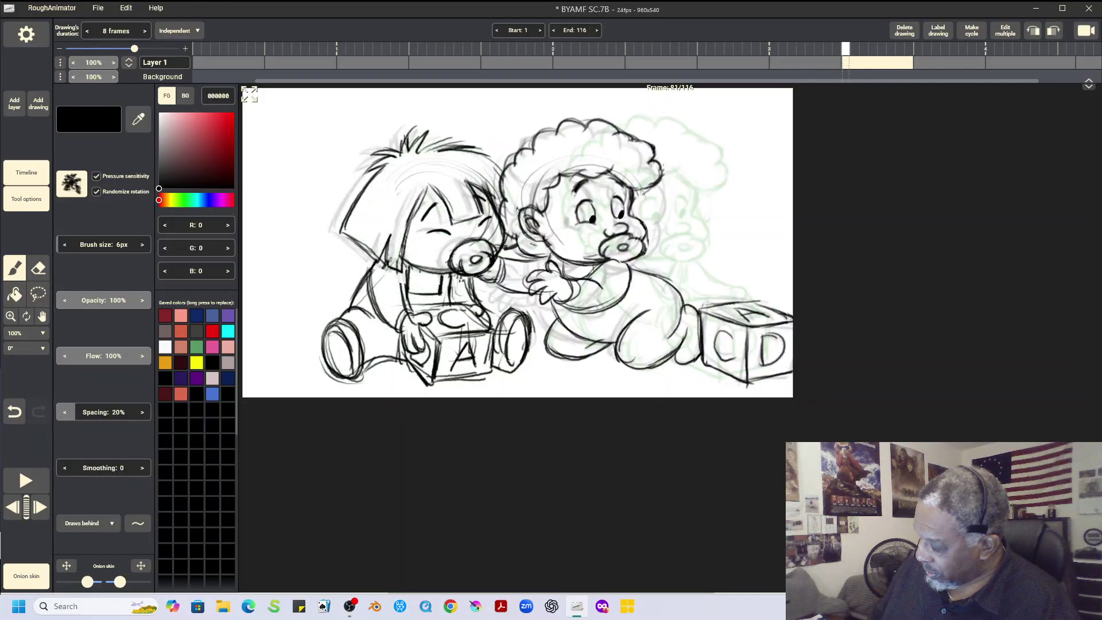
key(Right)
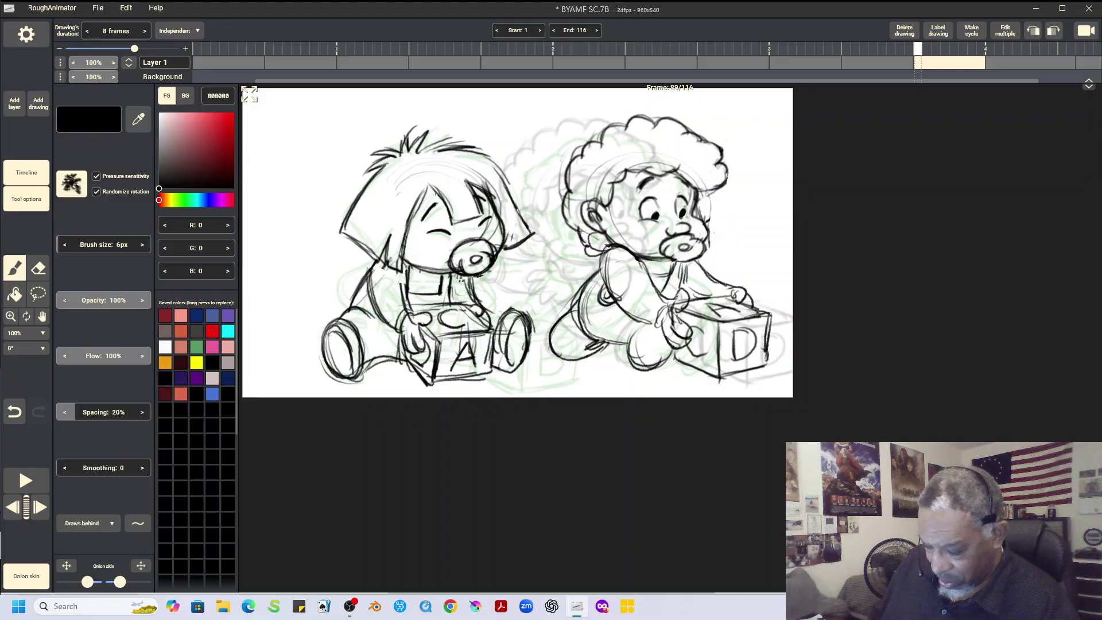
key(space)
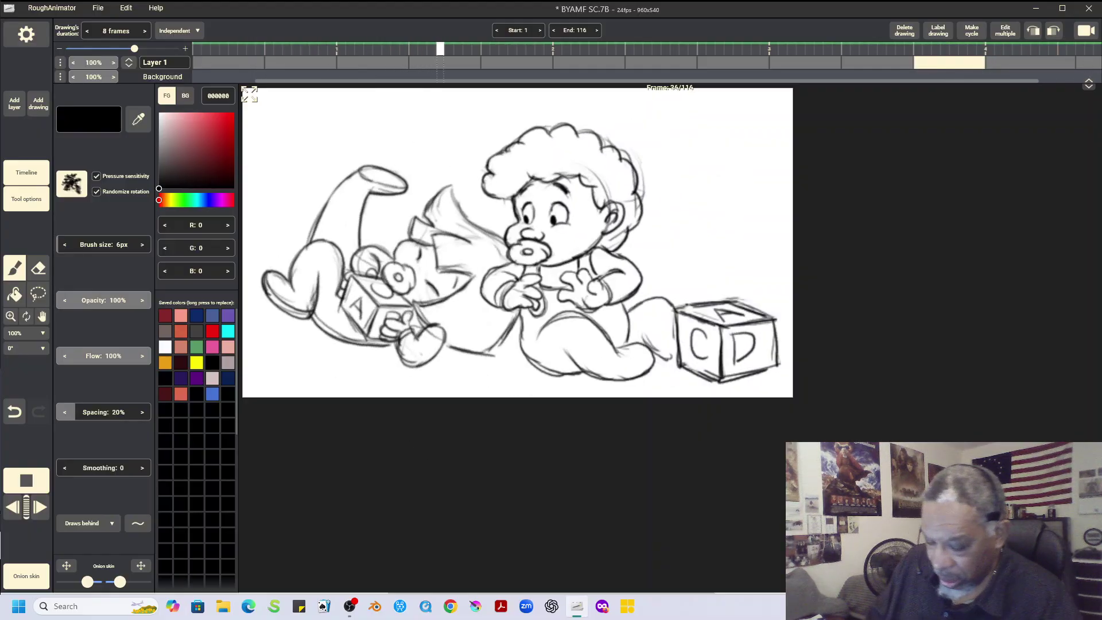
key(space)
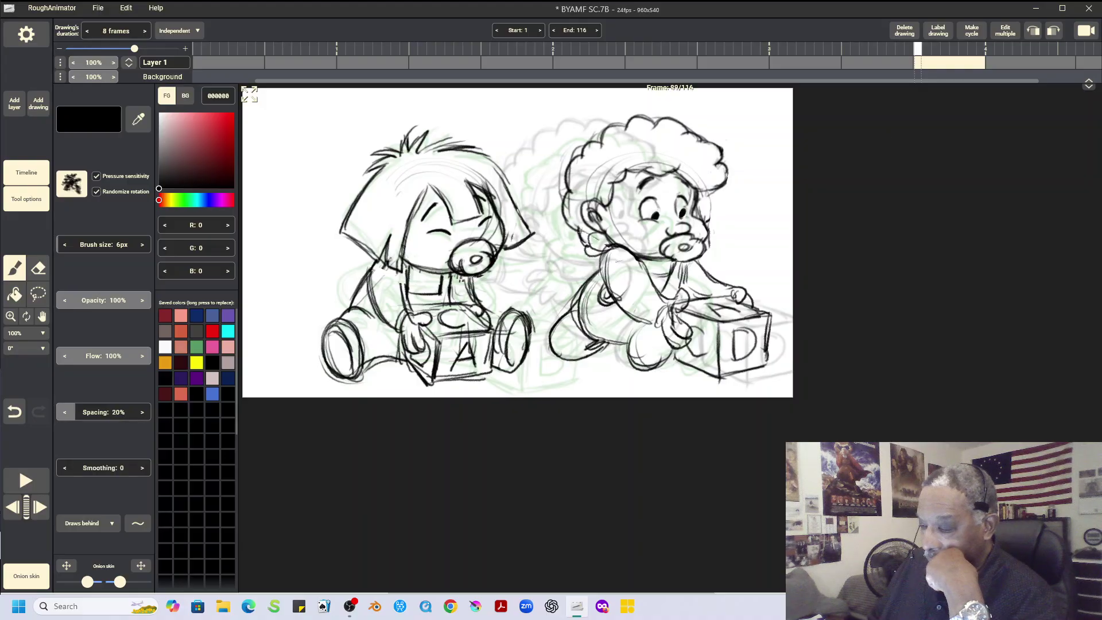
Step: Return to the start of the animation and save the project
key(Home)
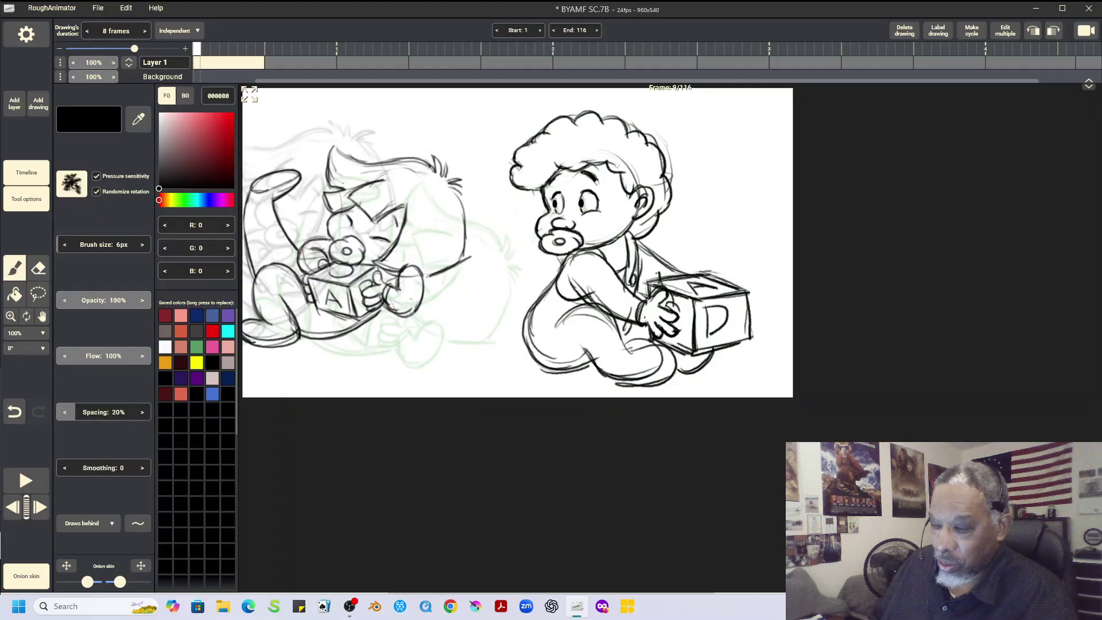
click(98, 8)
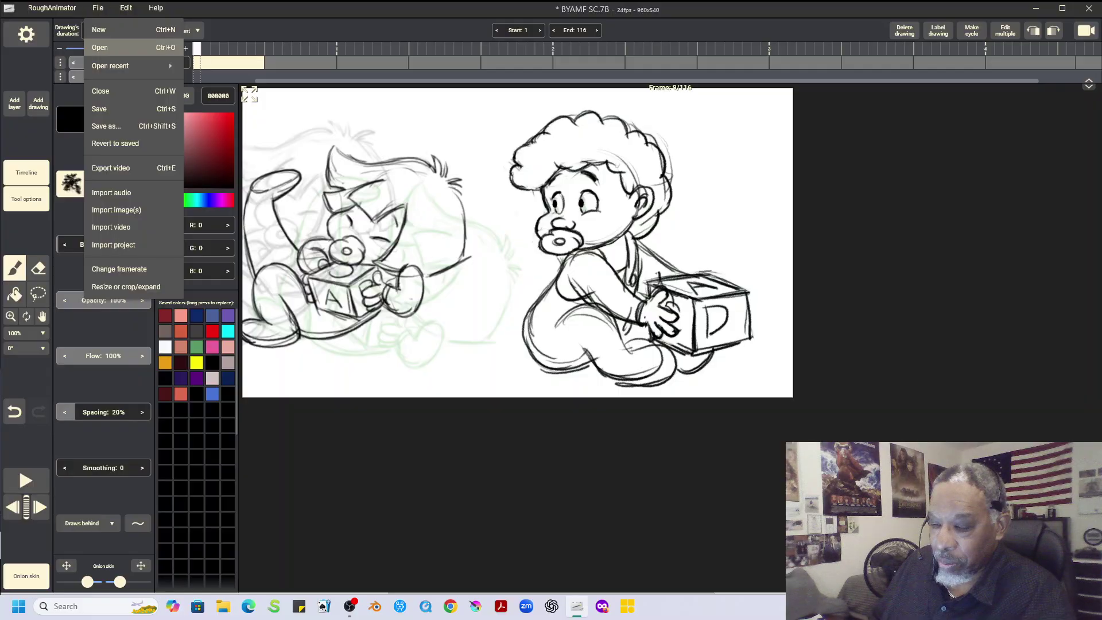
click(100, 108)
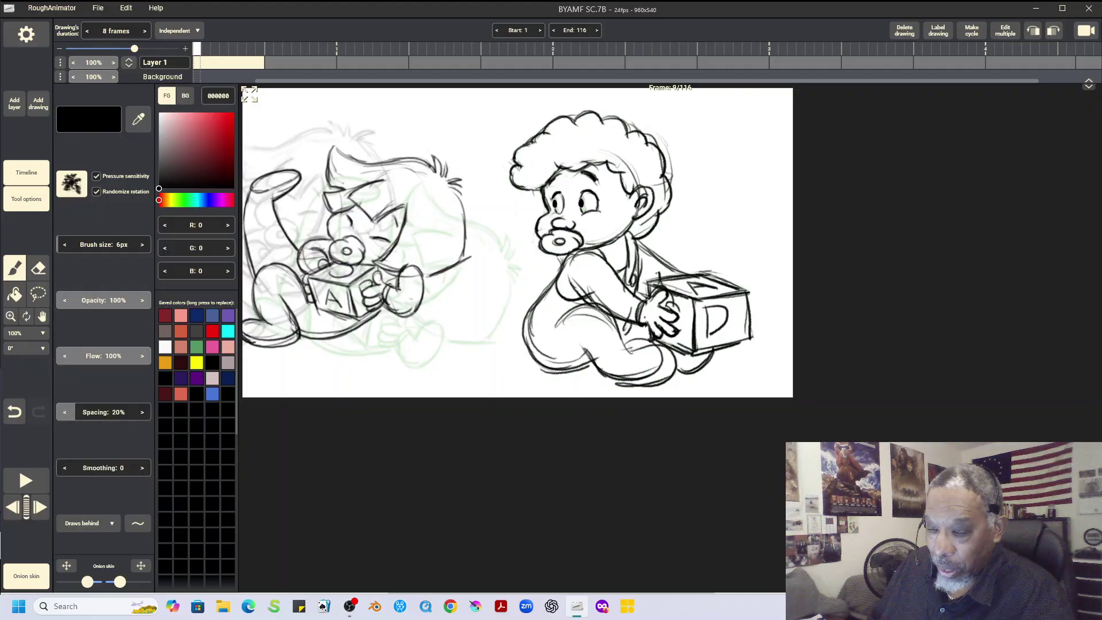
Step: Shorten the second and third drawings, at frames 9 and 13, to a duration of 4 frames each
key(minus)
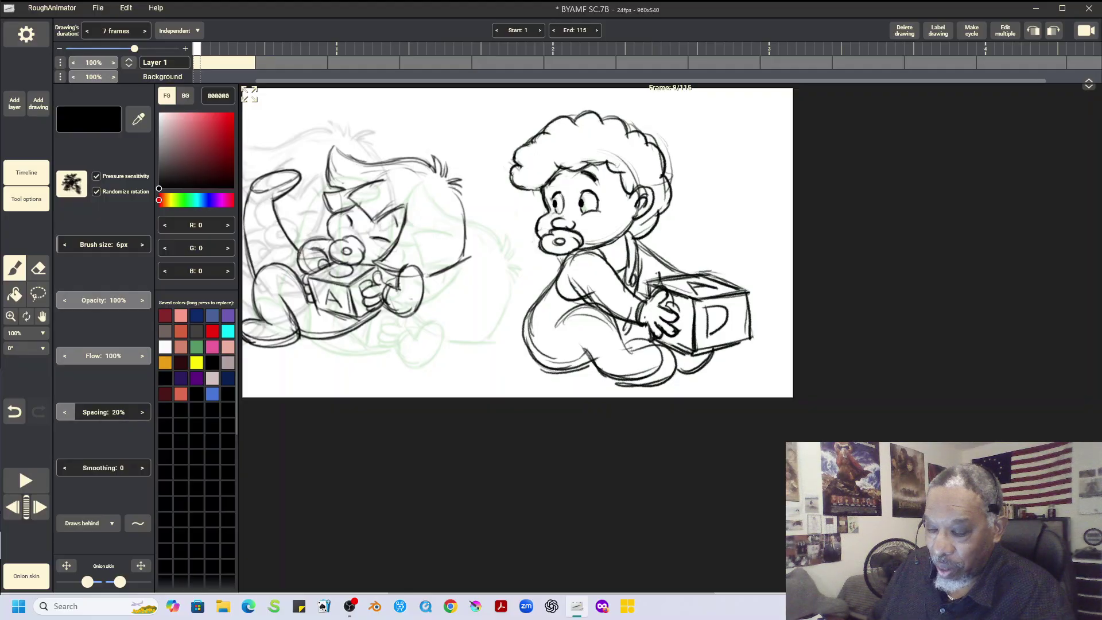
key(minus)
key(minus)
key(minus)
key(Right)
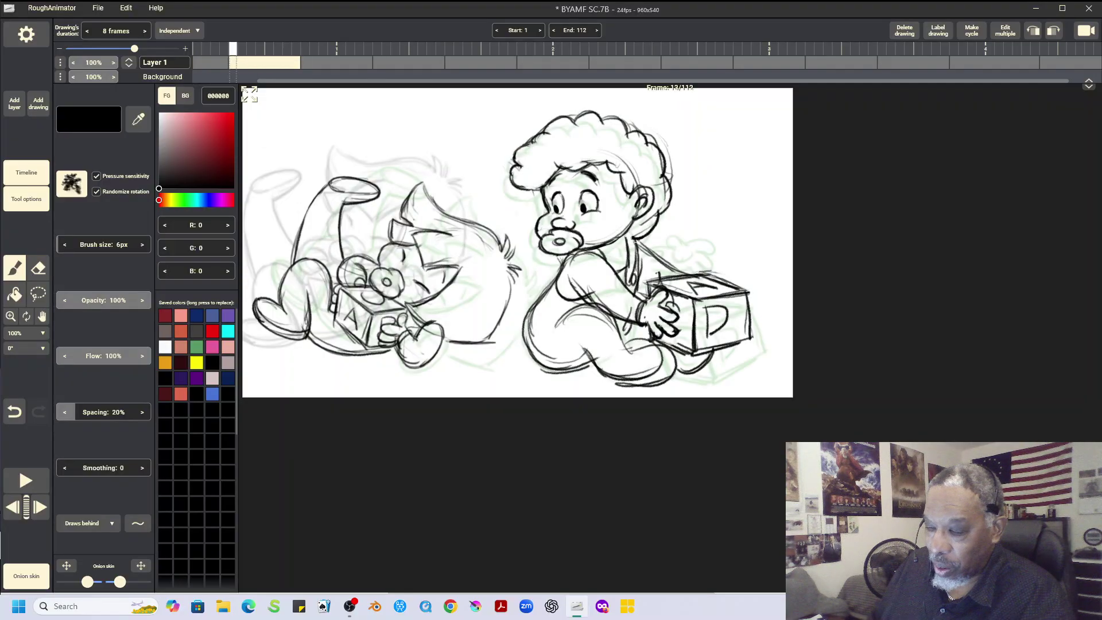
key(minus)
key(minus)
key(minus)
key(minus)
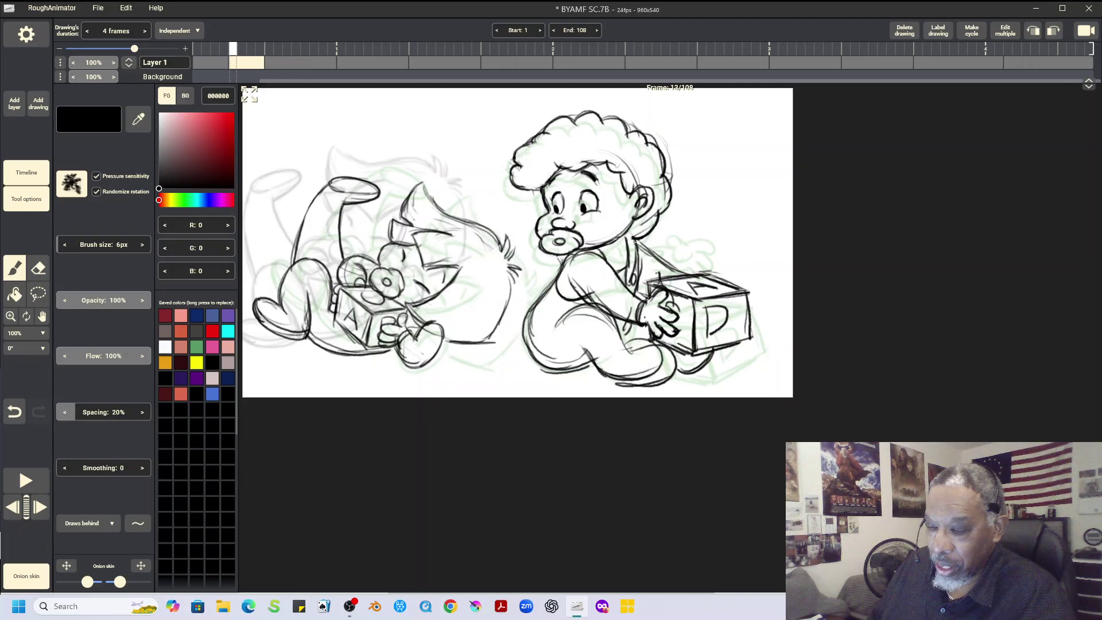
Step: Shorten the fourth and fifth drawings, at frames 17 and 21, to a duration of 4 frames each
key(Right)
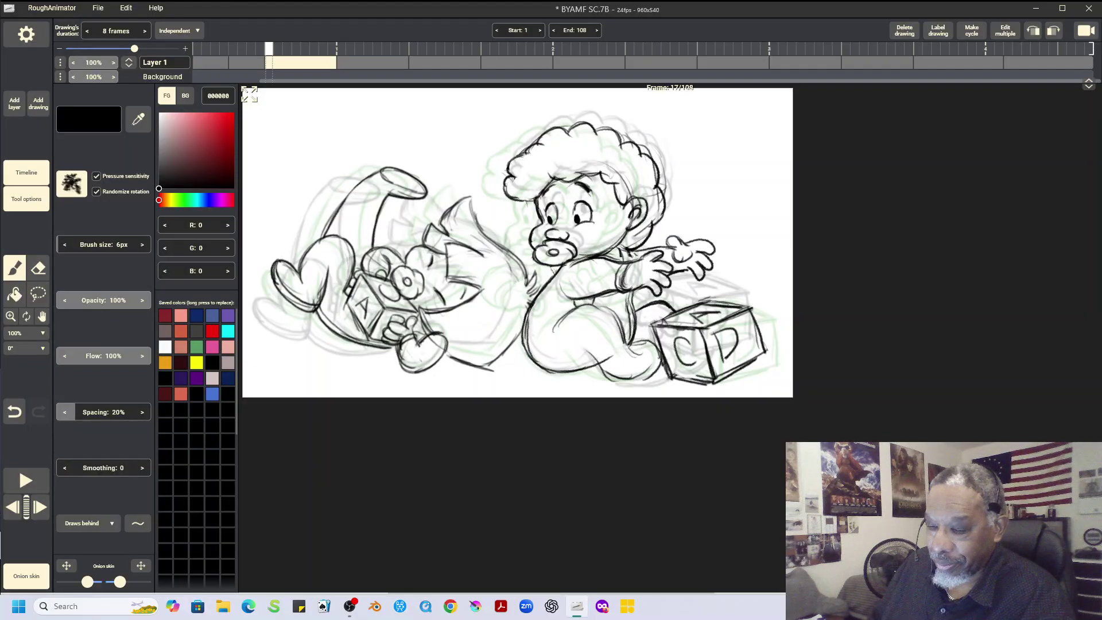
key(minus)
key(minus)
key(minus)
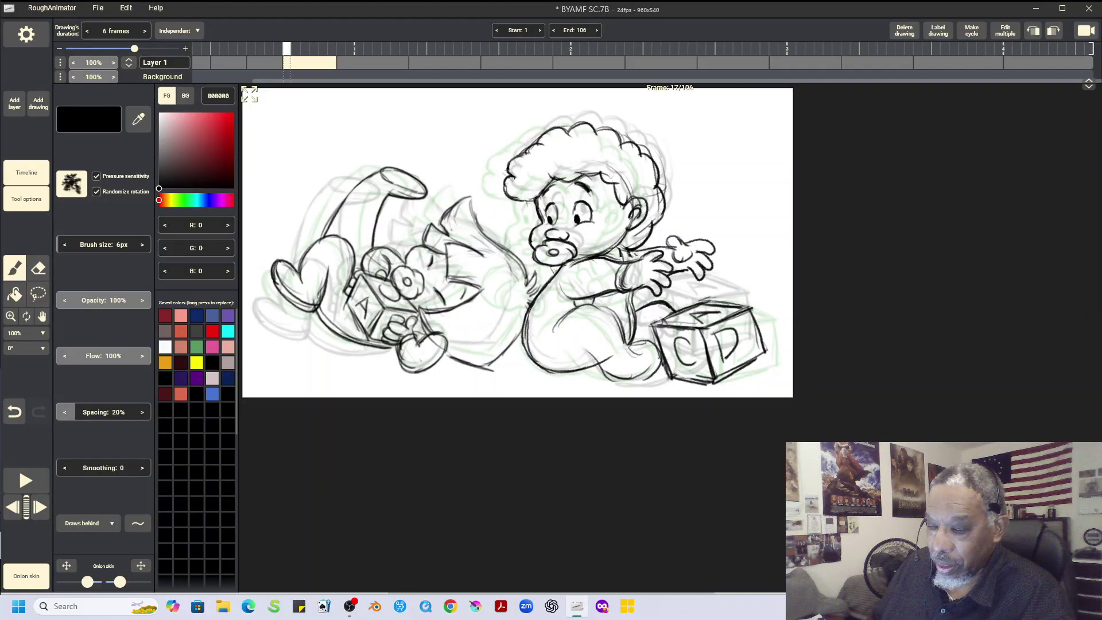
key(minus)
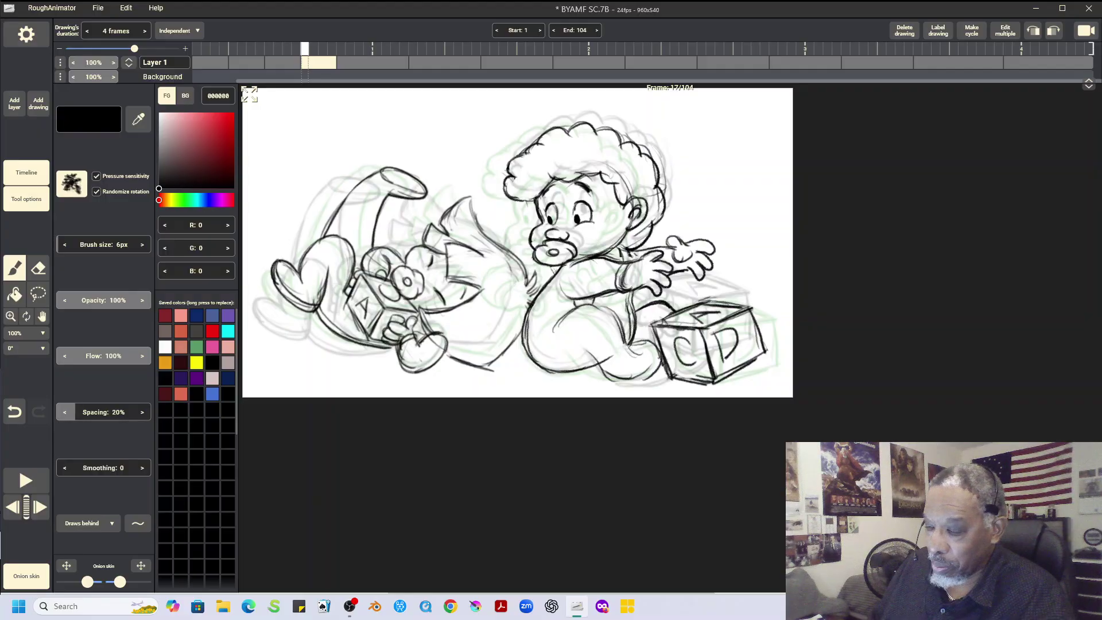
key(Right)
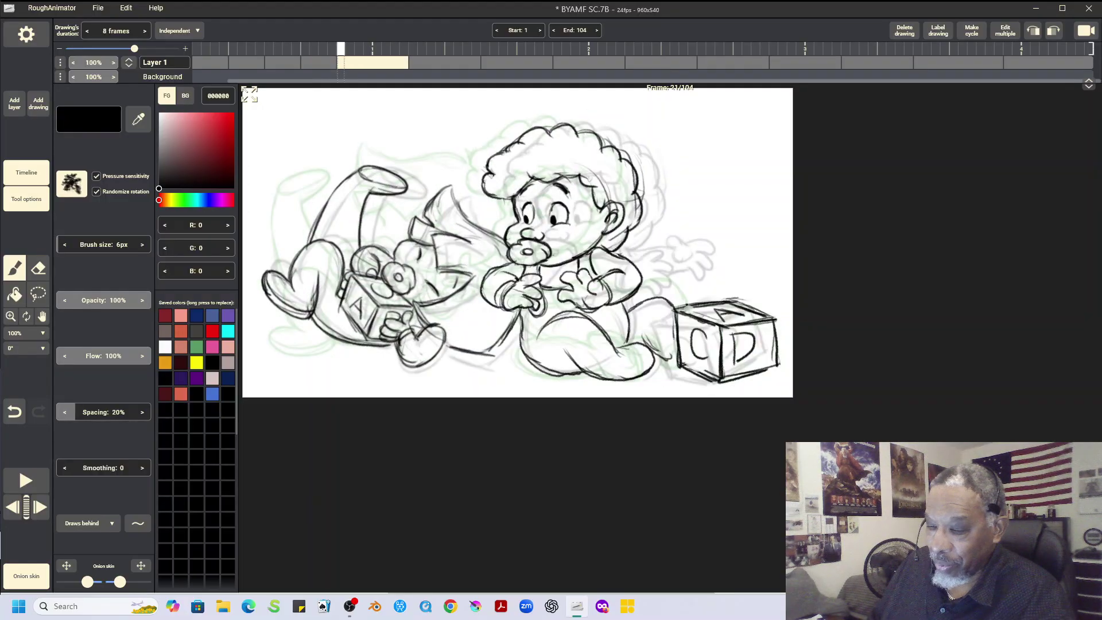
key(minus)
key(minus)
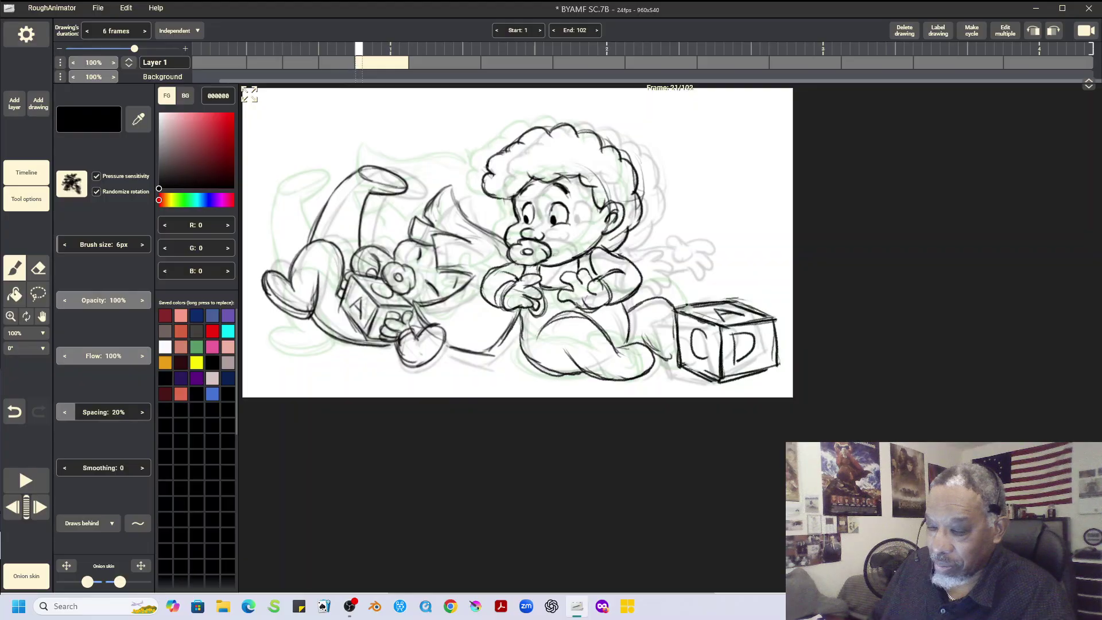
key(minus)
key(minus)
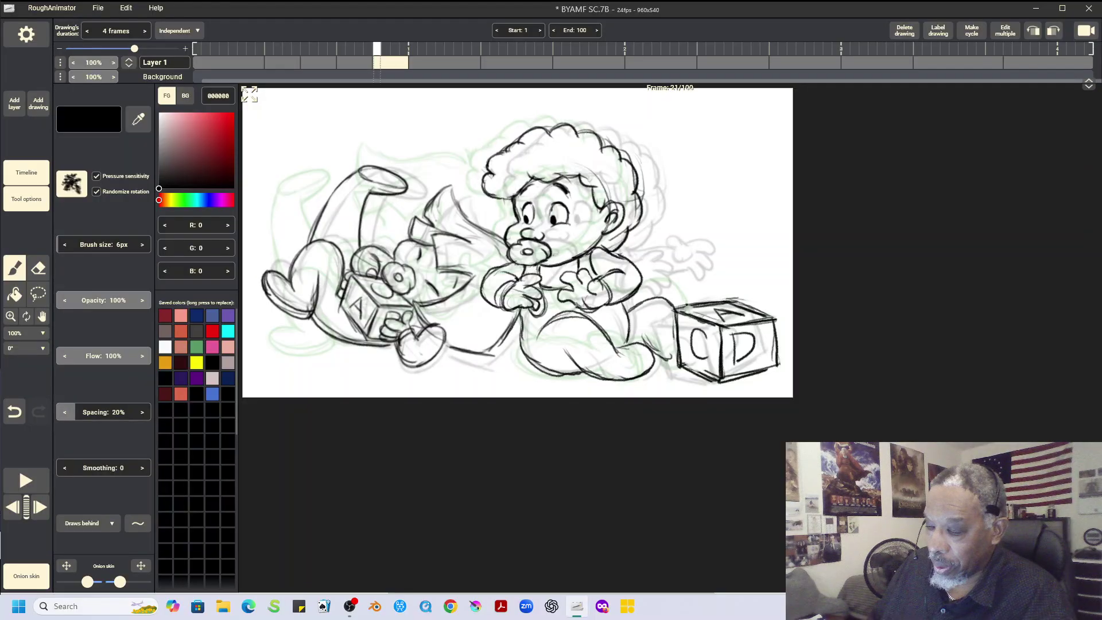
Step: Set the duration of the first drawing, at frame 1, to 4 frames
key(Home)
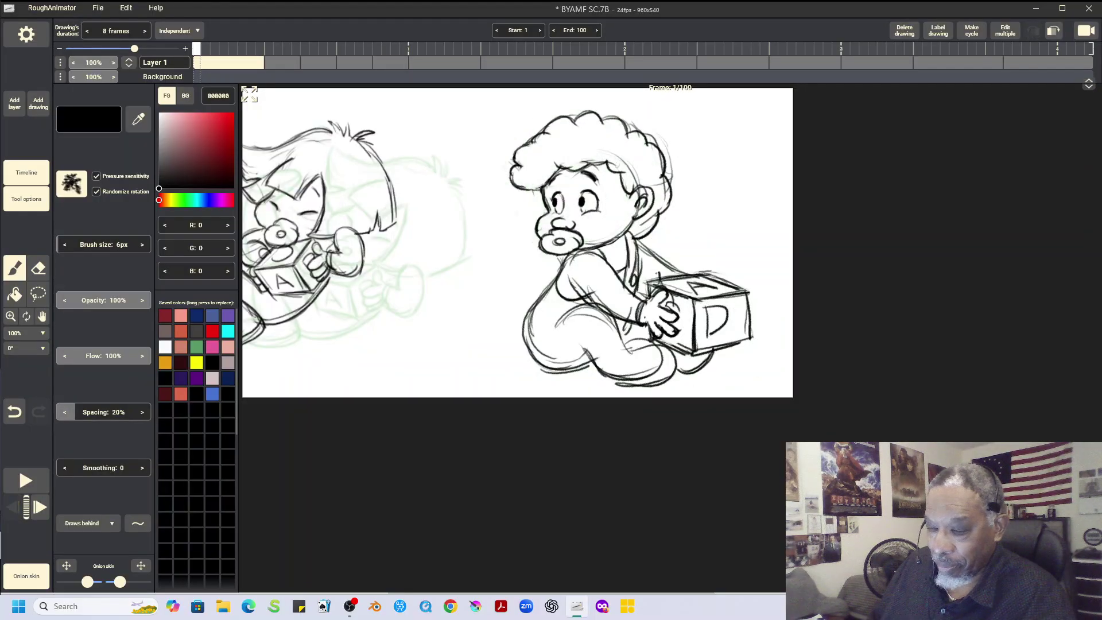
key(minus)
key(minus)
key(minus)
key(minus)
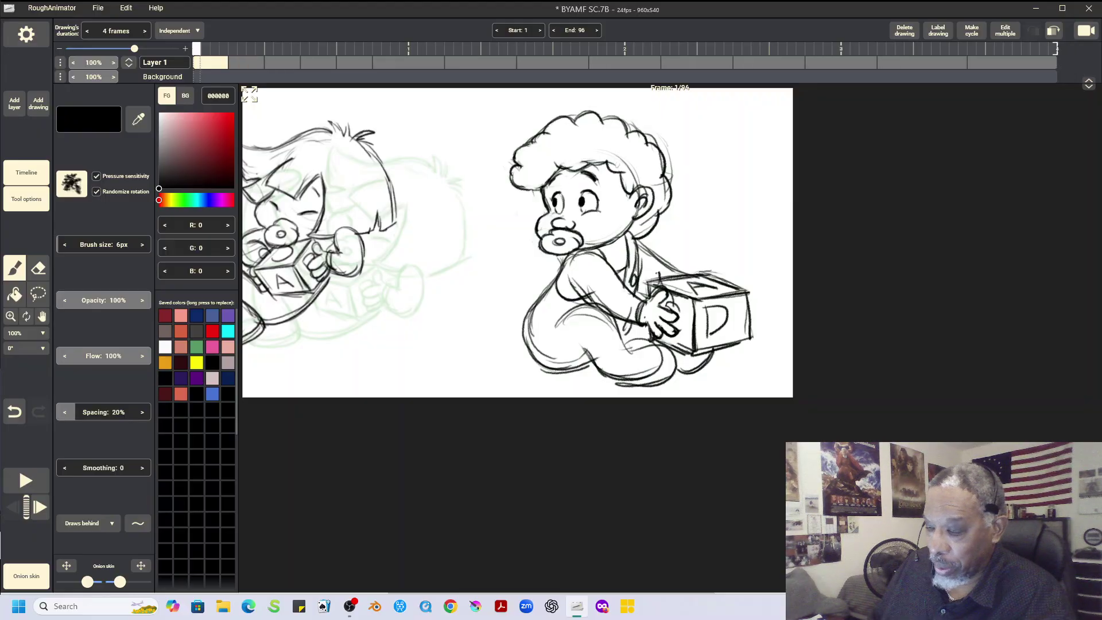
Step: Set the duration of the sixth drawing, at frame 21, to 4 frames
key(Right)
key(Right)
key(Right)
key(Right)
key(Right)
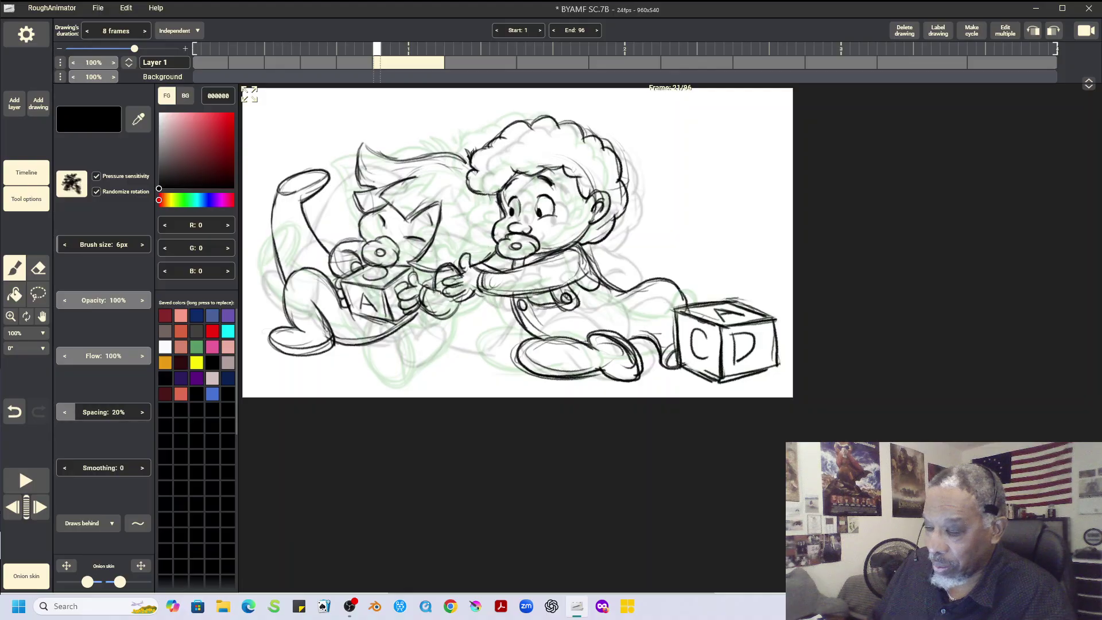
key(minus)
key(minus)
key(minus)
key(minus)
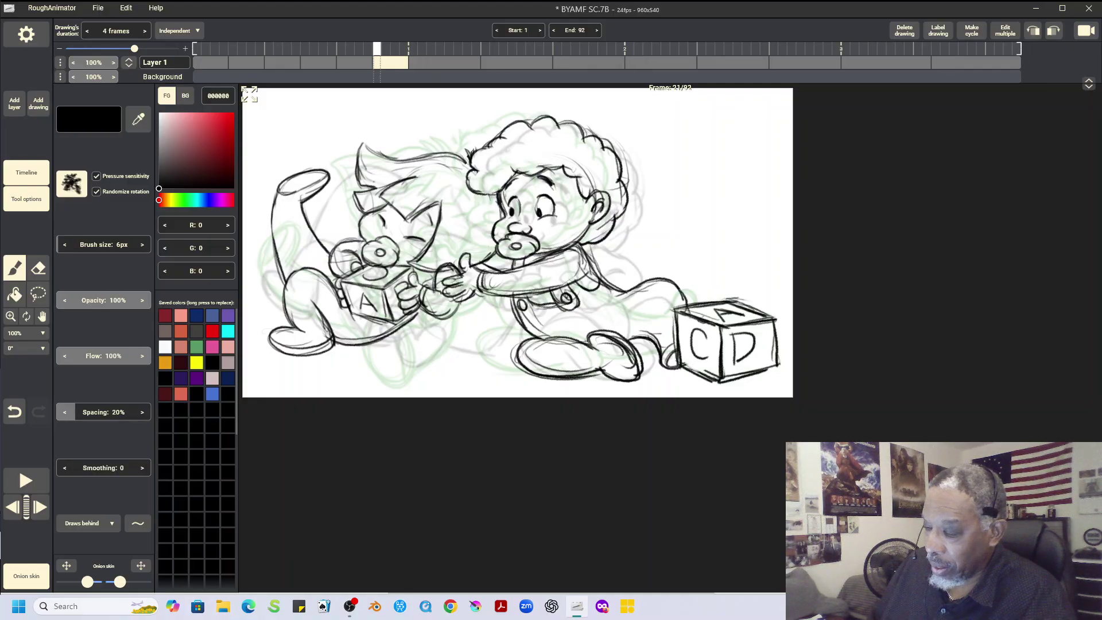
Step: Shorten the hugging drawings at frames 25 and 29 to a duration of 4 frames each
key(Right)
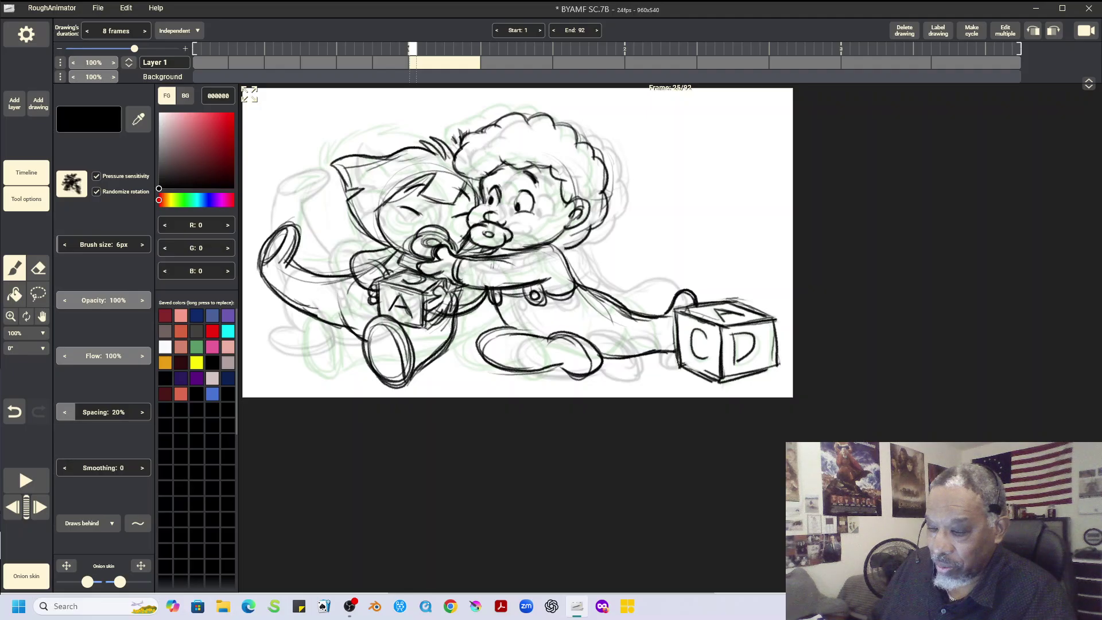
key(minus)
key(minus)
key(minus)
key(minus)
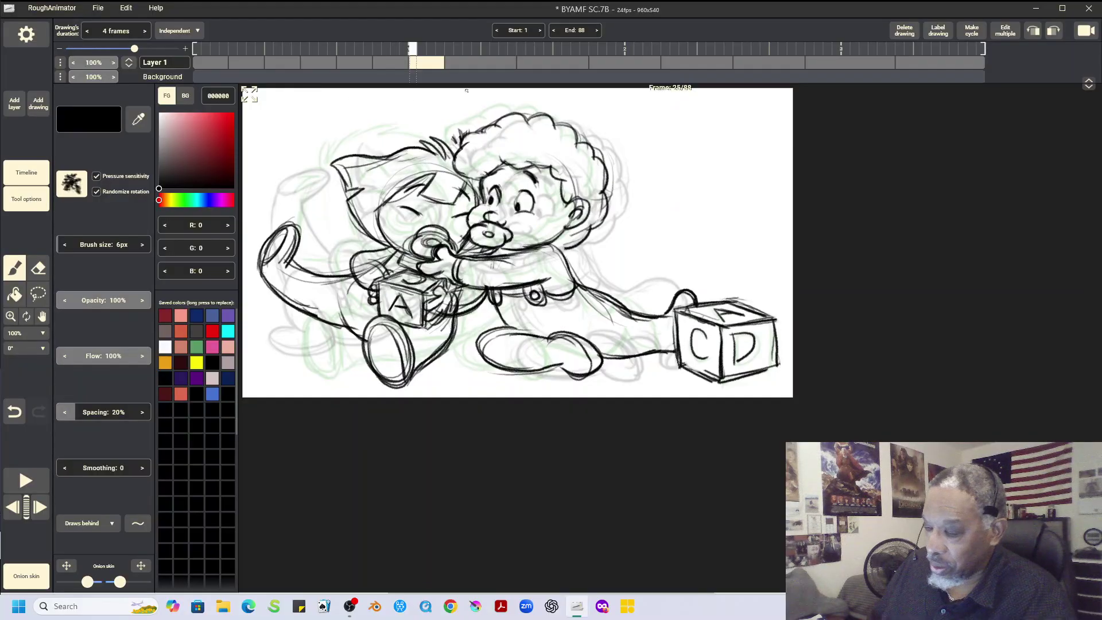
key(Right)
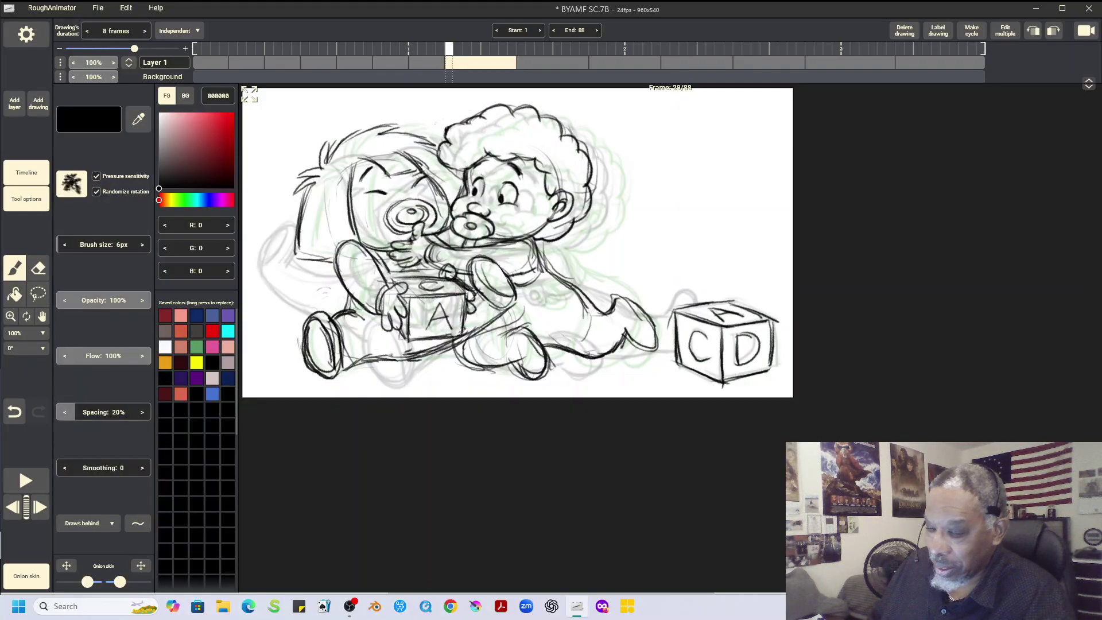
key(minus)
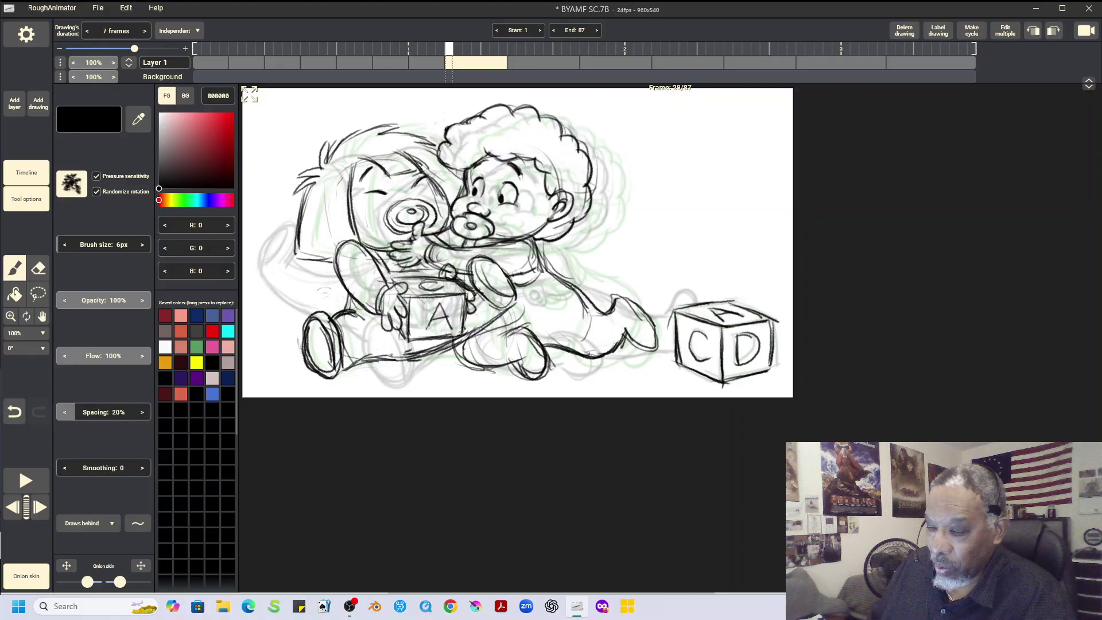
key(minus)
key(minus)
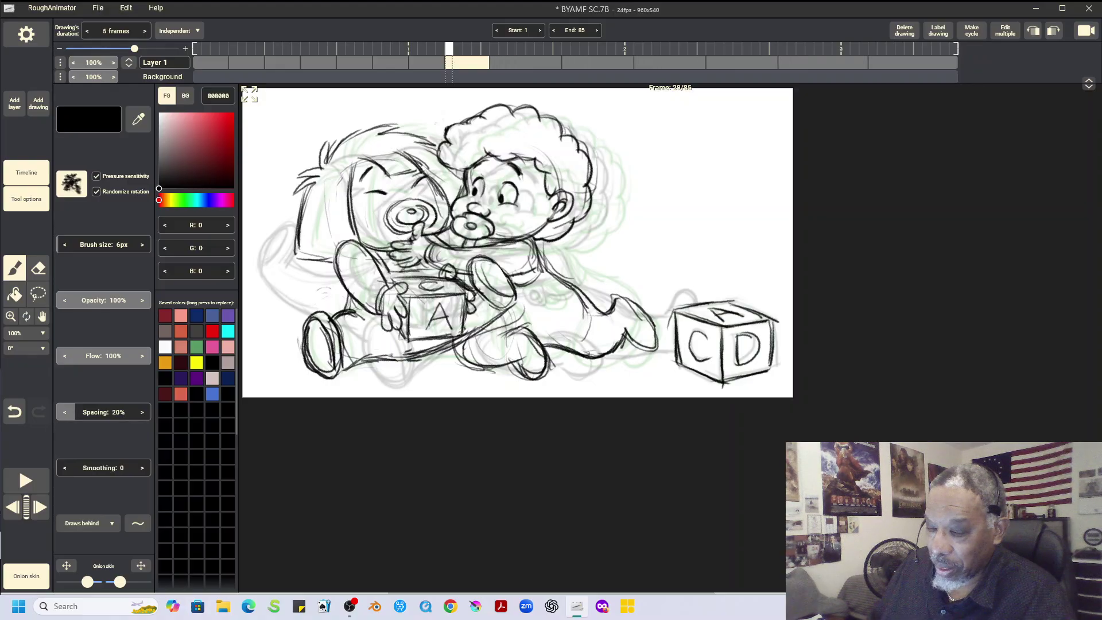
key(minus)
Step: Shorten the drawings at frames 33 and 37 to a duration of 4 frames each
key(Right)
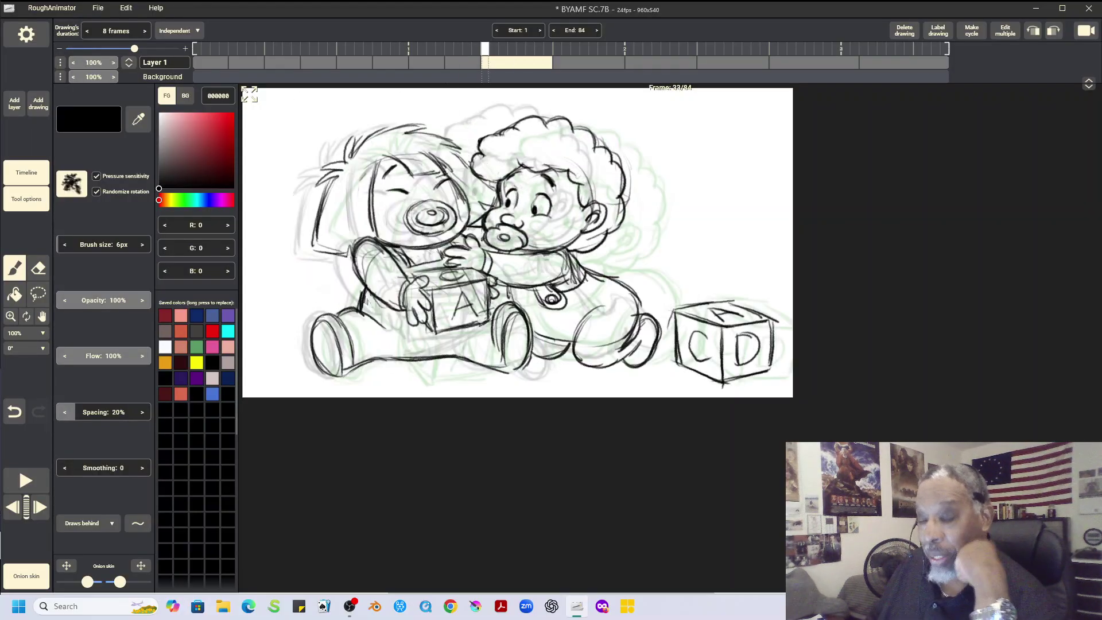
key(minus)
key(minus)
key(minus)
key(minus)
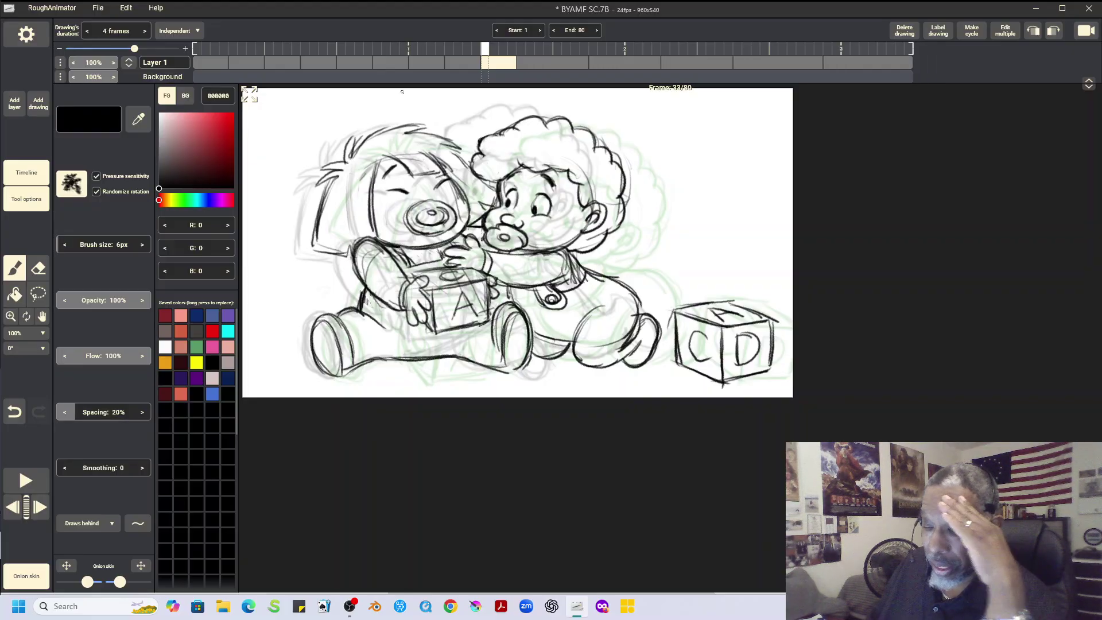
key(Right)
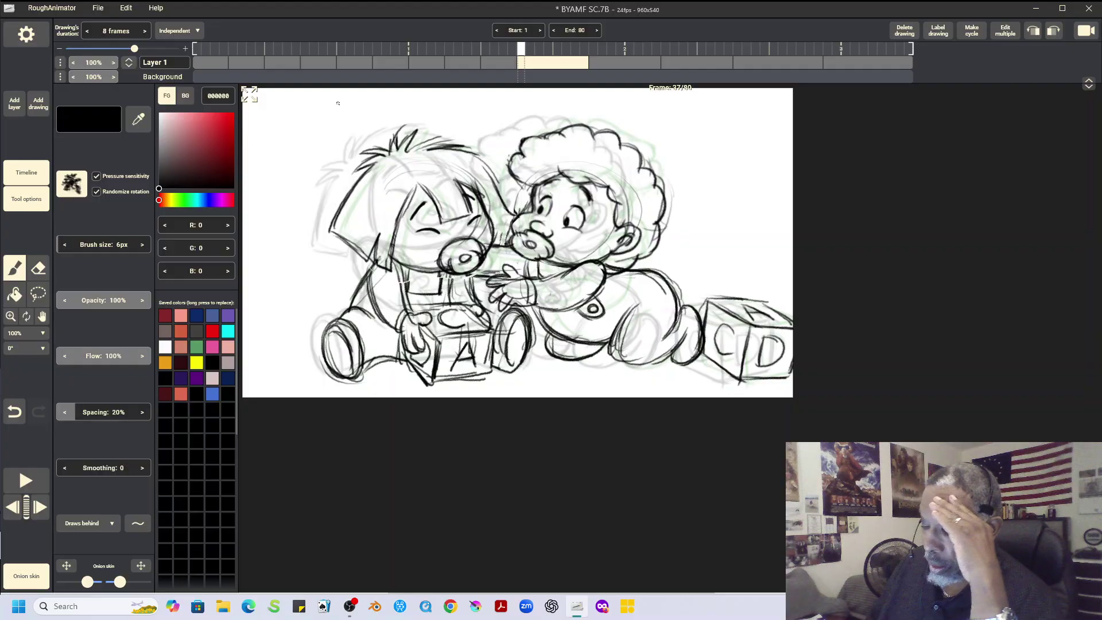
key(minus)
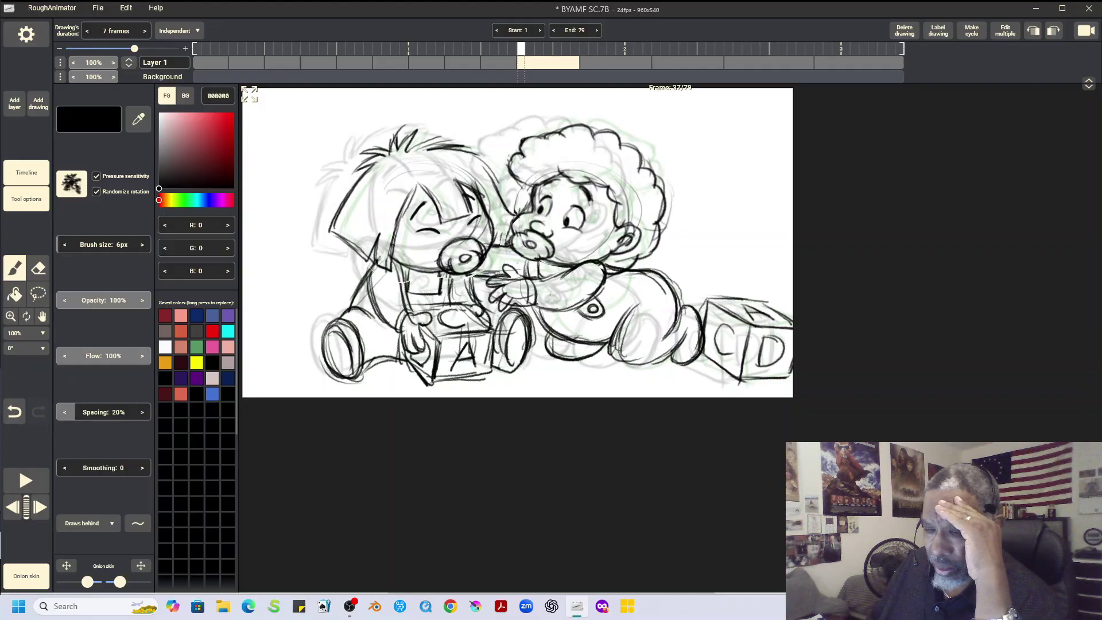
key(minus)
key(minus)
key(minus)
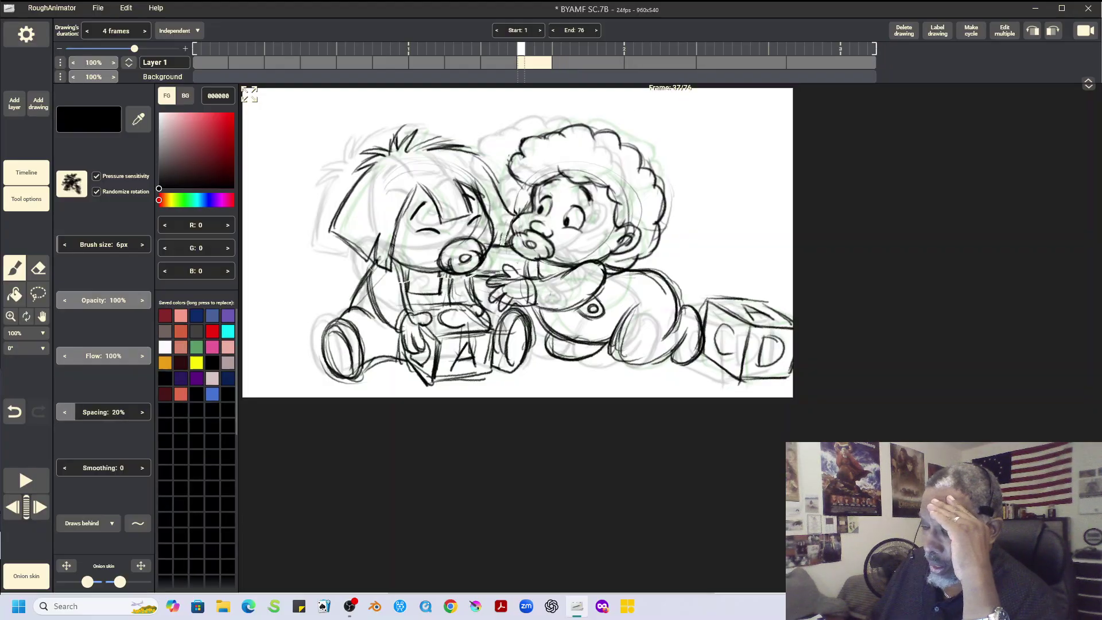
Step: Shorten the drawings at frames 41 and 45, where the curly-haired baby turns away, to 4 frames each
key(Right)
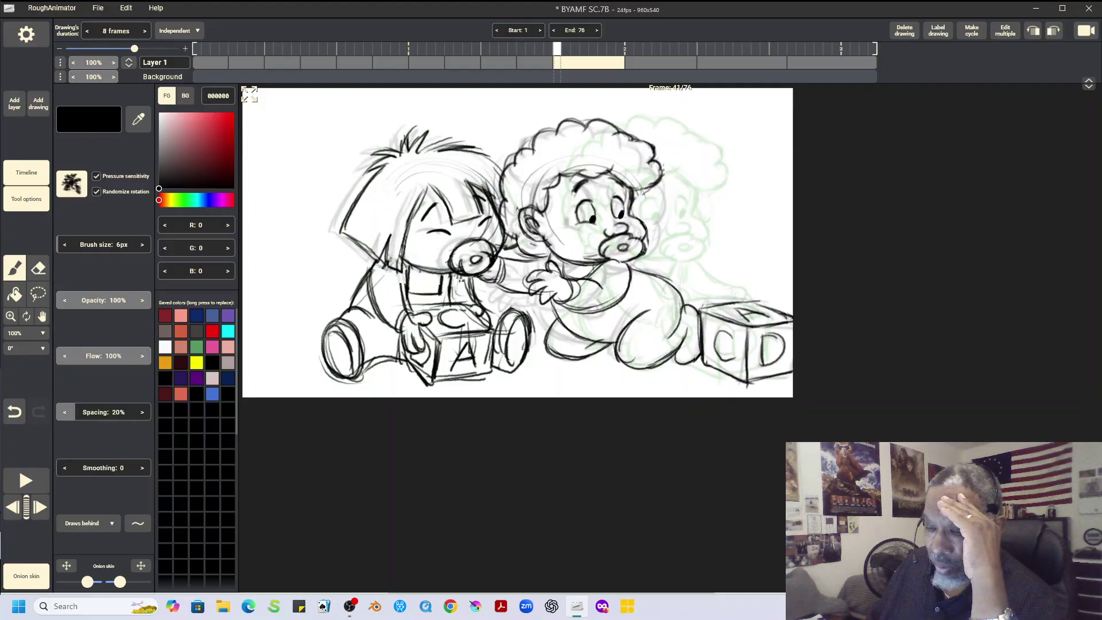
key(minus)
key(minus)
key(minus)
key(minus)
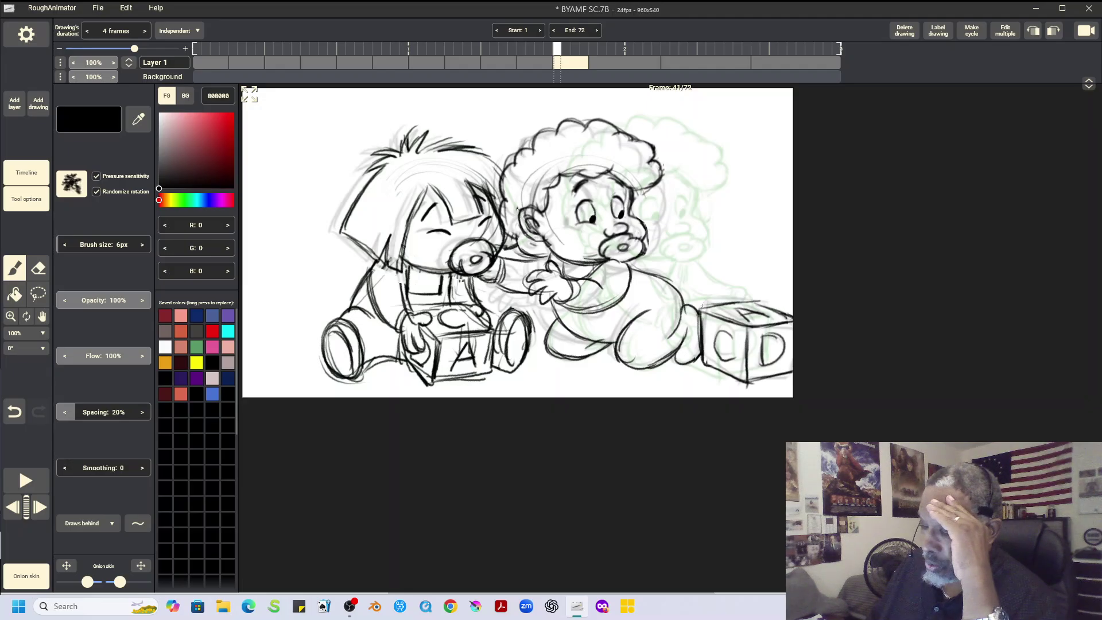
key(Right)
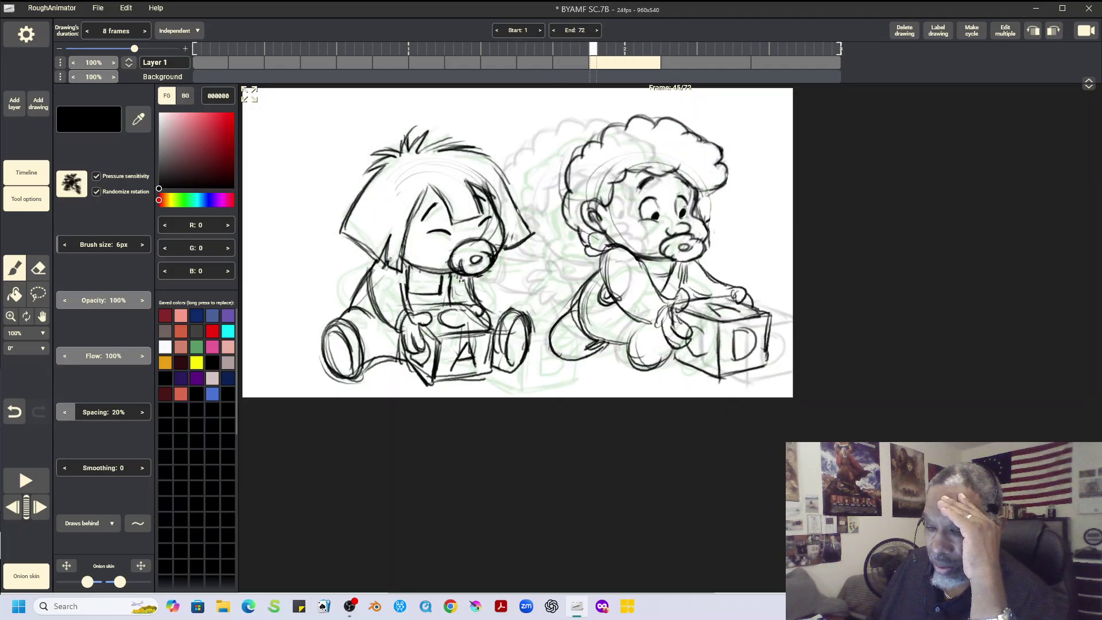
key(minus)
key(minus)
key(minus)
key(minus)
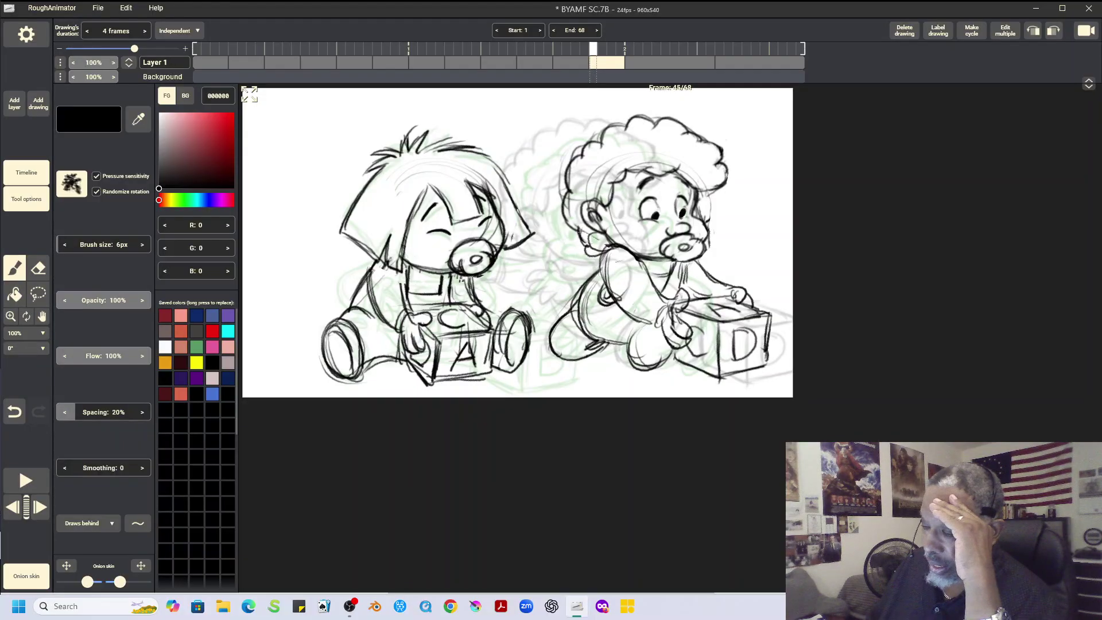
Step: Set the duration of the 10-frame drawing at frame 49 to 4 frames
key(Right)
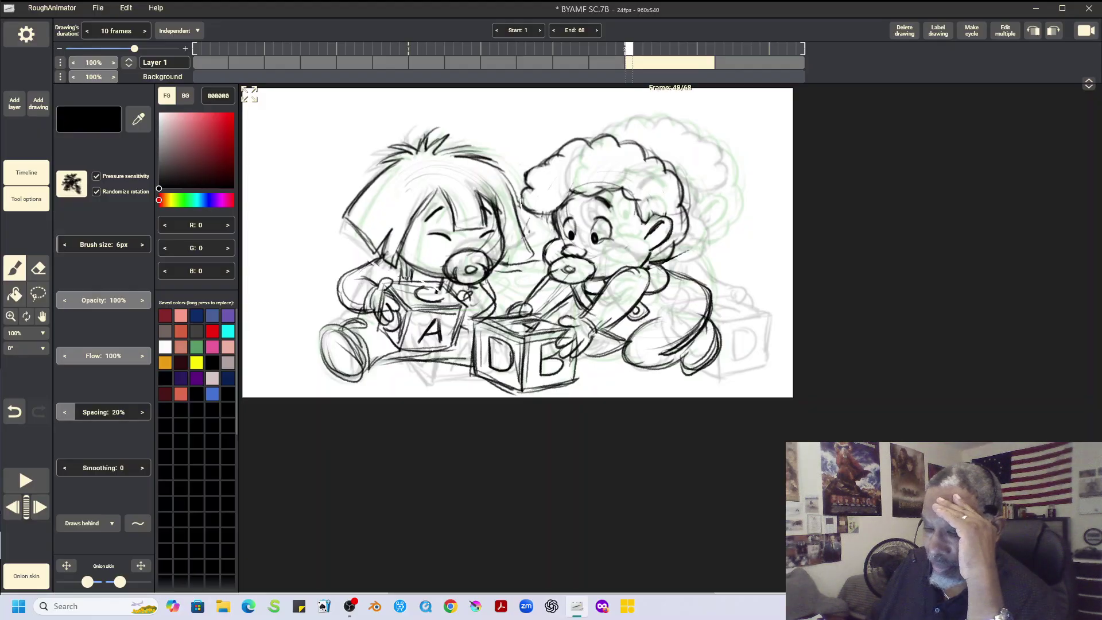
key(minus)
key(minus)
key(minus)
key(minus)
key(minus)
key(minus)
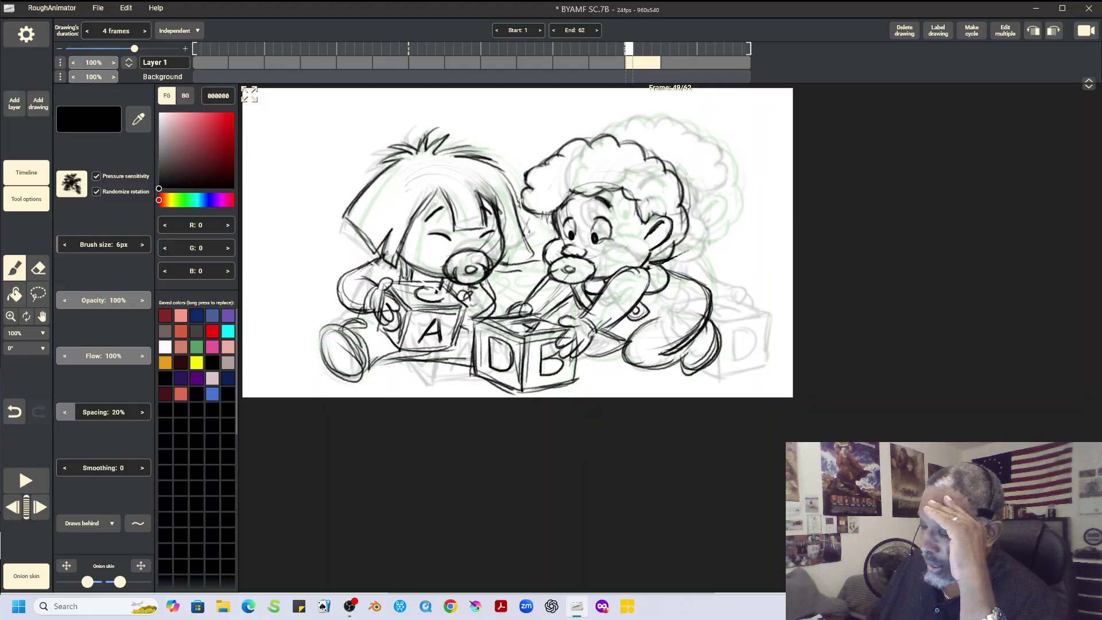
Step: Set the duration of the last drawing, with the stacked blocks at frame 53, to 4 frames
key(Right)
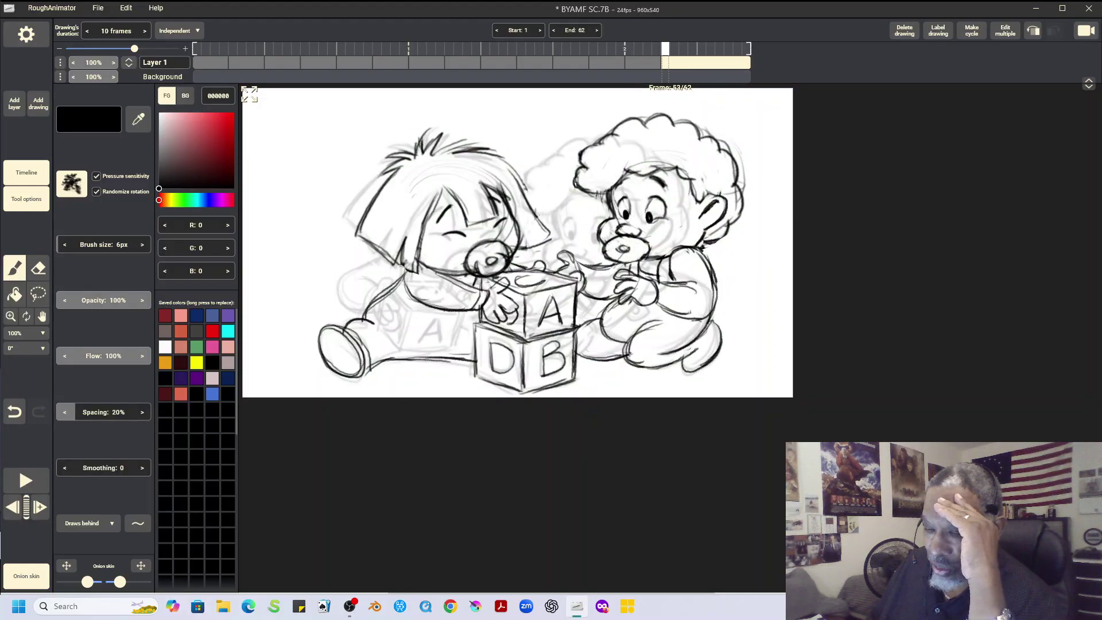
key(minus)
key(minus)
key(minus)
key(minus)
key(minus)
key(minus)
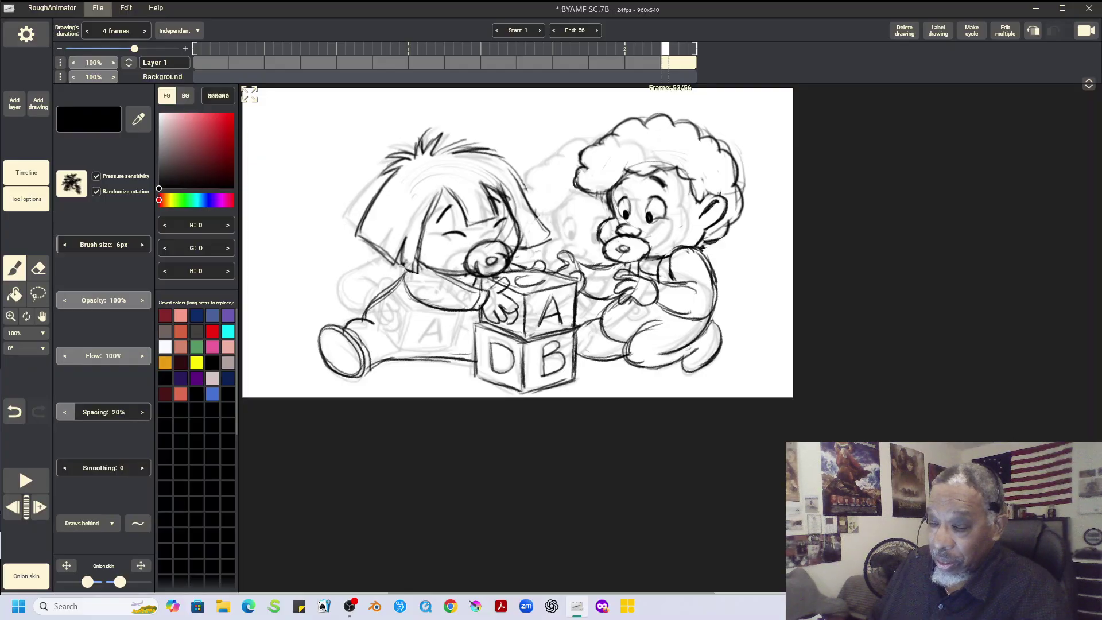
Step: Save the project and play back the animation to review its timing
click(98, 8)
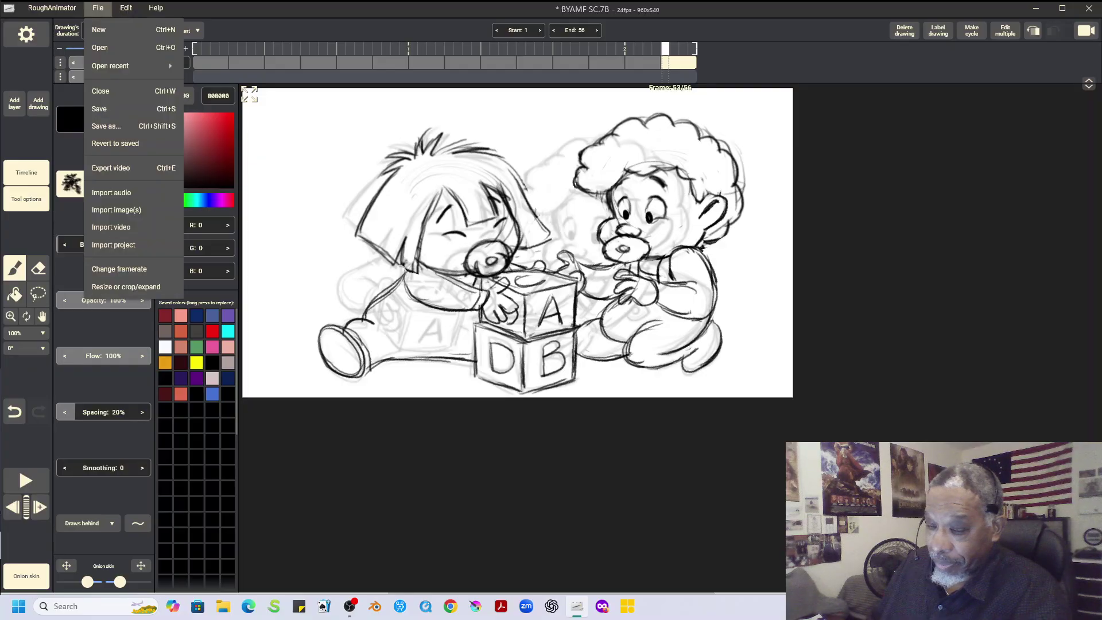
key(Return)
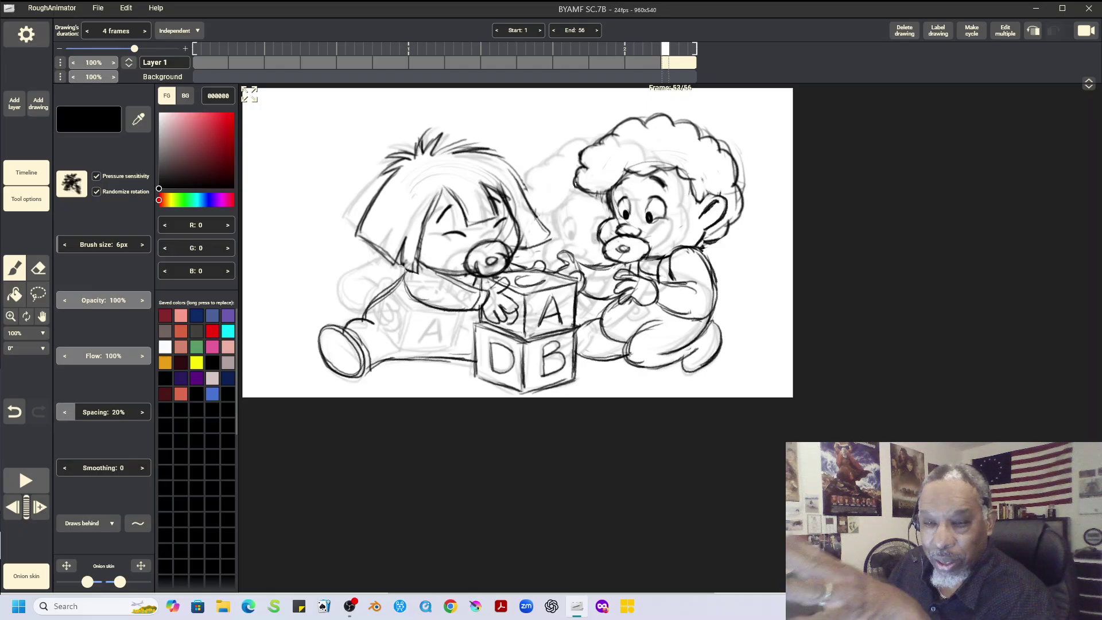
key(space)
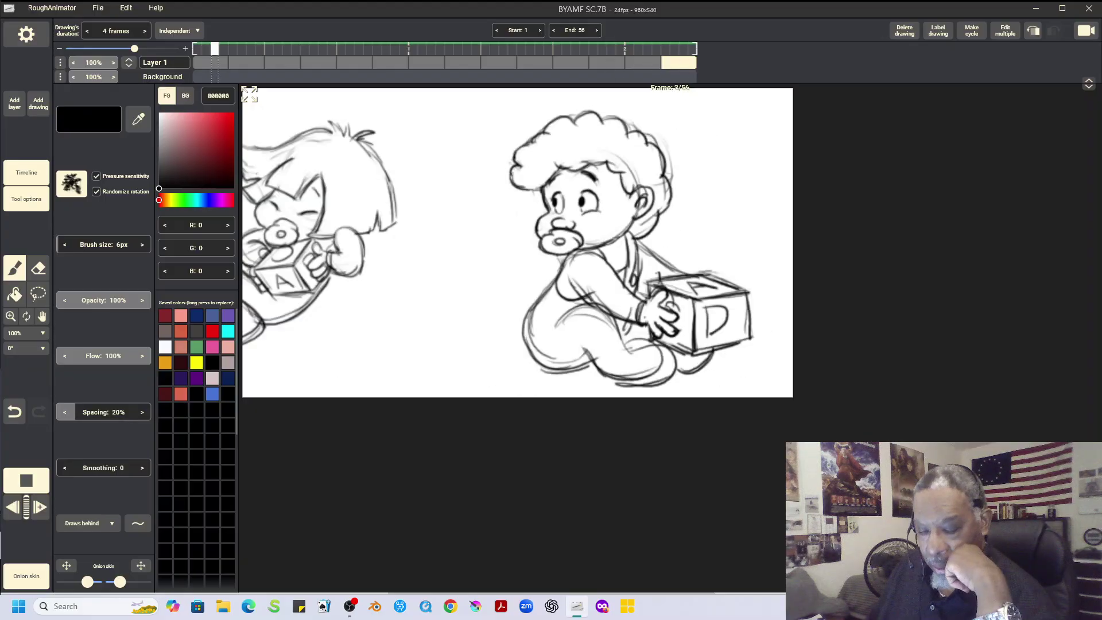
key(space)
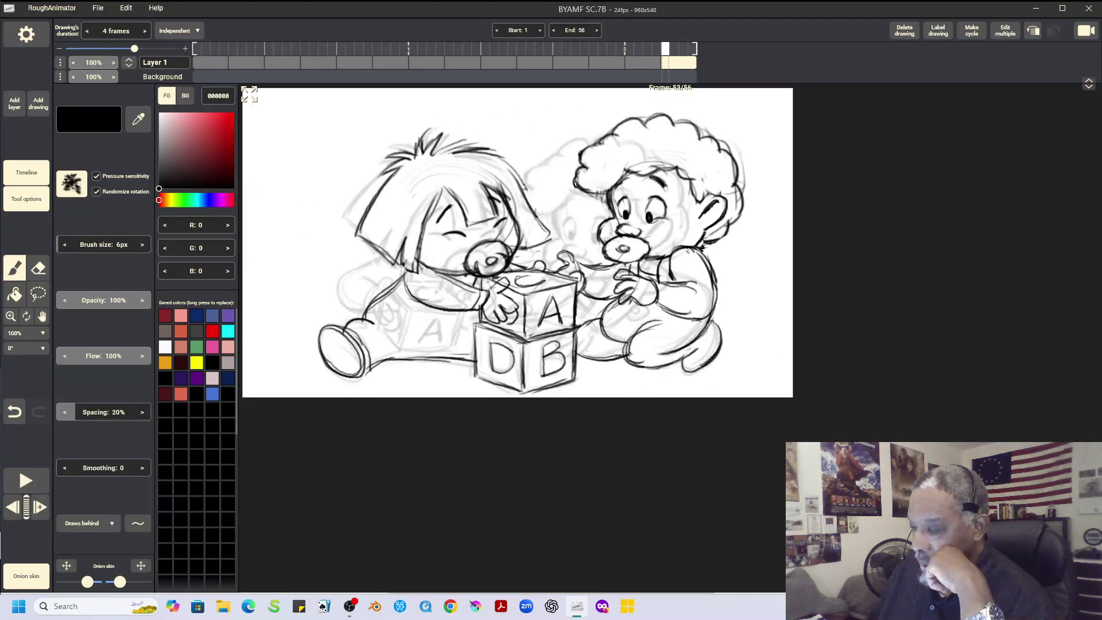
Step: Set the duration of the drawing at frame 41, where the curly-haired baby turns away, to 6 frames
key(Left)
key(Left)
key(Left)
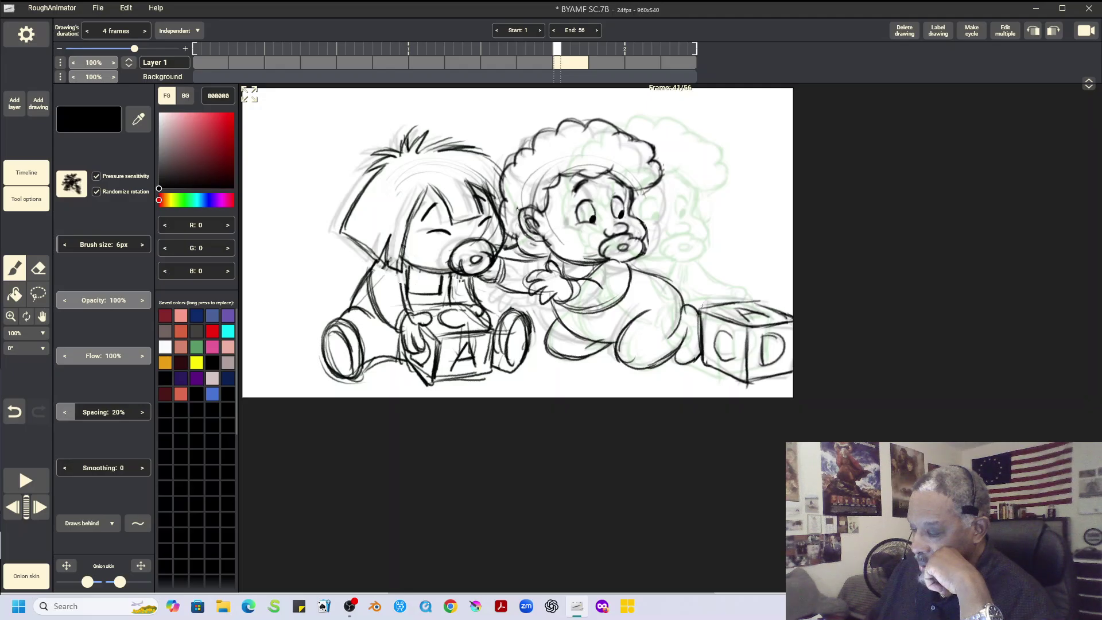
key(Left)
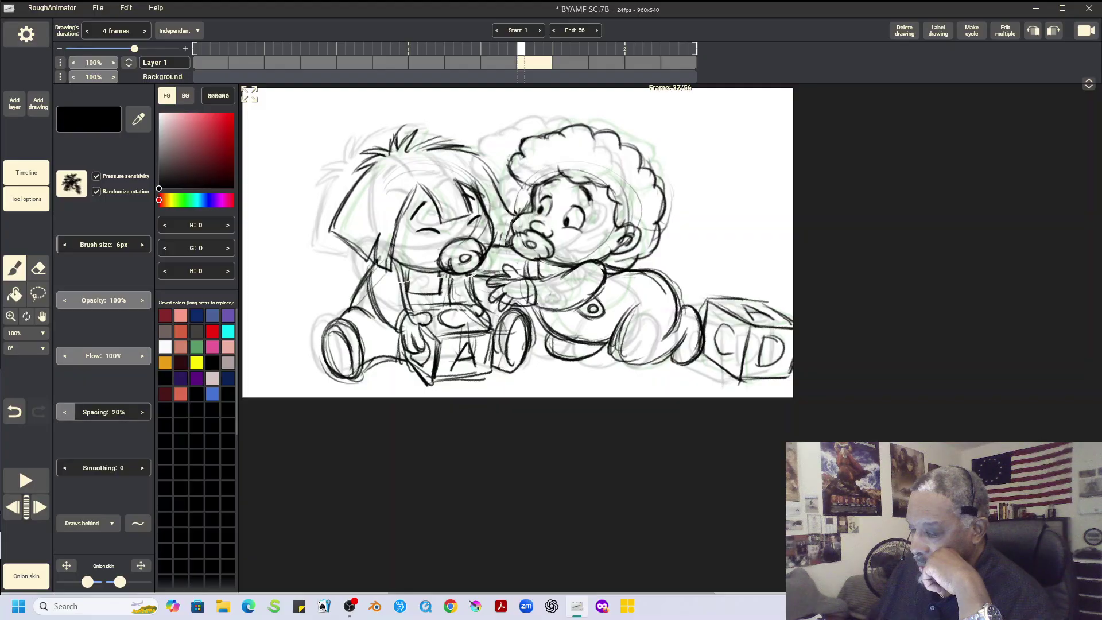
key(Left)
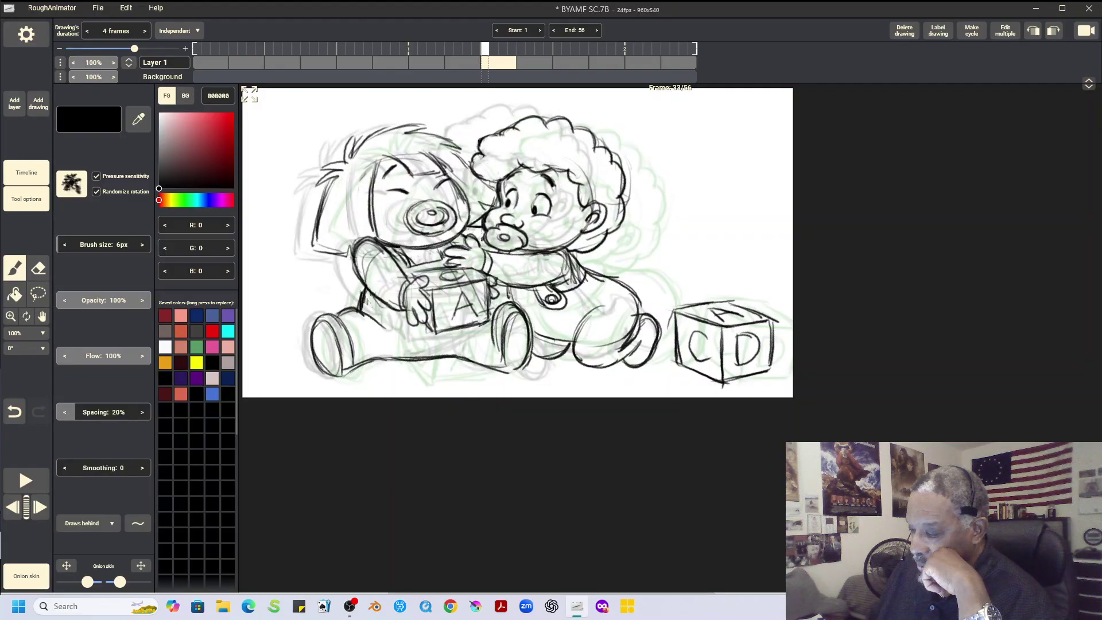
key(Right)
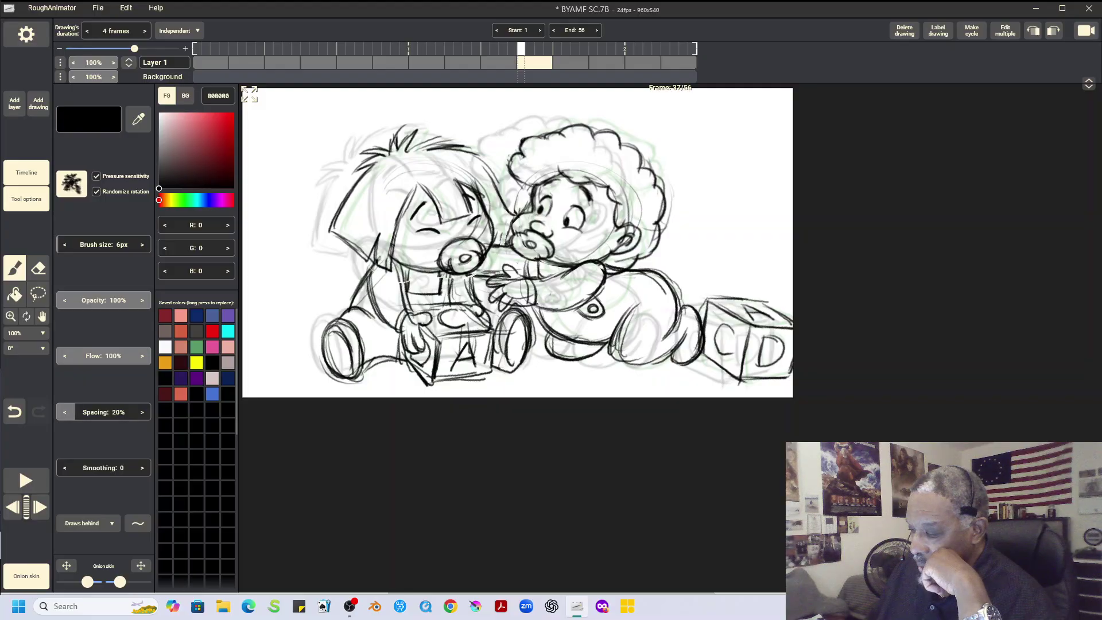
key(Right)
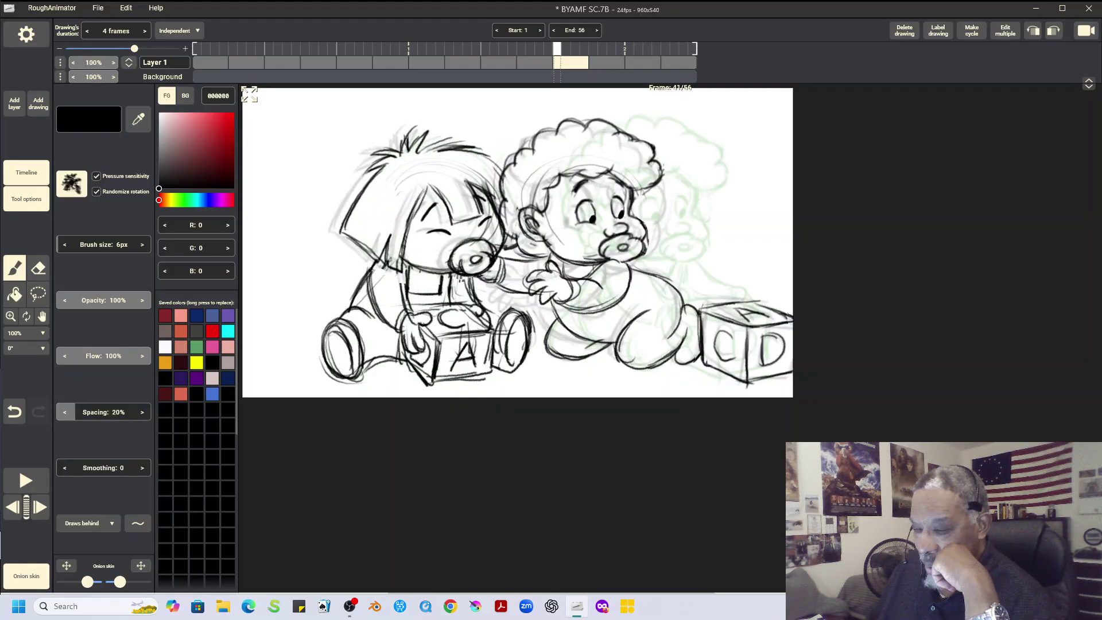
key(plus)
key(plus)
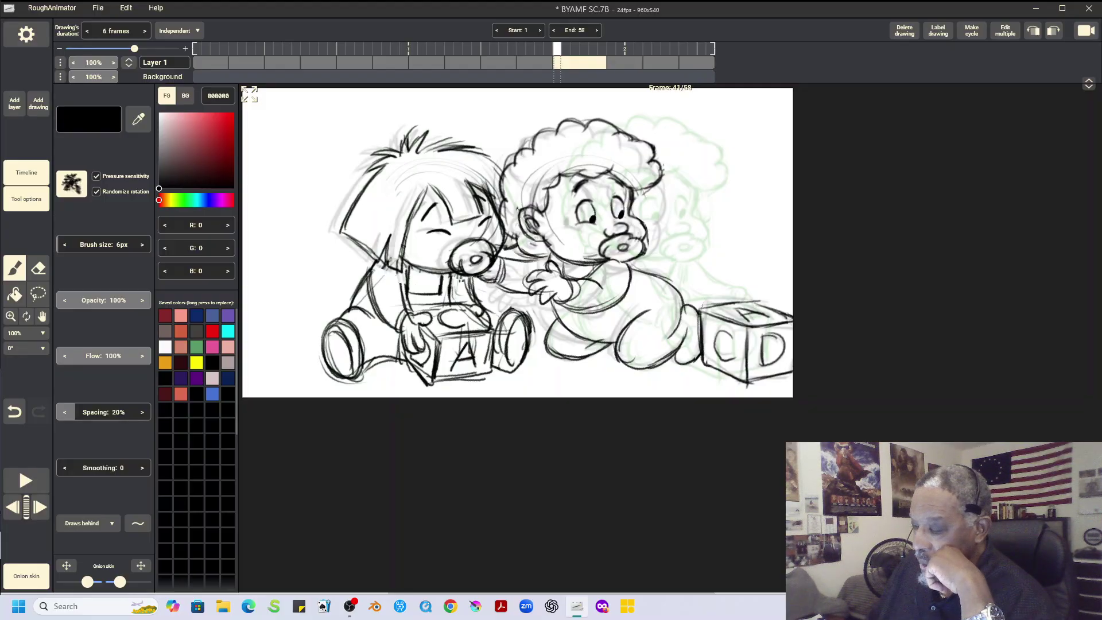
Step: Extend the drawings at frames 47 and 53, where the curly-haired baby grabs and places the block, to 6 frames each
key(Right)
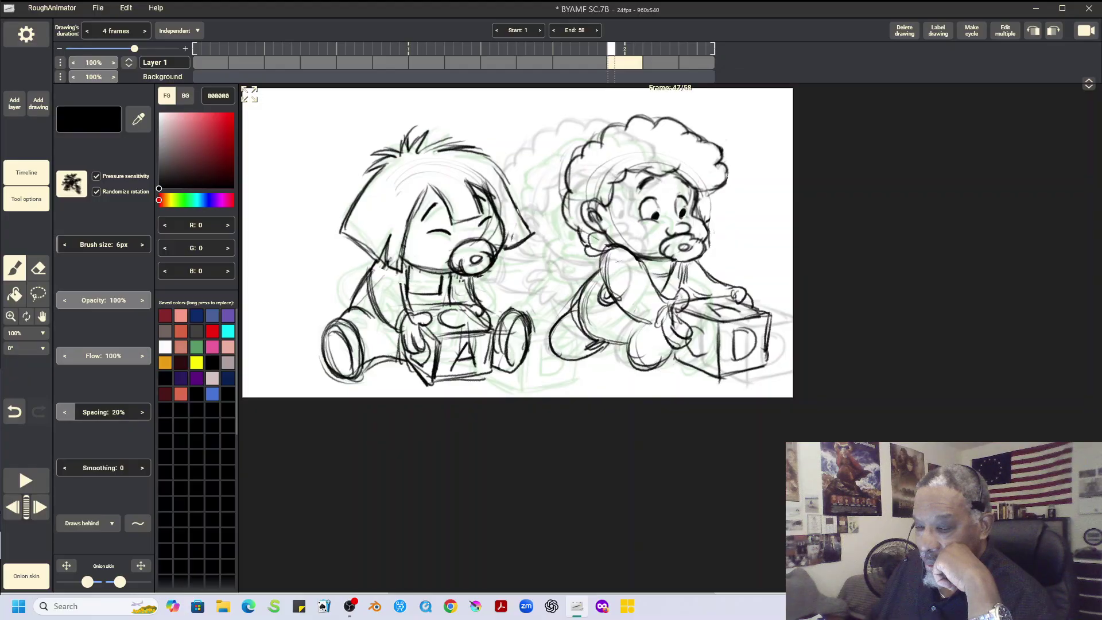
key(plus)
key(plus)
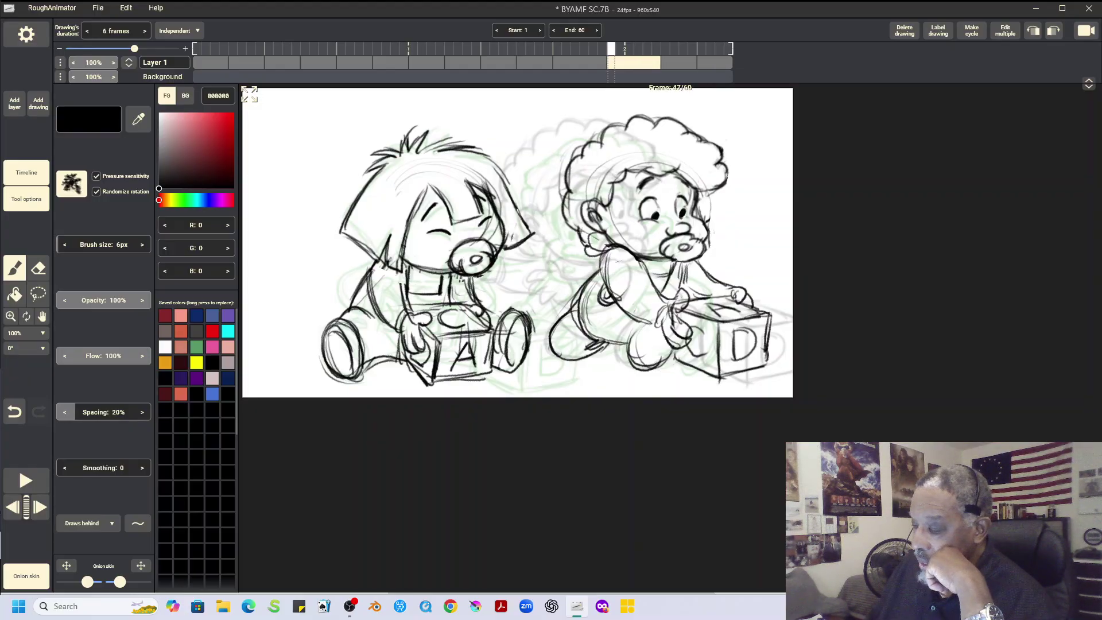
key(Right)
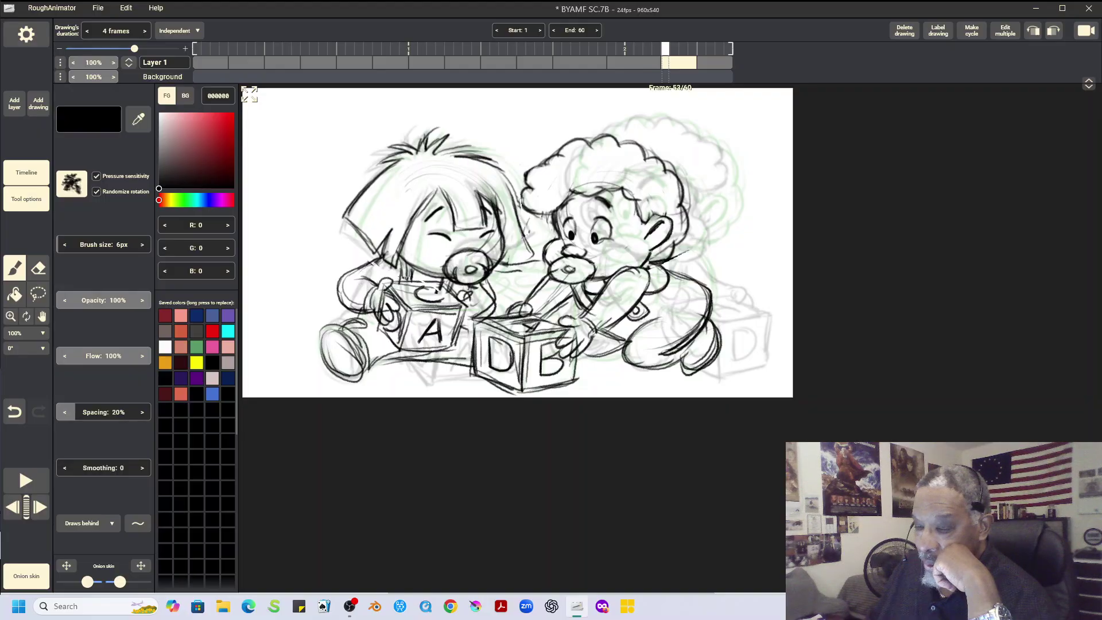
key(plus)
key(plus)
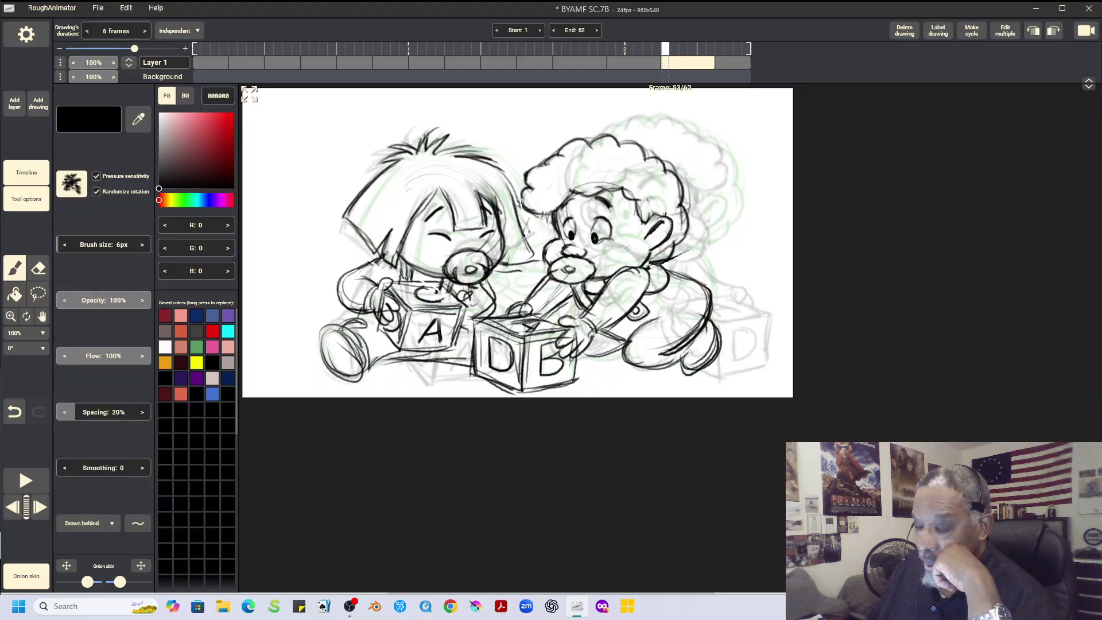
Step: Set the duration of the last drawing, at frame 59, to 6 frames and play back the animation
key(Right)
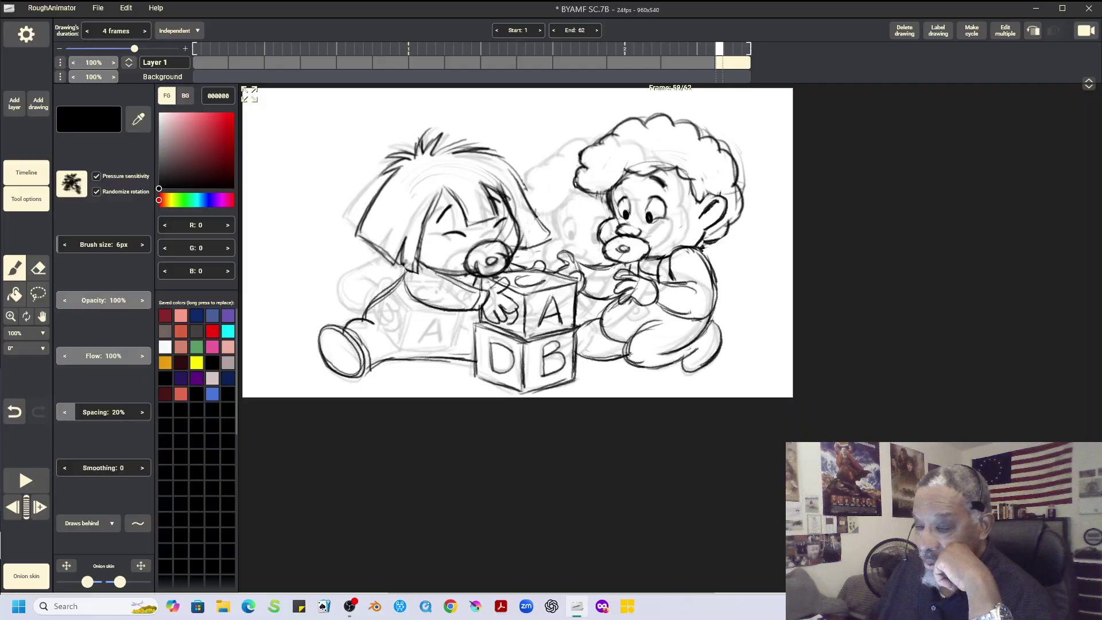
key(plus)
key(plus)
key(space)
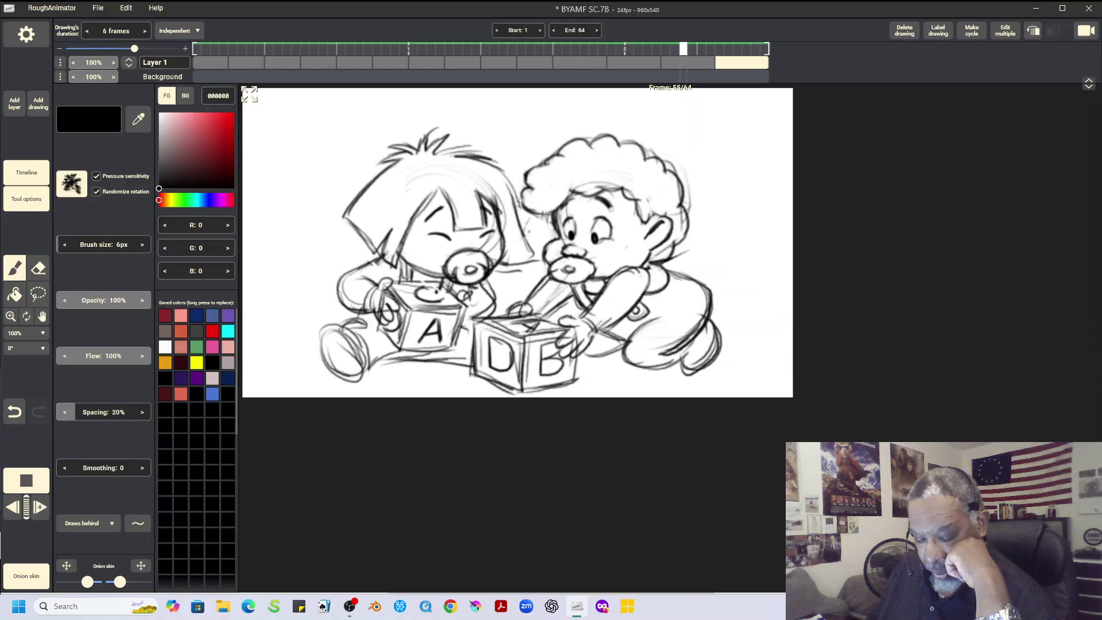
key(space)
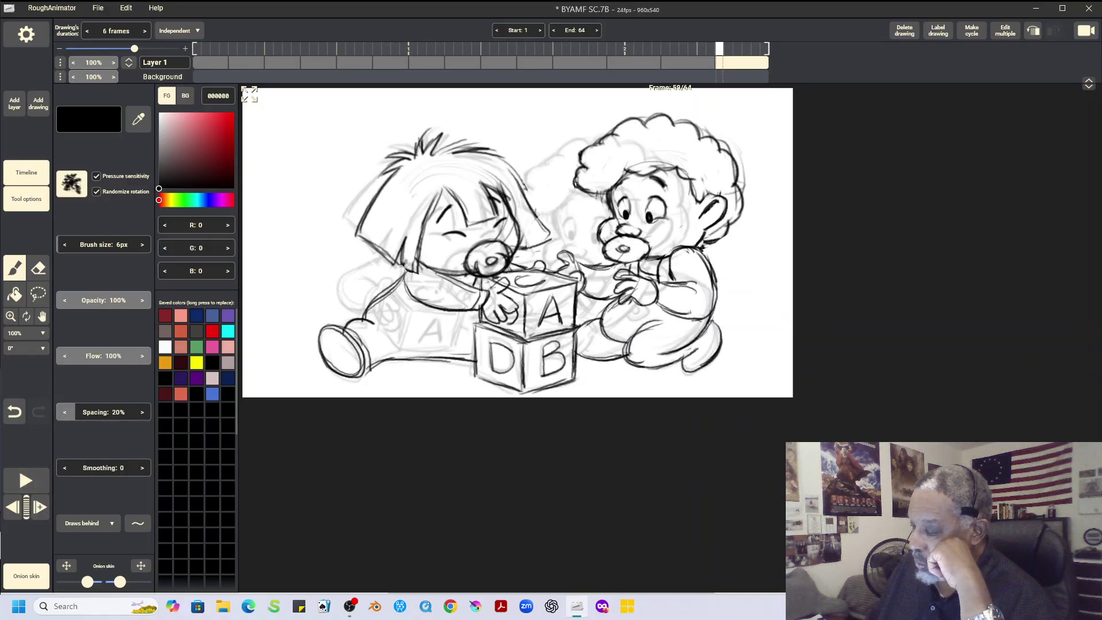
Step: Extend the drawing at frame 47, where the curly-haired baby holds the D block, to 8 frames
key(Left)
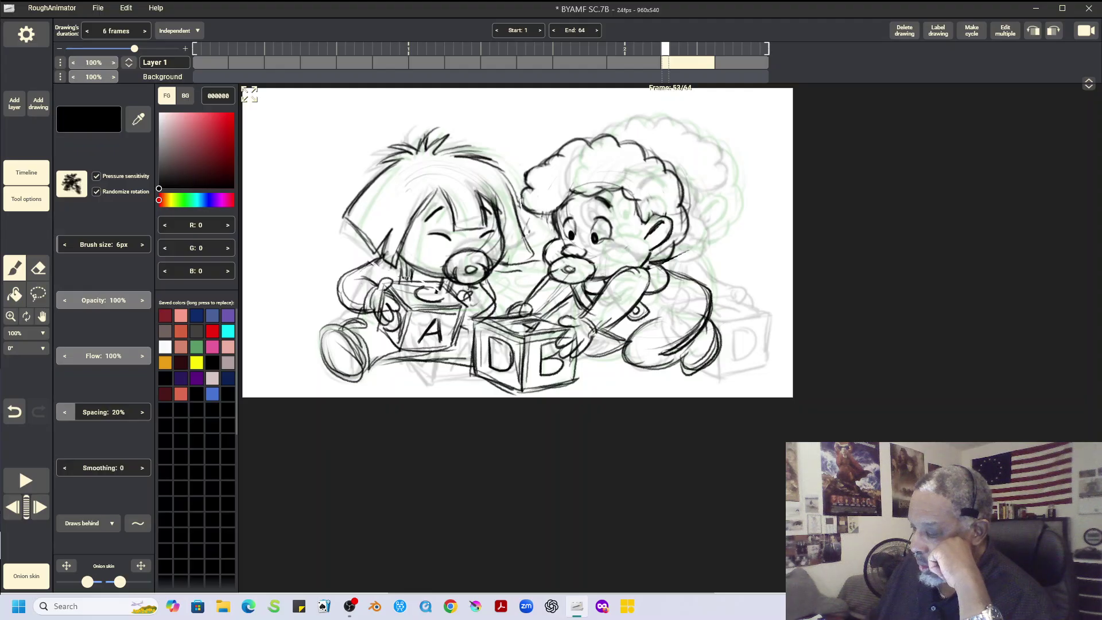
key(Left)
key(Left)
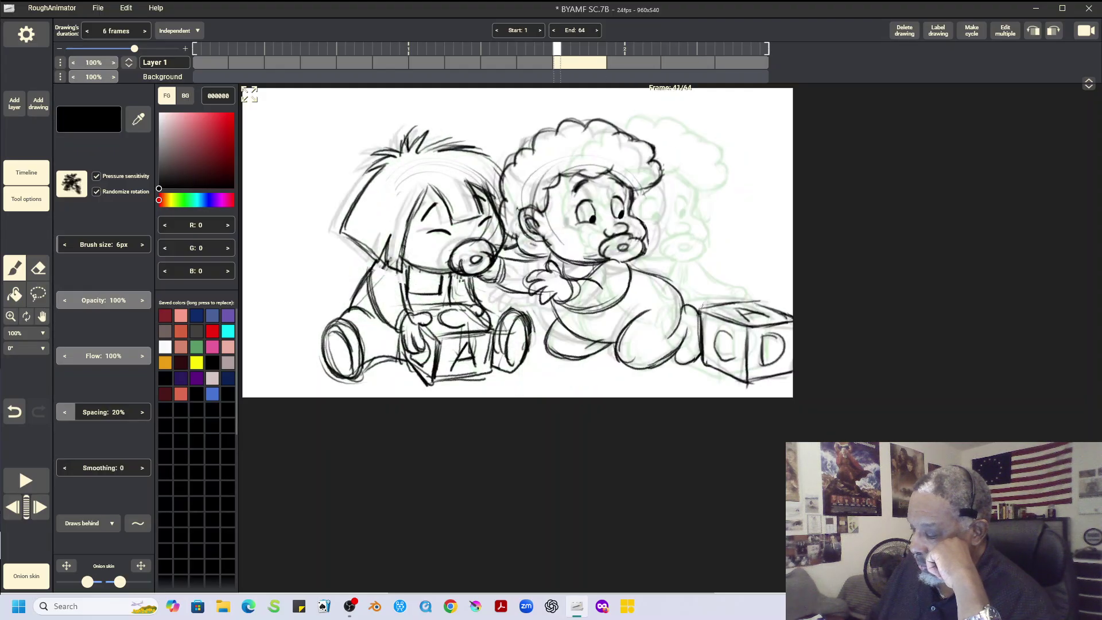
key(Right)
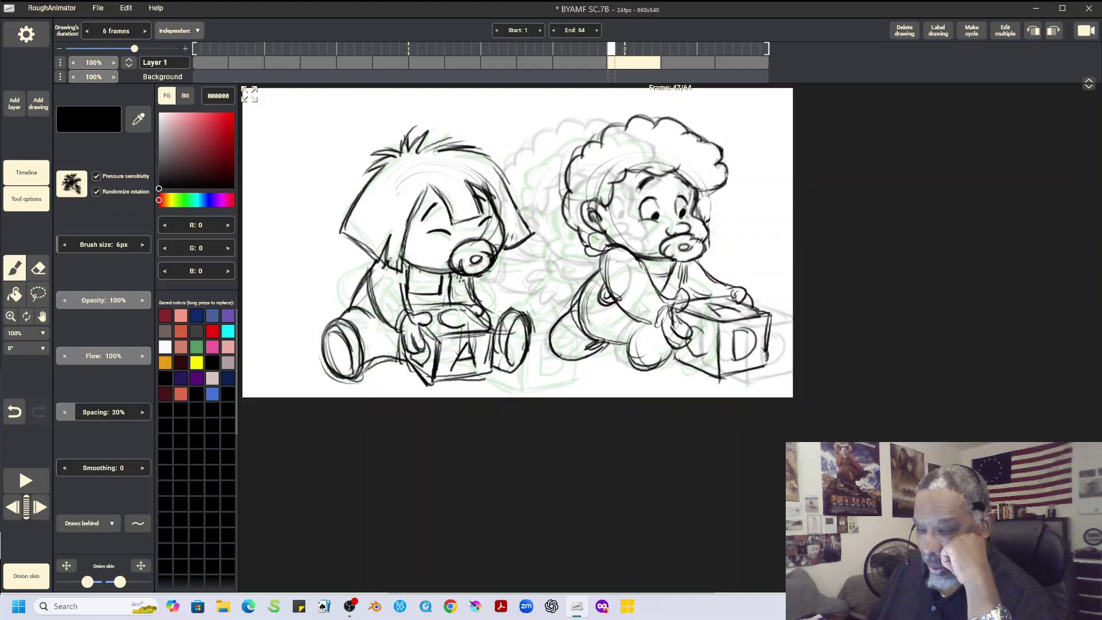
click(144, 31)
click(145, 30)
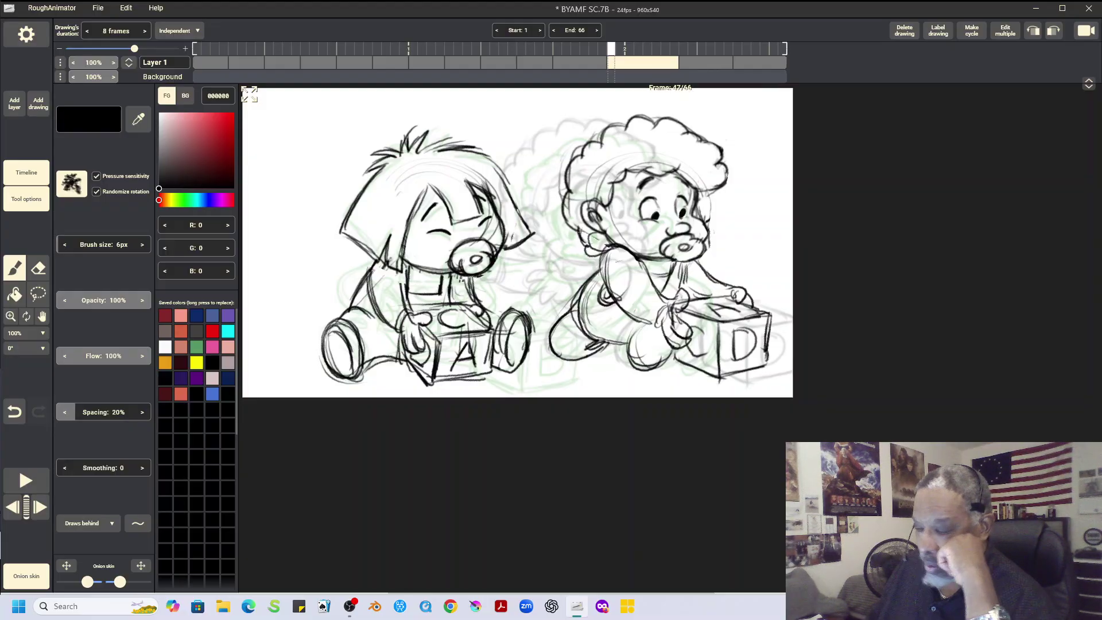
Step: Set the duration of the drawing at frame 55, where the block is set down between the babies, to 10 frames
key(Right)
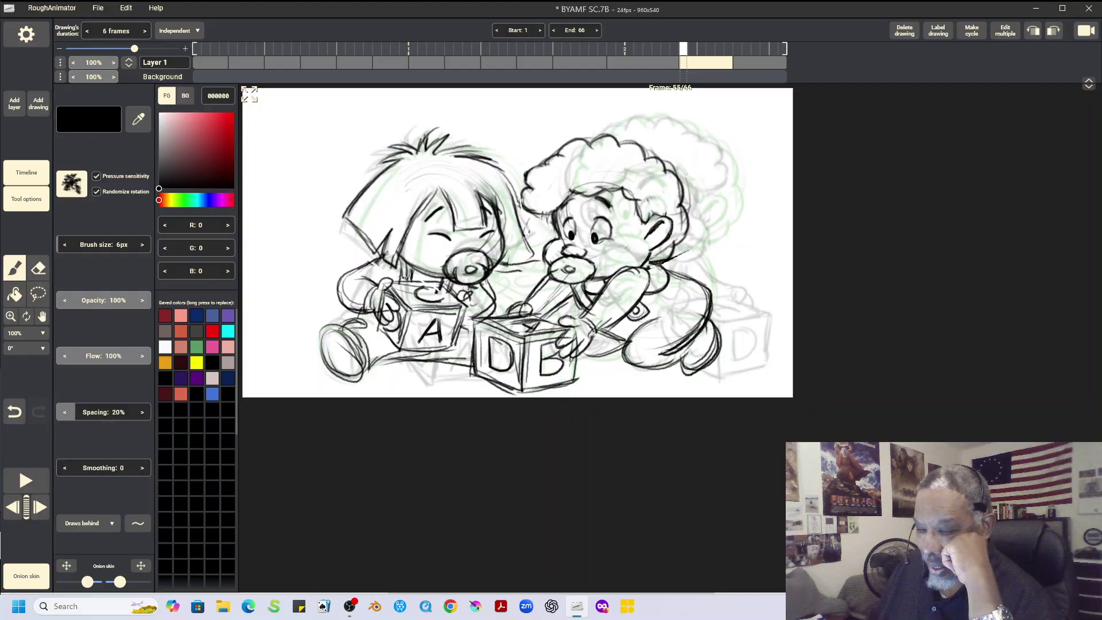
click(144, 31)
click(144, 31)
click(144, 31)
click(145, 31)
Step: Set the duration of the last drawing, with the stacked blocks at frame 65, to 10 frames
key(Right)
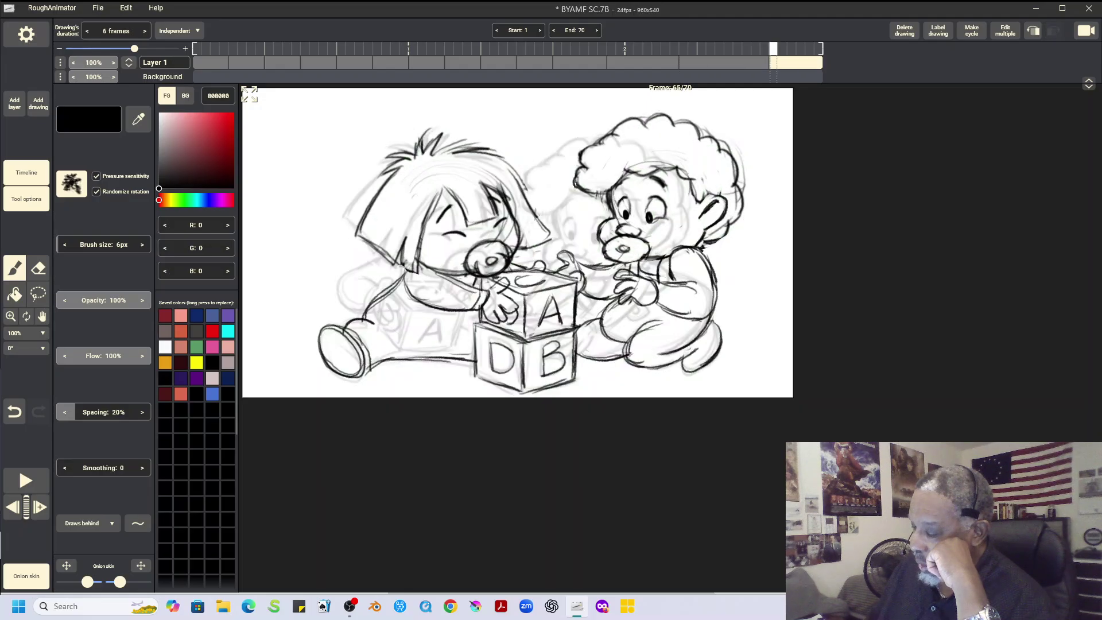
click(145, 31)
click(145, 31)
click(145, 31)
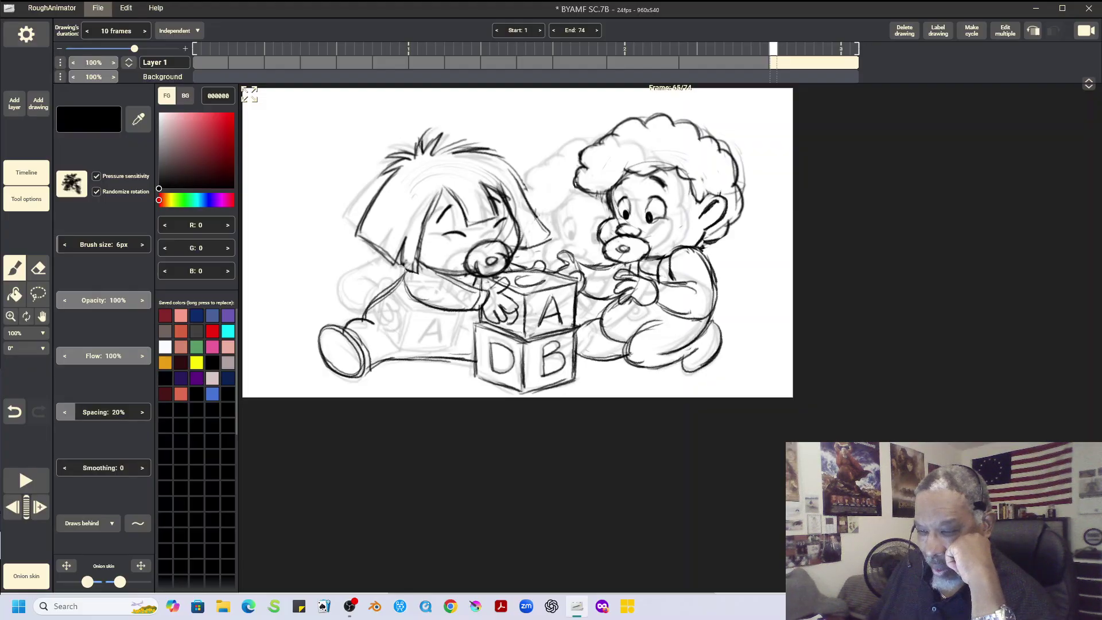
Step: Save the retimed project and play back the full animation
click(97, 8)
click(99, 108)
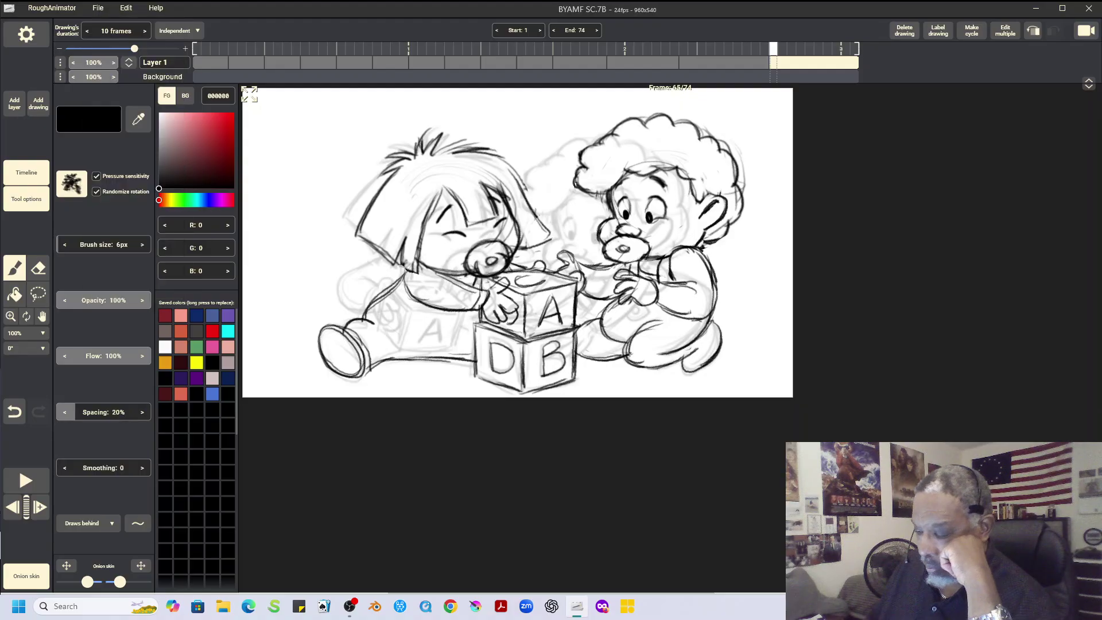
click(26, 480)
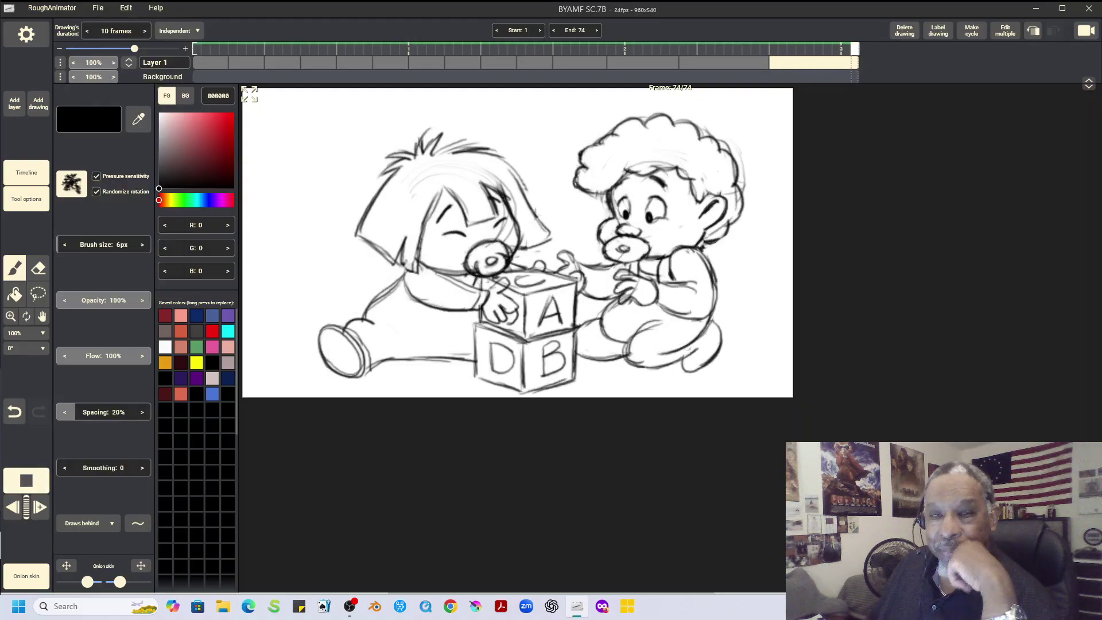